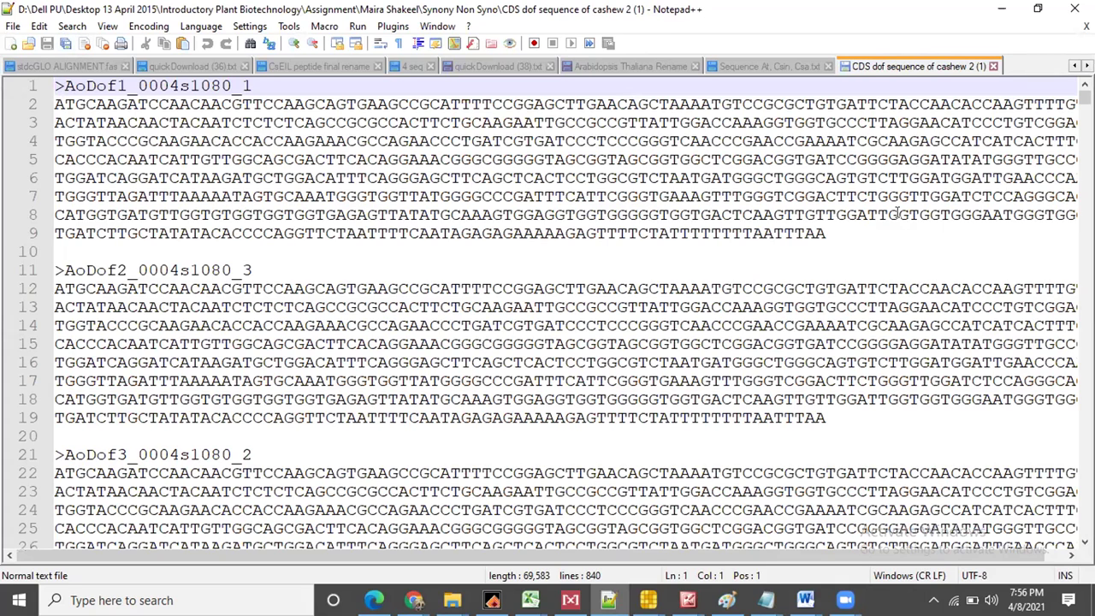
Look through the CDS dof sequence of cashew 2 (1) file and its FASTA entries, and return to the folder window
{"action": "left_click", "coordinate": [821, 233]}
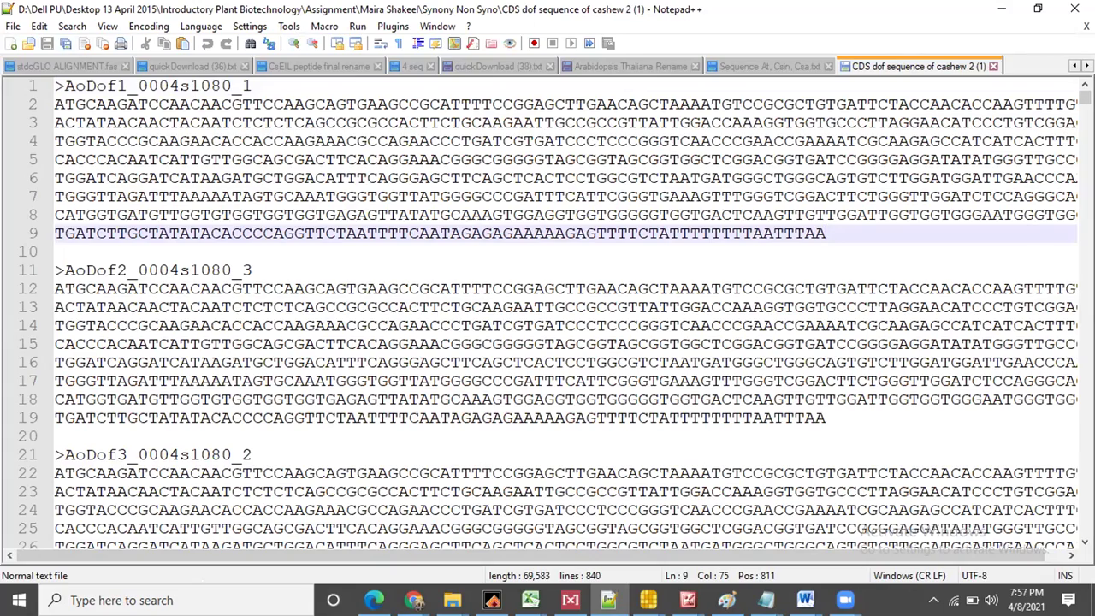
{"action": "scroll", "coordinate": [564, 308], "scroll_direction": "down", "scroll_amount": 20}
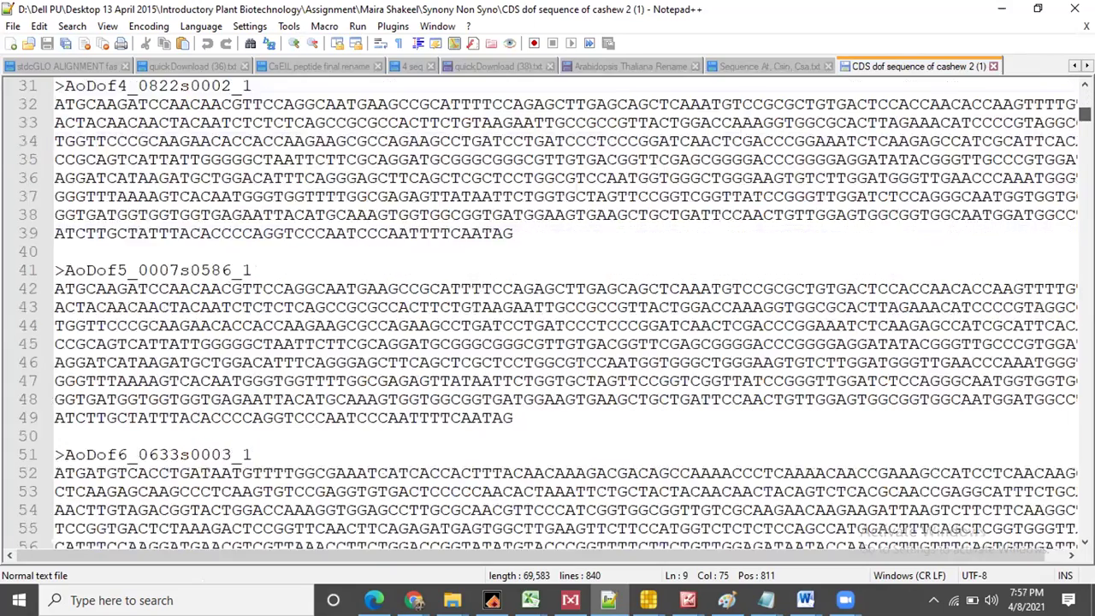
{"action": "scroll", "coordinate": [565, 307], "scroll_direction": "down", "scroll_amount": 20}
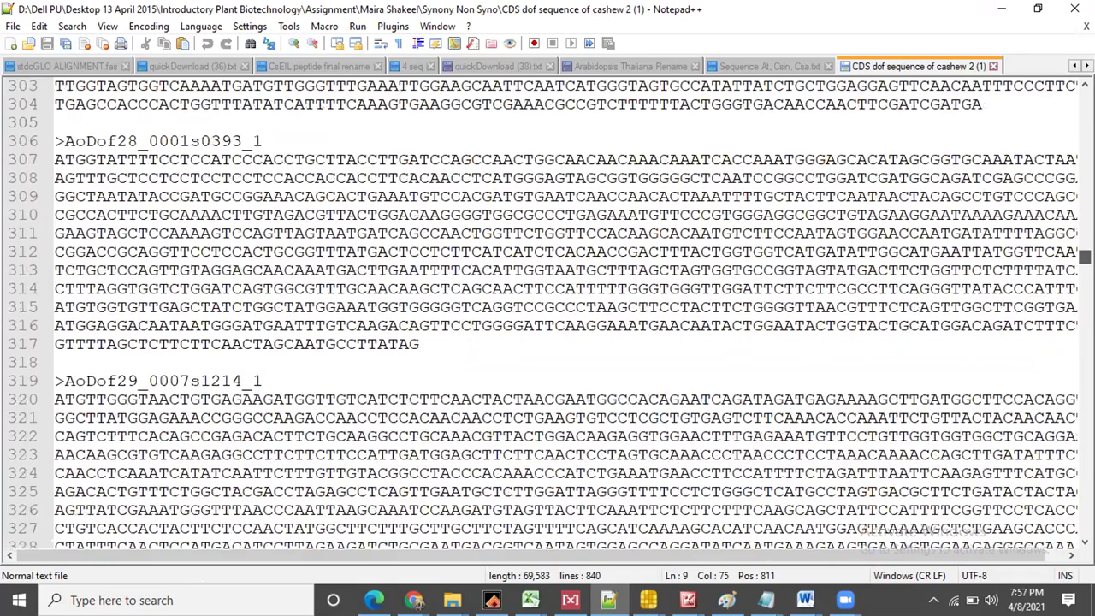
{"action": "scroll", "coordinate": [564, 308], "scroll_direction": "down", "scroll_amount": 20}
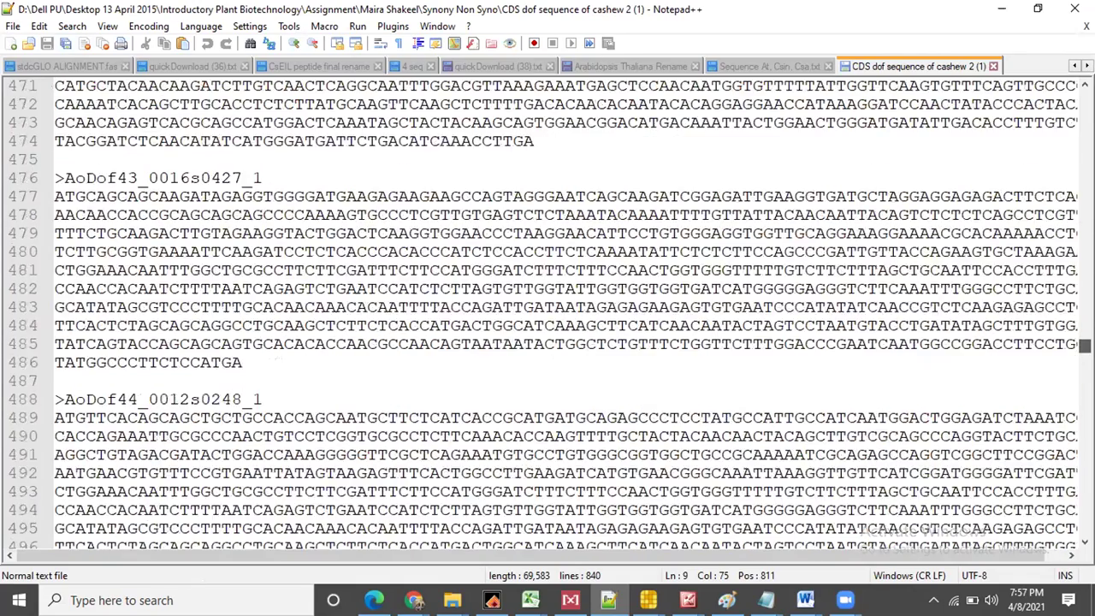
{"action": "scroll", "coordinate": [564, 308], "scroll_direction": "up", "scroll_amount": 20}
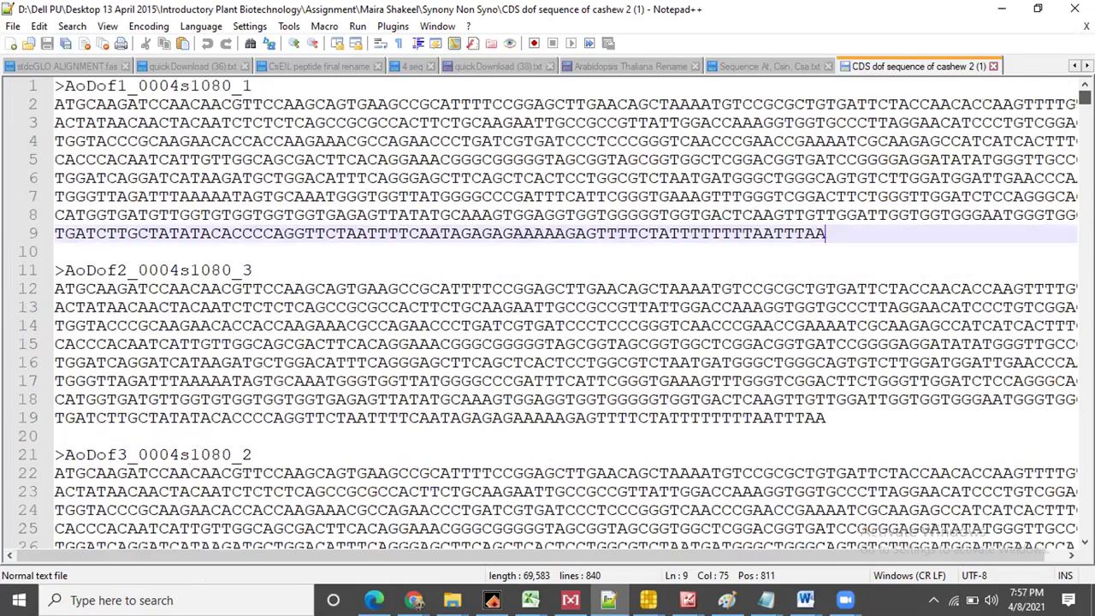
{"action": "left_click", "coordinate": [999, 8]}
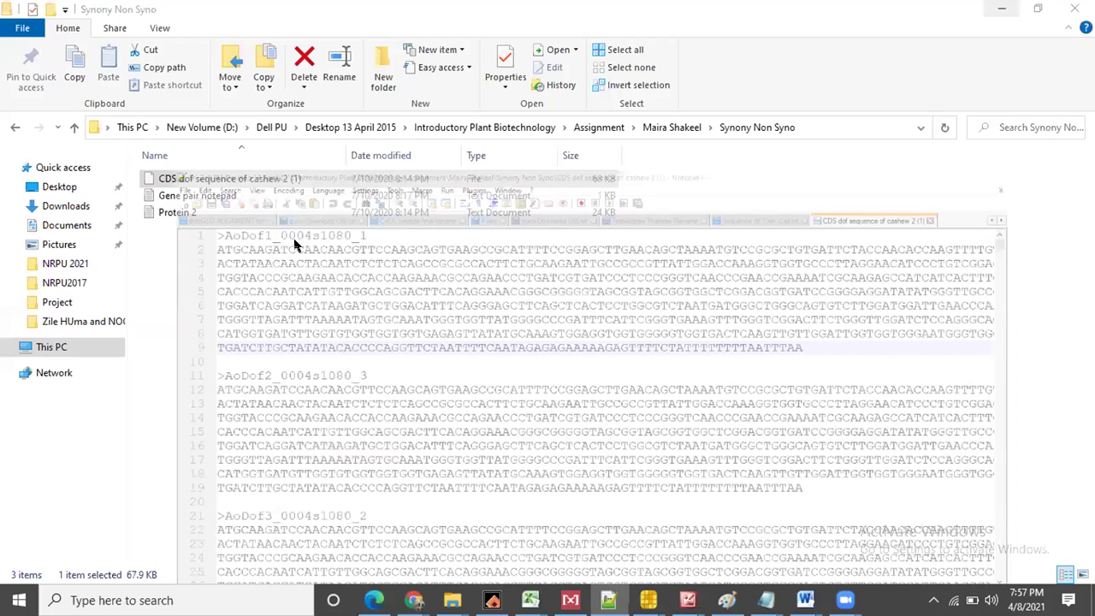
Open the Protein 2 file in Notepad++, review its peptide sequences, and return to the folder window
{"action": "left_click", "coordinate": [172, 215]}
{"action": "right_click", "coordinate": [170, 213]}
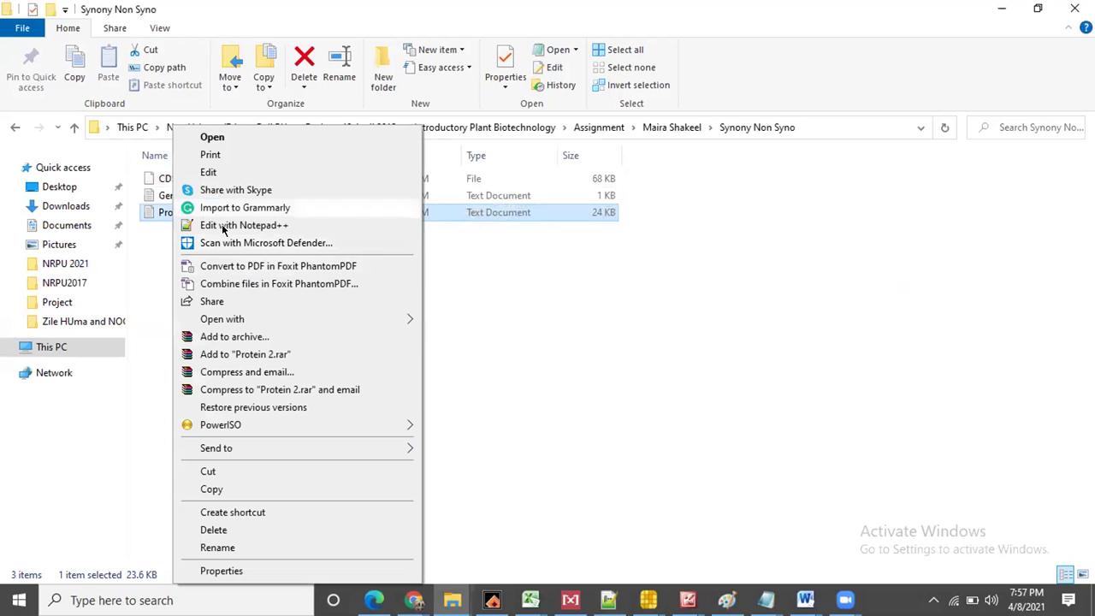
{"action": "left_click", "coordinate": [224, 225]}
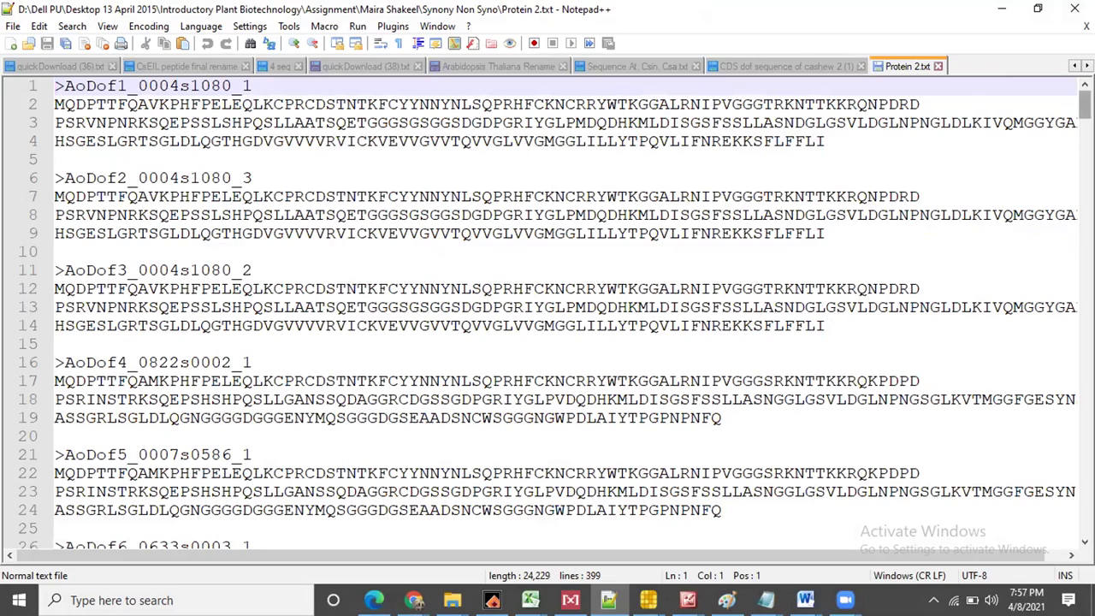
{"action": "mouse_move", "coordinate": [1084, 102]}
{"action": "left_mouse_down"}
{"action": "mouse_move", "coordinate": [1084, 192]}
{"action": "mouse_move", "coordinate": [1084, 101]}
{"action": "left_mouse_up"}
{"action": "left_click", "coordinate": [997, 10]}
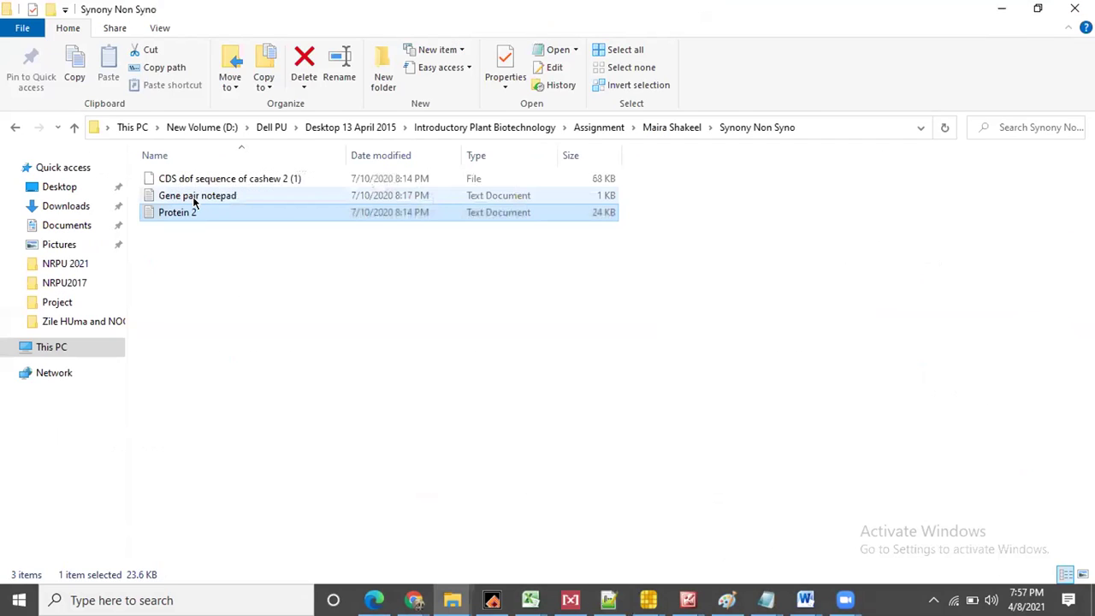
Open the Gene pair notepad file, add the missing "A" before the first gene name, and close it with the change saved
{"action": "left_click", "coordinate": [195, 199]}
{"action": "double_click", "coordinate": [195, 198]}
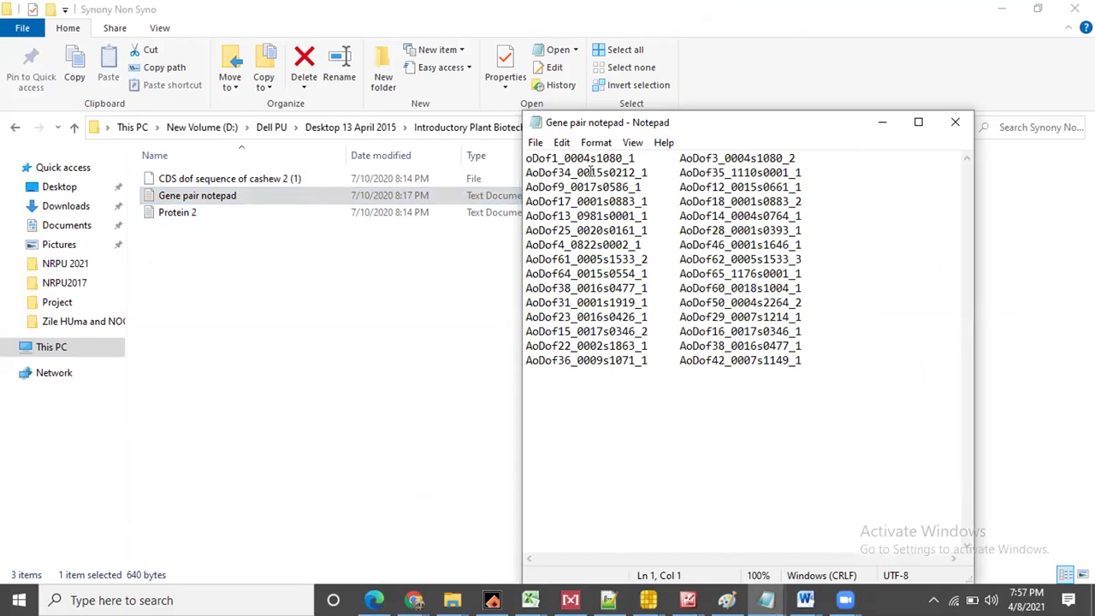
{"action": "type", "text": "A"}
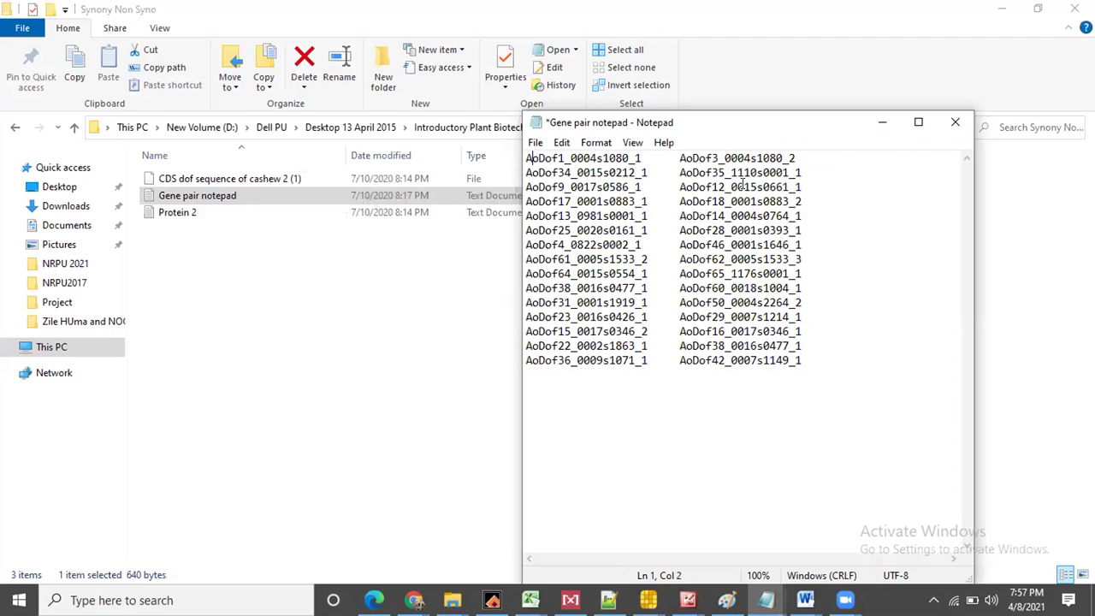
{"action": "left_click", "coordinate": [949, 118]}
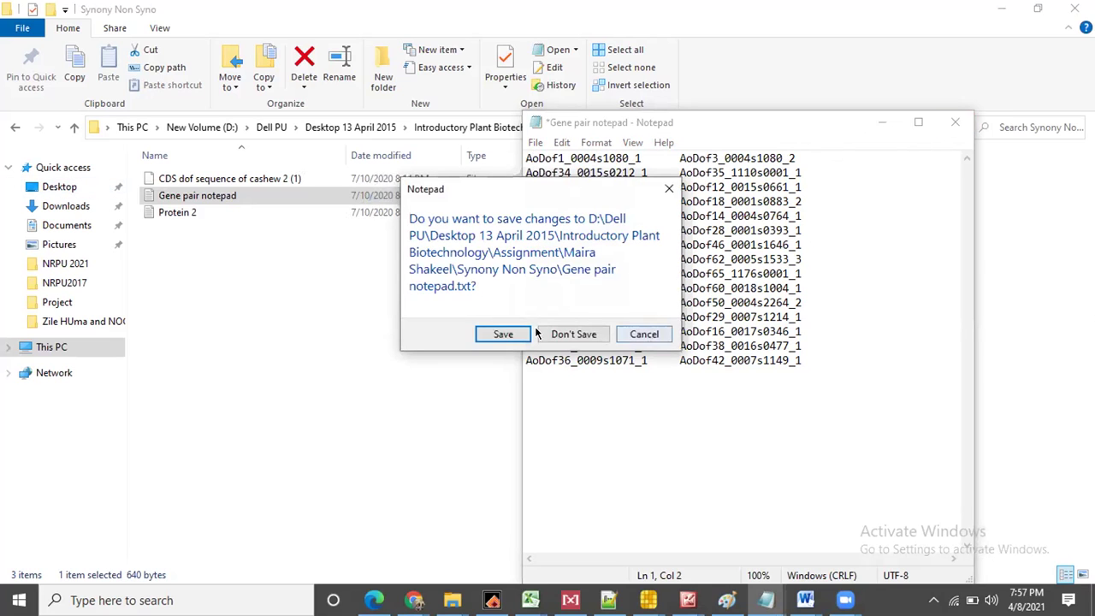
{"action": "left_click", "coordinate": [506, 334]}
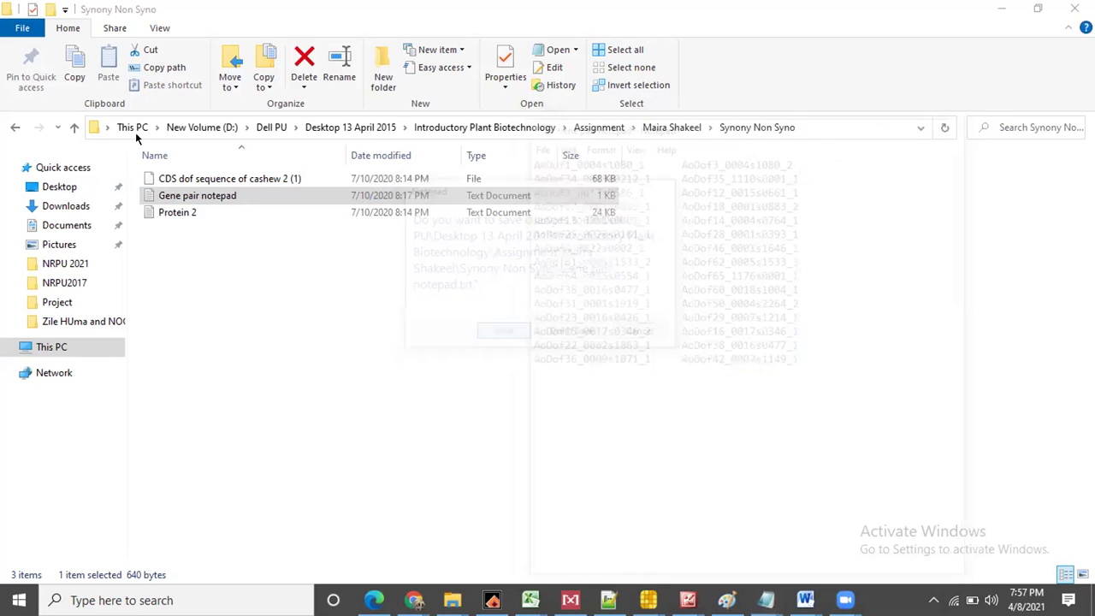
Open the gENE Pairs notepad file from the sibling folder Kaks analysis with go function
{"action": "left_click", "coordinate": [73, 126]}
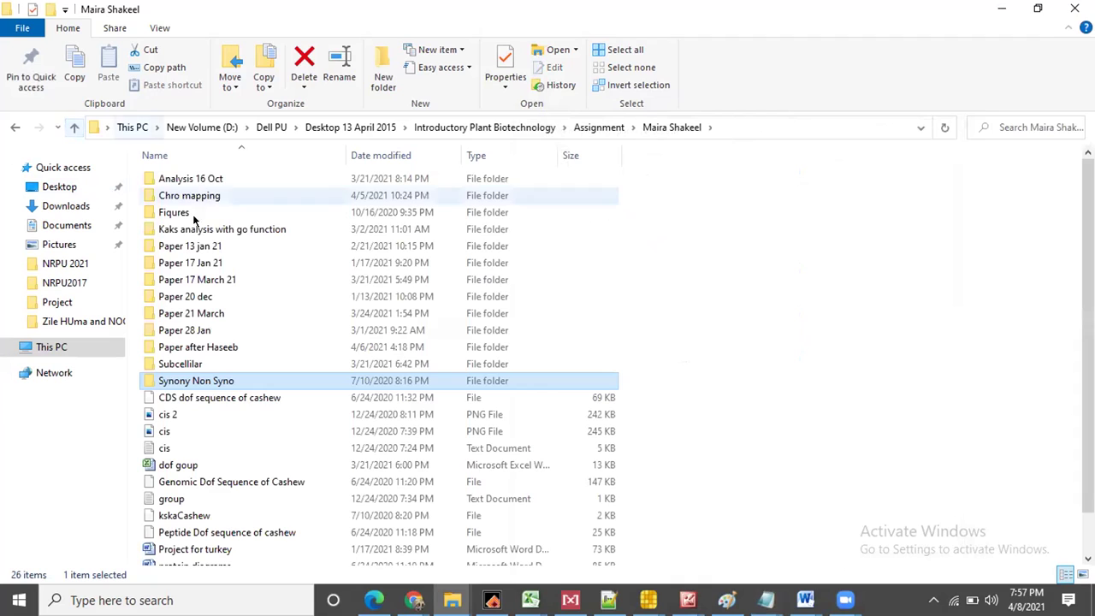
{"action": "double_click", "coordinate": [195, 232]}
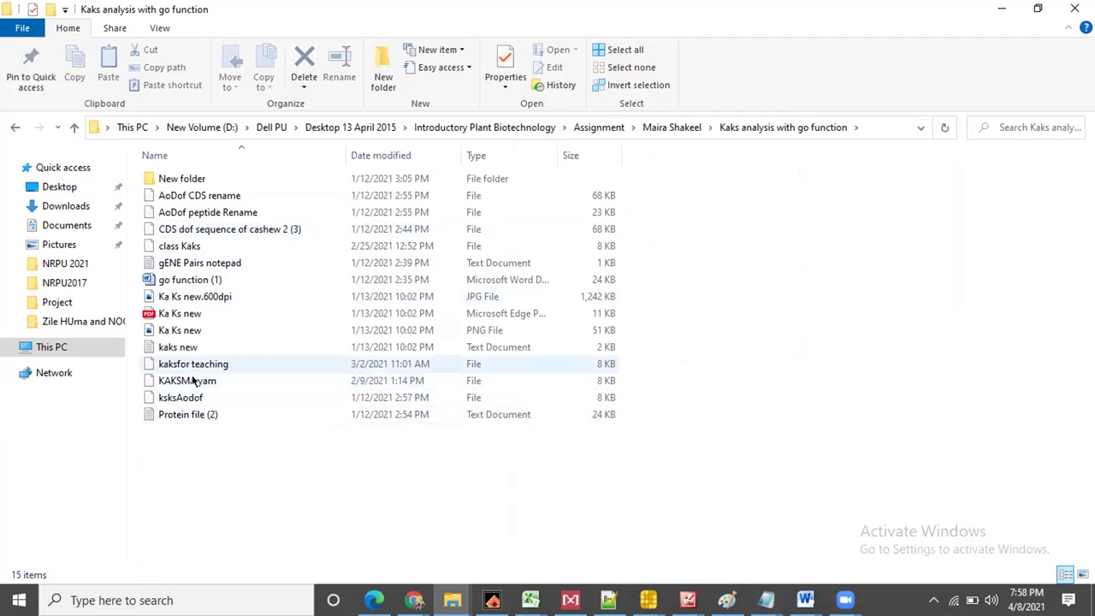
{"action": "left_click", "coordinate": [184, 346]}
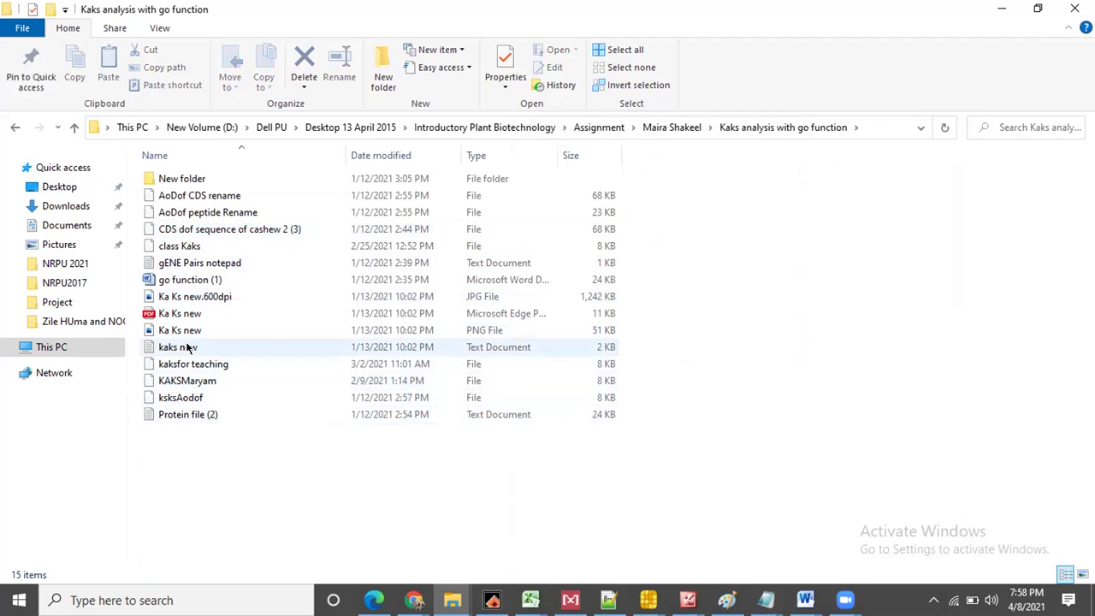
{"action": "double_click", "coordinate": [182, 265]}
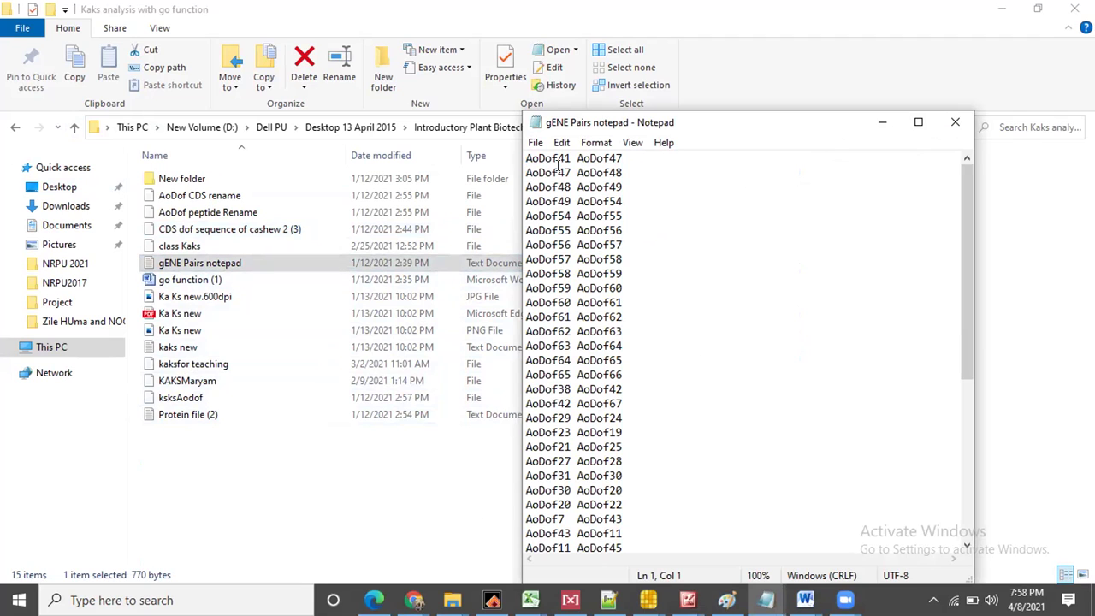
Copy all the gene pairs into columns A and B of a new Excel workbook, starting at cell A1
{"action": "key", "text": "ctrl+a"}
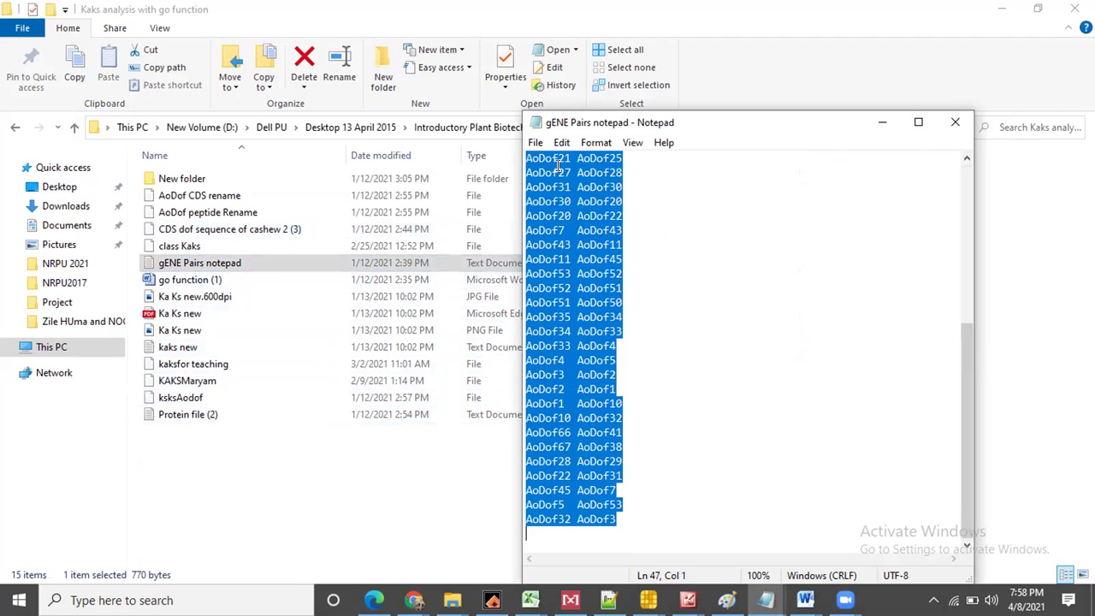
{"action": "left_click", "coordinate": [531, 600]}
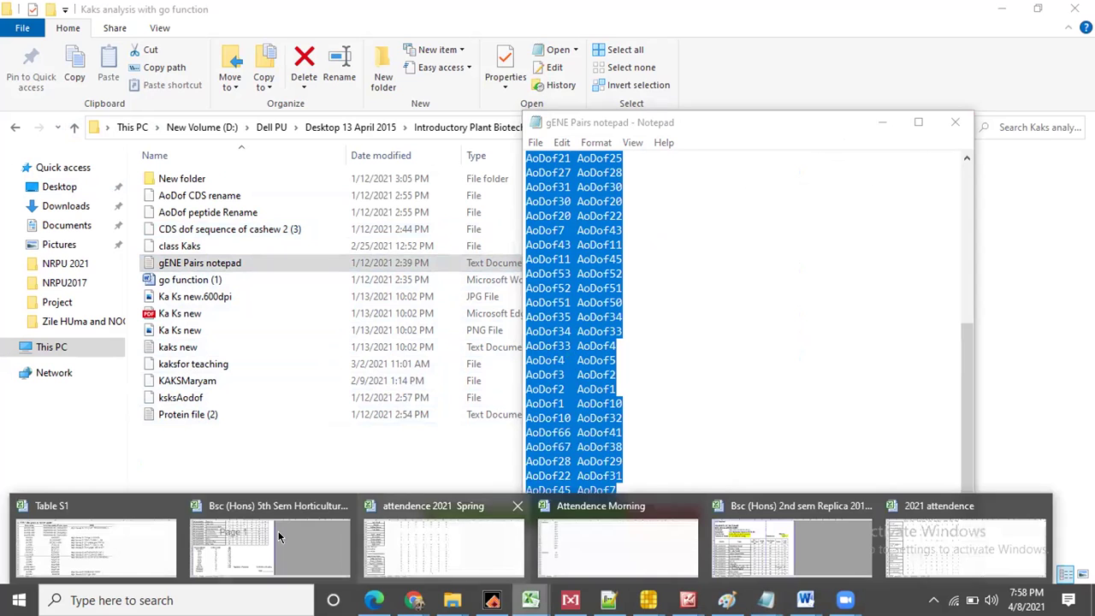
{"action": "left_click", "coordinate": [86, 540]}
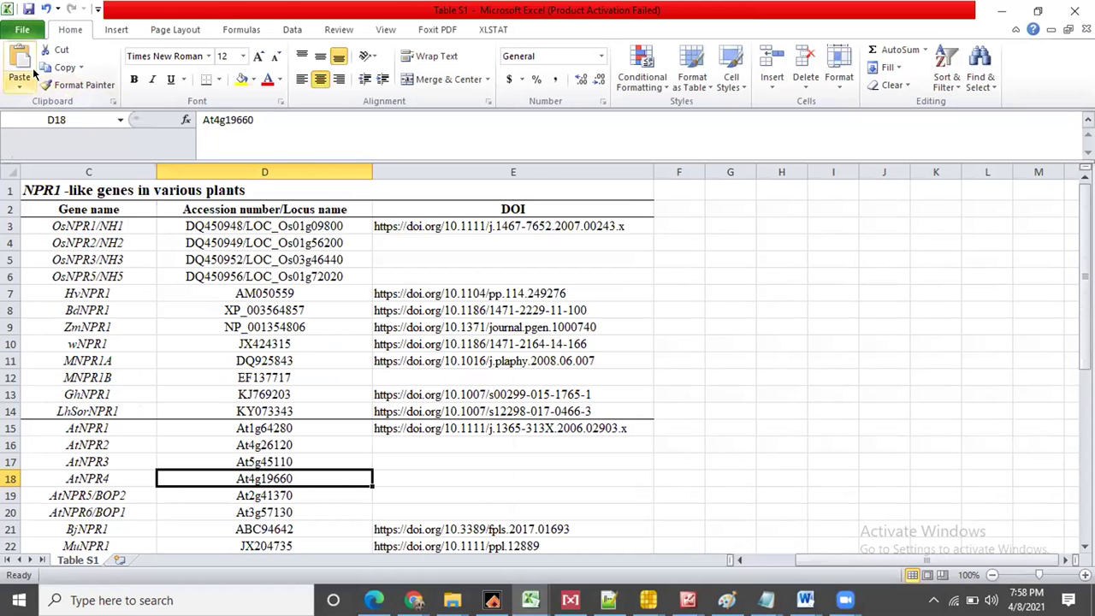
{"action": "key", "text": "ctrl+n"}
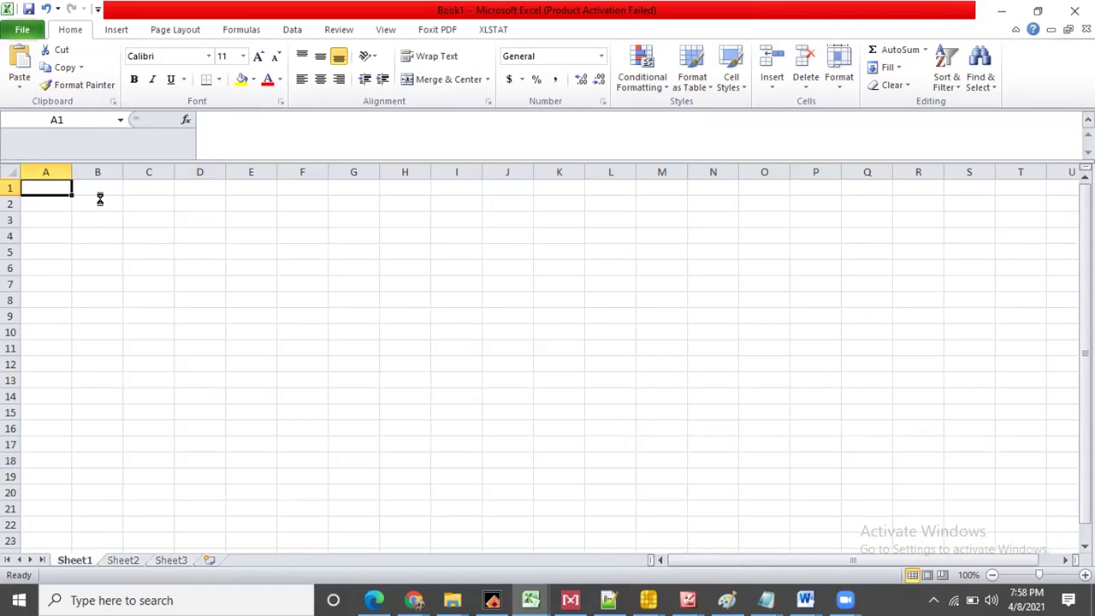
{"action": "key", "text": "ctrl+v"}
{"action": "left_click", "coordinate": [51, 188]}
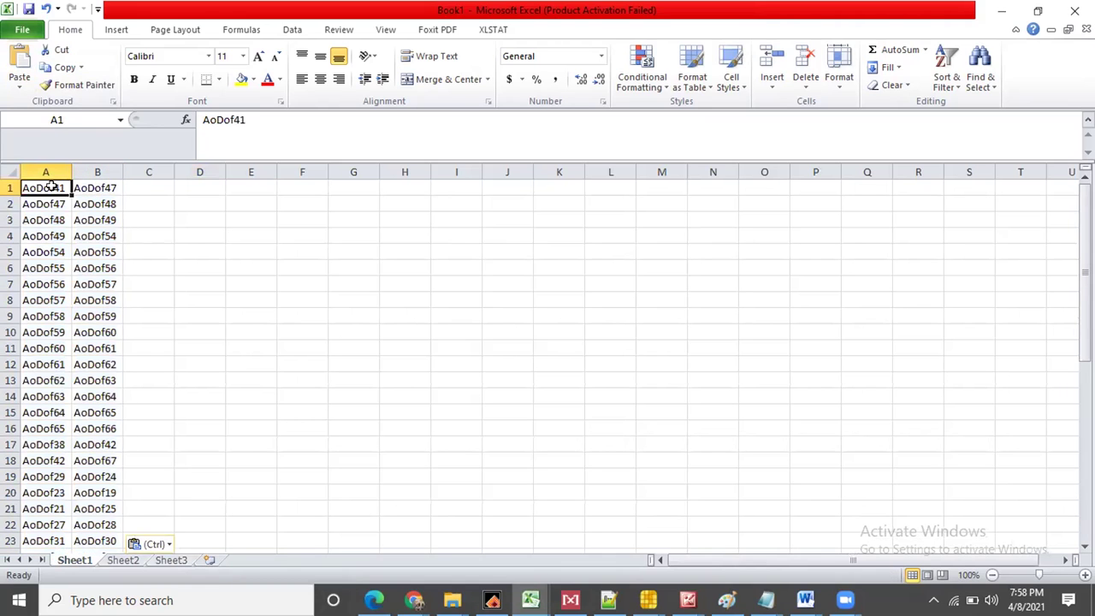
{"action": "left_click", "coordinate": [96, 187]}
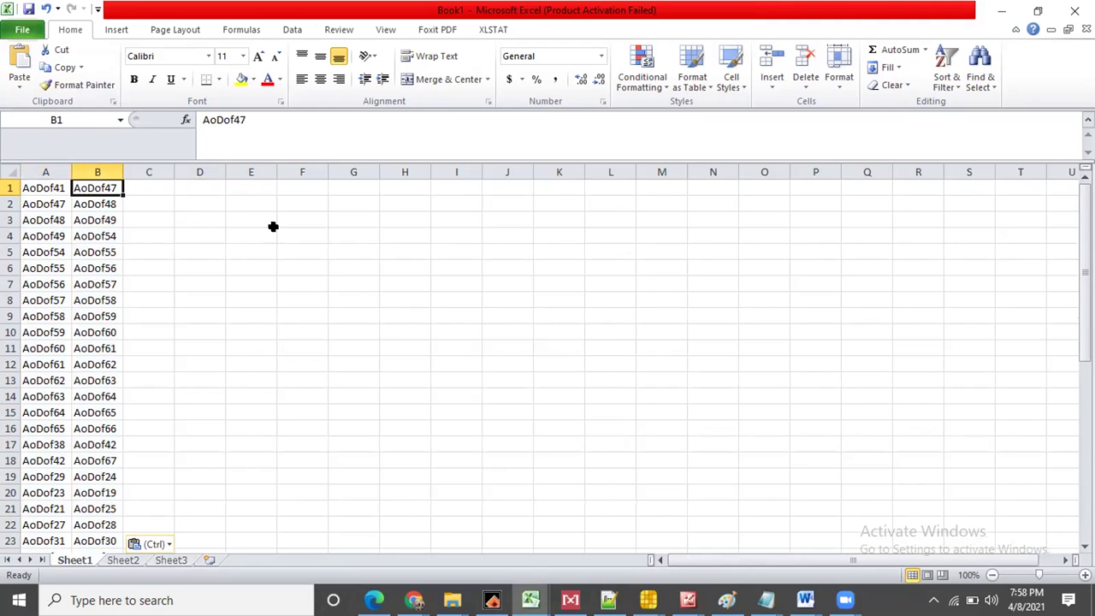
List the example gene numbers 1, 2, 3 and 4 down cells F4 to F7
{"action": "left_click", "coordinate": [305, 226]}
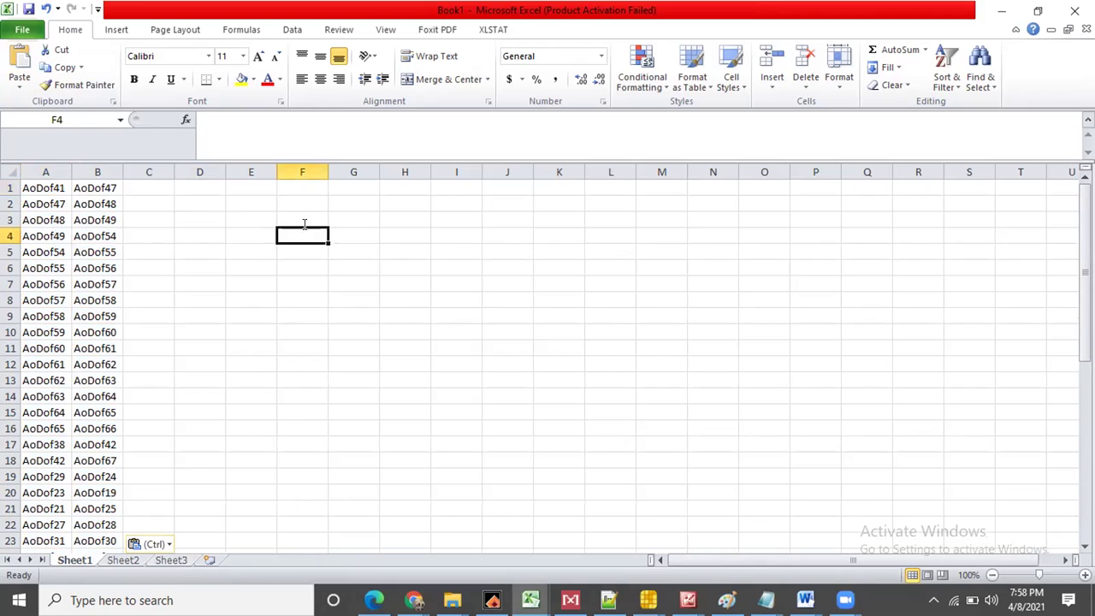
{"action": "type", "text": "1"}
{"action": "key", "text": "Return"}
{"action": "type", "text": "2"}
{"action": "key", "text": "Return"}
{"action": "type", "text": "3"}
{"action": "key", "text": "Return"}
{"action": "type", "text": "4"}
{"action": "left_click", "coordinate": [299, 346]}
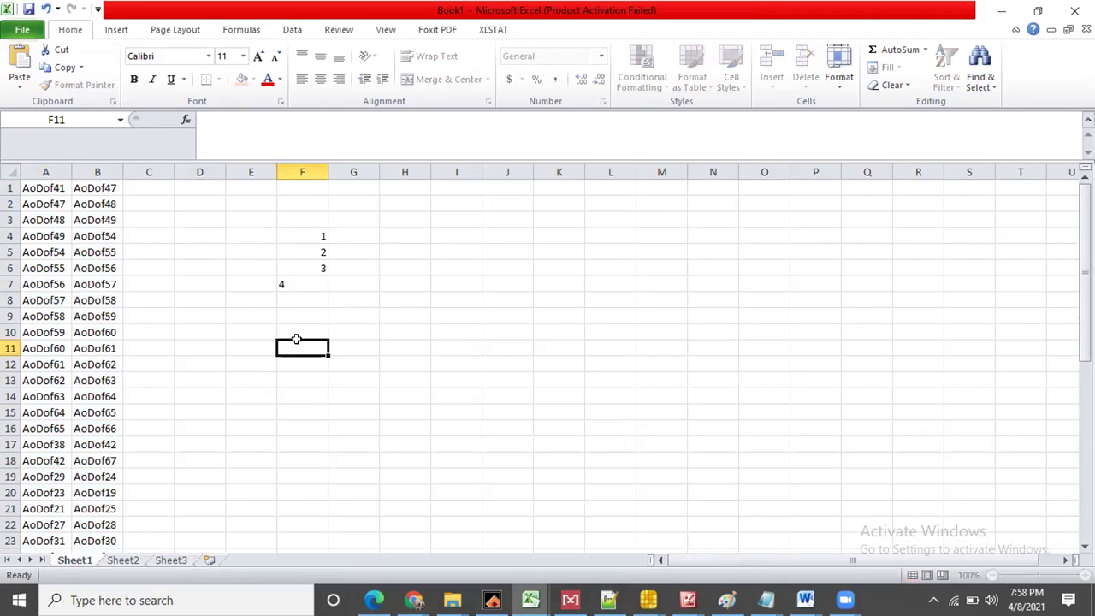
Enter the pairs of gene 1 in J4:K6 as 1 and 2, 1 and 3, 1 and 4
{"action": "left_click", "coordinate": [513, 235]}
{"action": "type", "text": "1"}
{"action": "key", "text": "Tab"}
{"action": "type", "text": "2"}
{"action": "left_click", "coordinate": [513, 235]}
{"action": "key", "text": "Return"}
{"action": "type", "text": "1"}
{"action": "key", "text": "Tab"}
{"action": "type", "text": "3"}
{"action": "key", "text": "Return"}
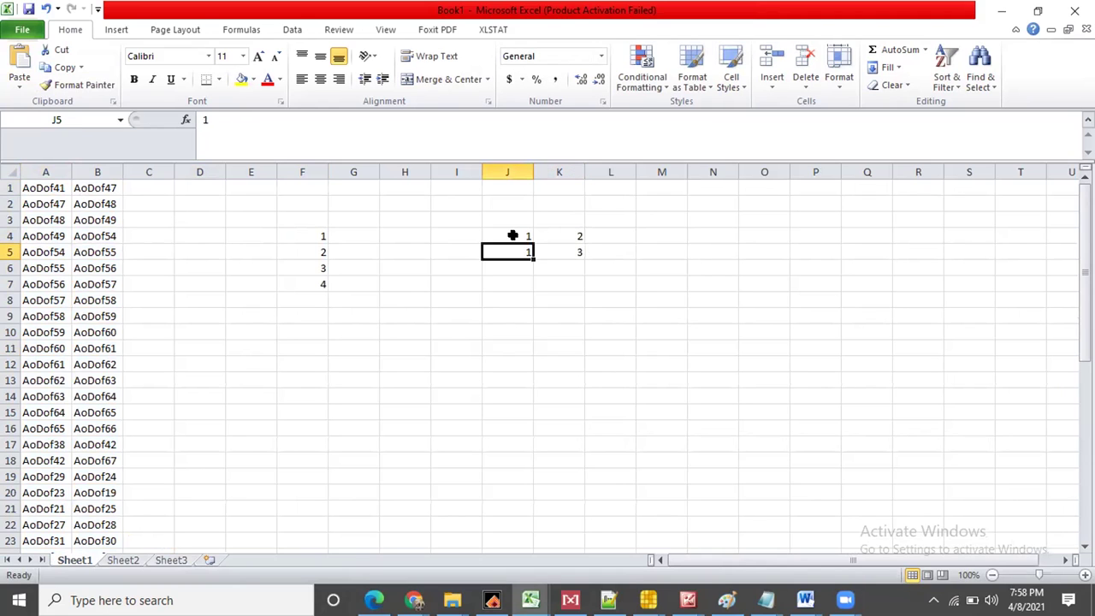
{"action": "type", "text": "1"}
{"action": "key", "text": "Tab"}
{"action": "type", "text": "4"}
{"action": "key", "text": "Down"}
{"action": "key", "text": "Left"}
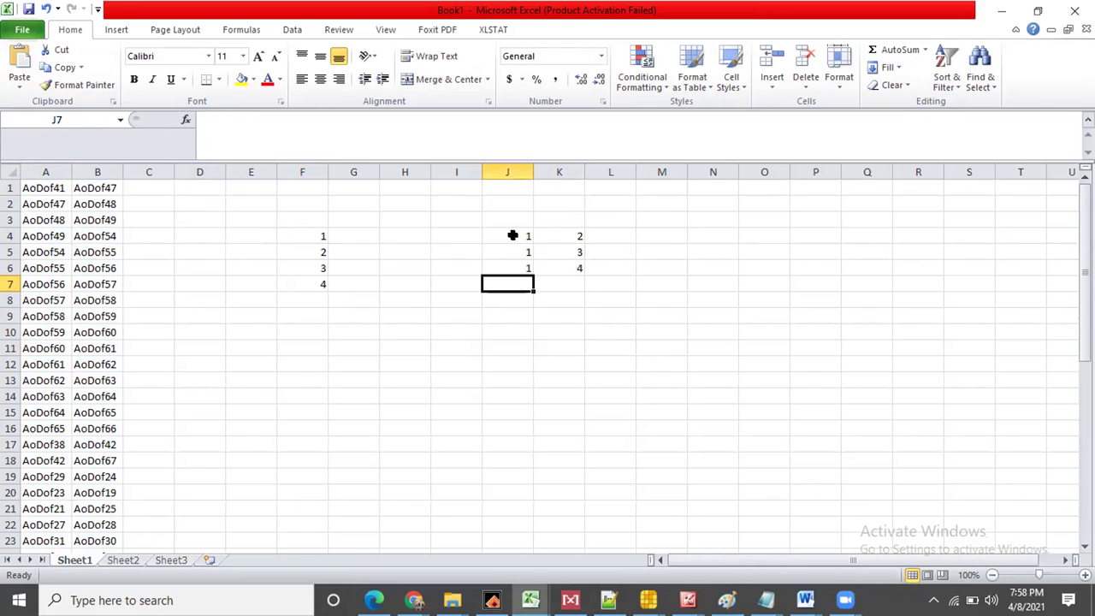
Add the pairs of gene 2 in J7:K8 as 2 and 3, 2 and 4
{"action": "type", "text": "2"}
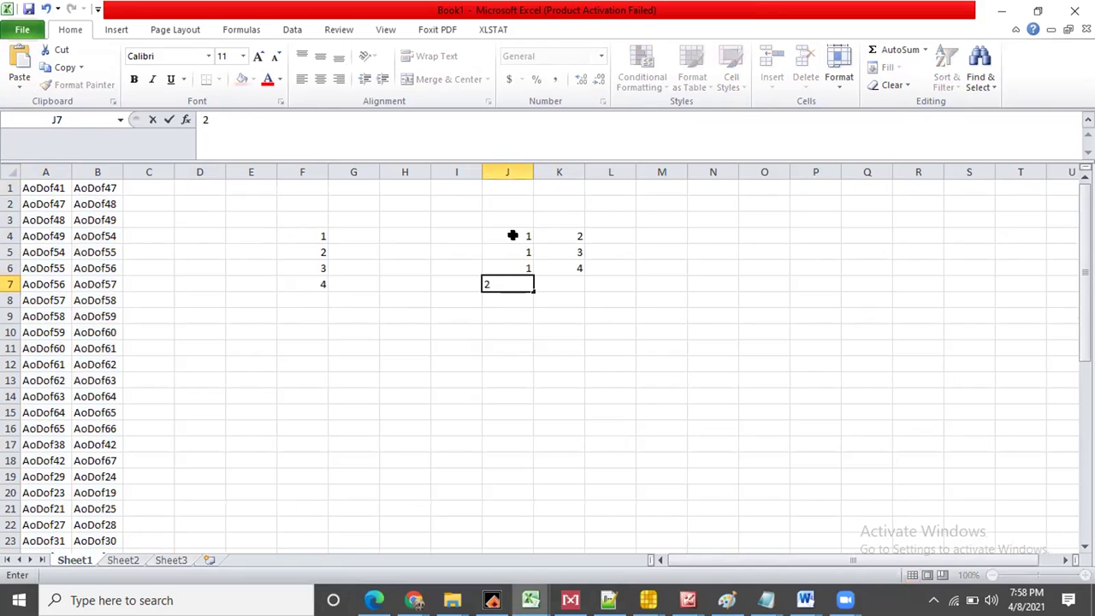
{"action": "key", "text": "Tab"}
{"action": "type", "text": "3"}
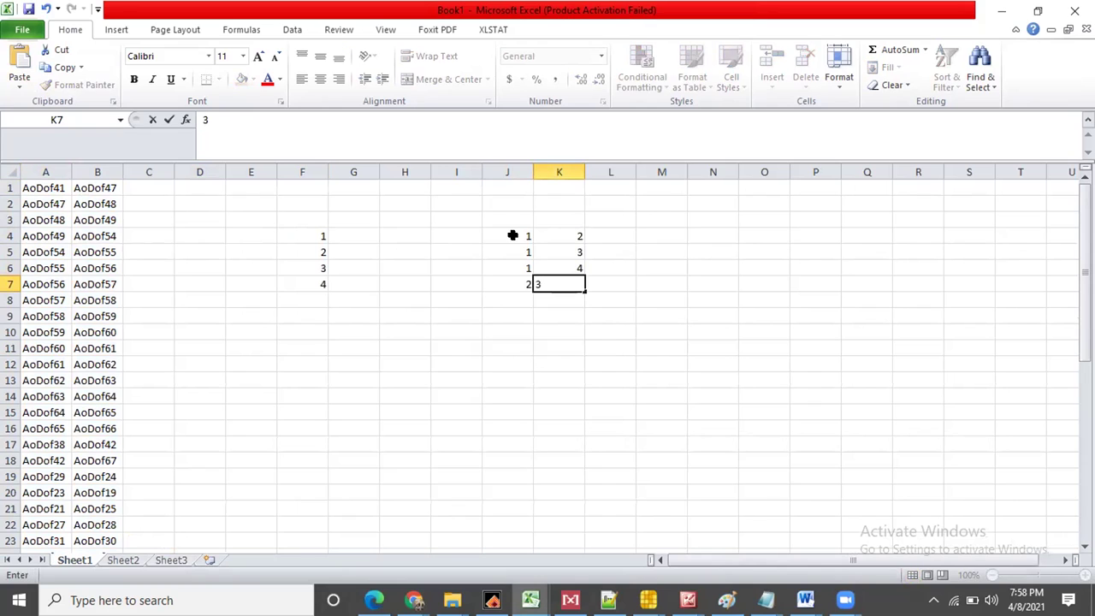
{"action": "key", "text": "Left"}
{"action": "key", "text": "Down"}
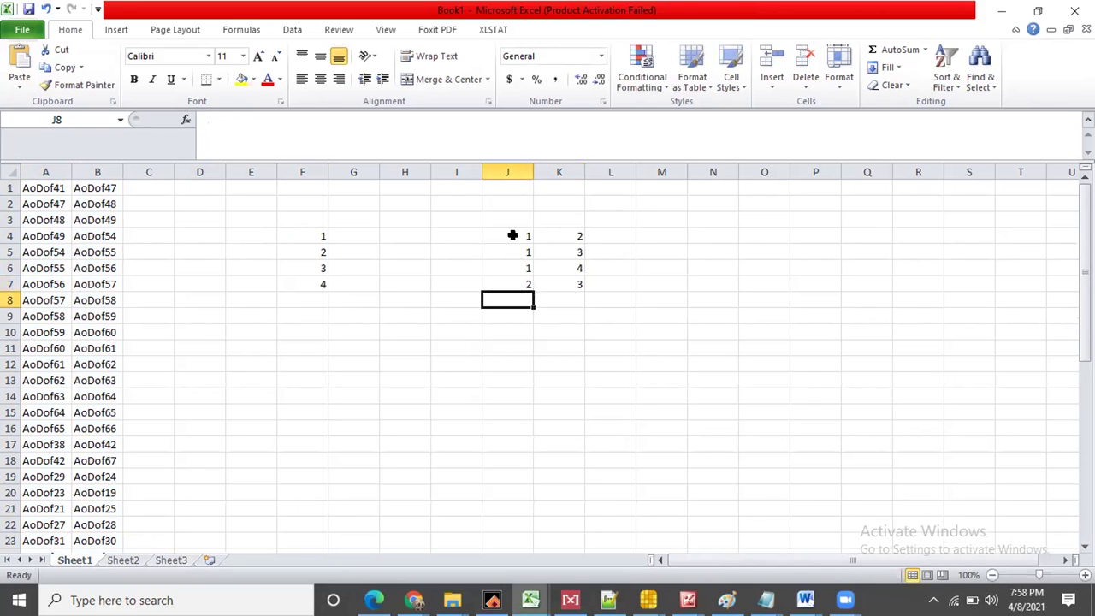
{"action": "type", "text": "2"}
{"action": "key", "text": "Tab"}
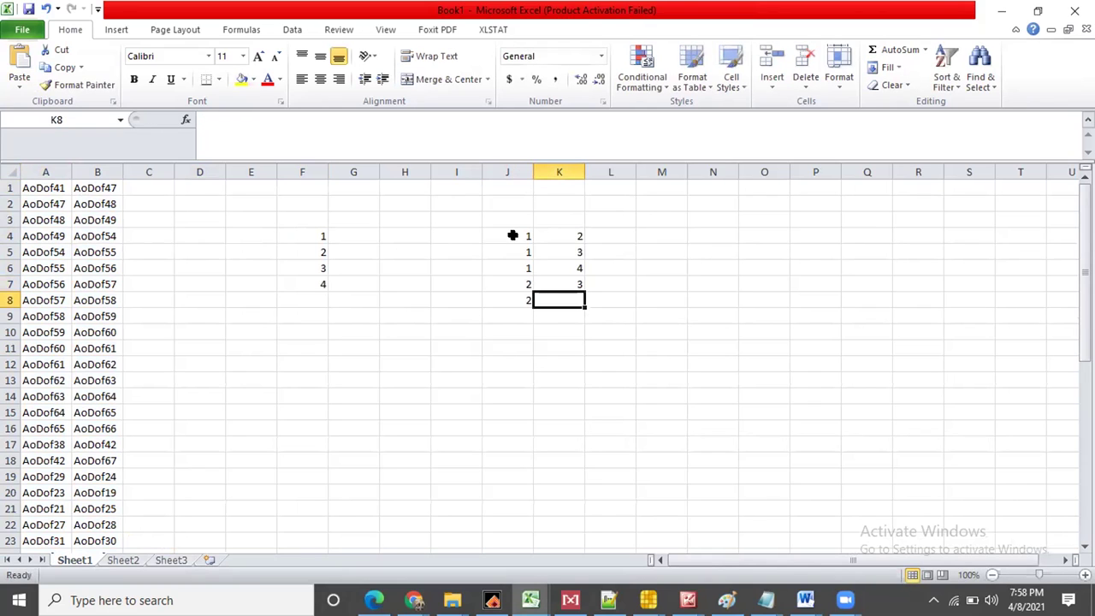
{"action": "type", "text": "4"}
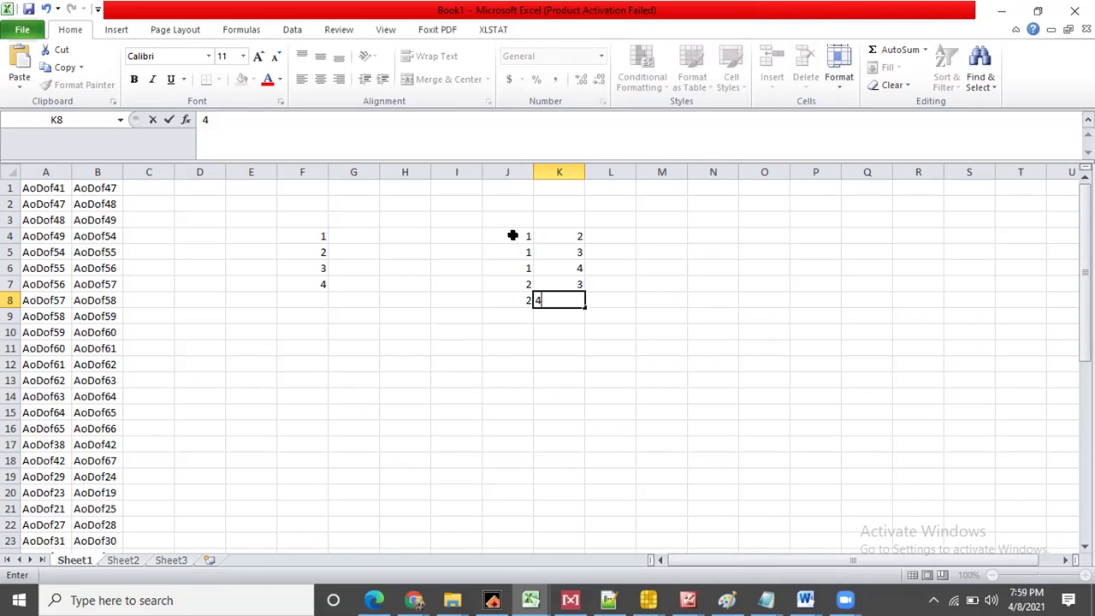
{"action": "key", "text": "BackSpace"}
{"action": "type", "text": "4"}
Complete the pair list with 3 and 4 in cells J9 and K9
{"action": "left_click", "coordinate": [510, 315]}
{"action": "type", "text": "3"}
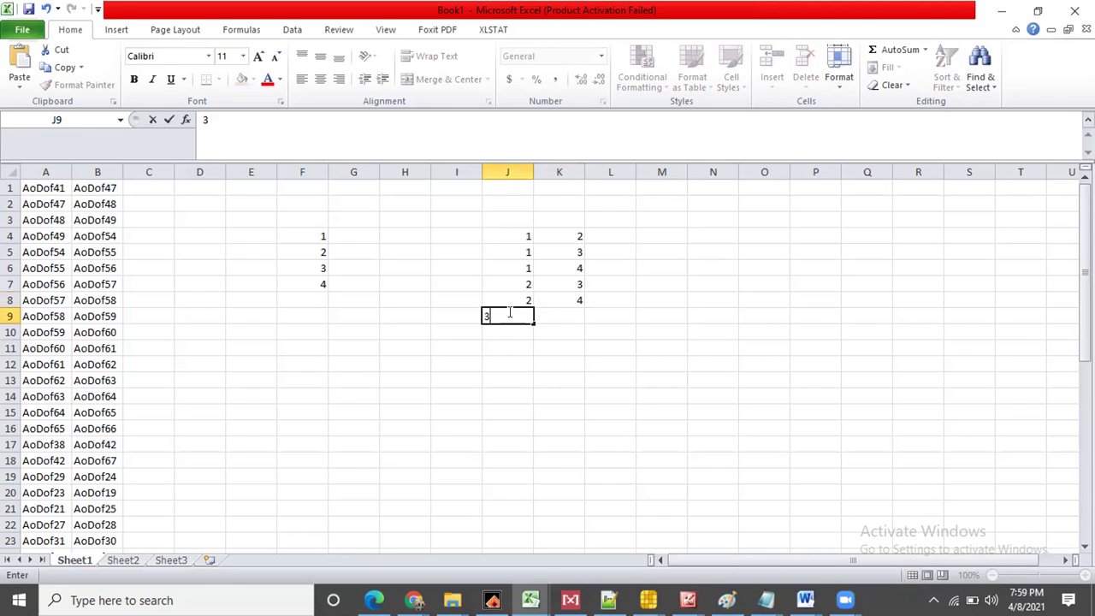
{"action": "left_click", "coordinate": [569, 314]}
{"action": "type", "text": "4"}
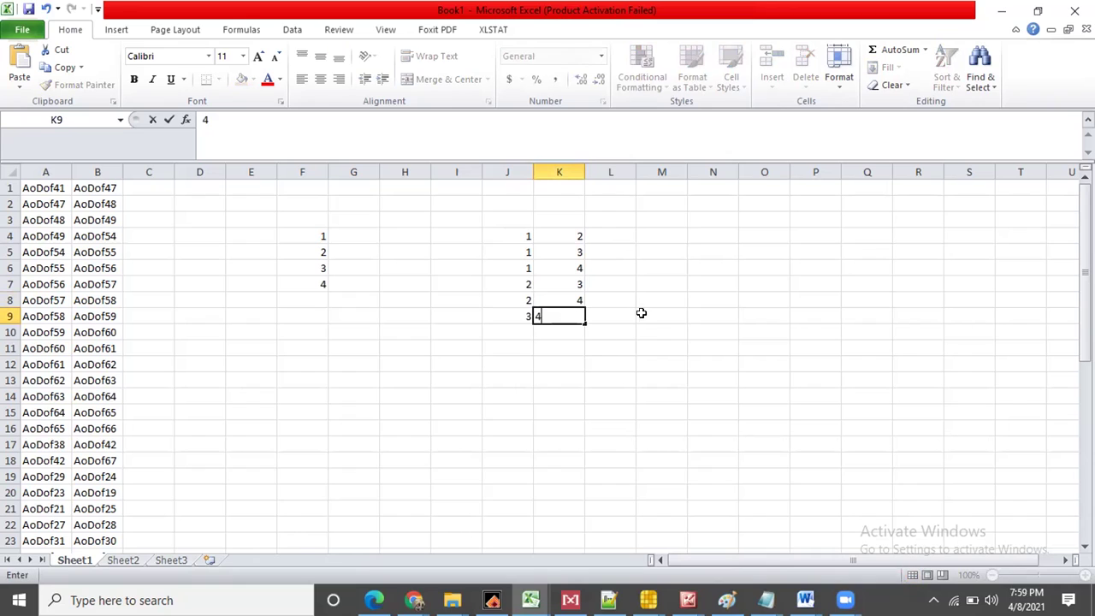
{"action": "left_click", "coordinate": [608, 343]}
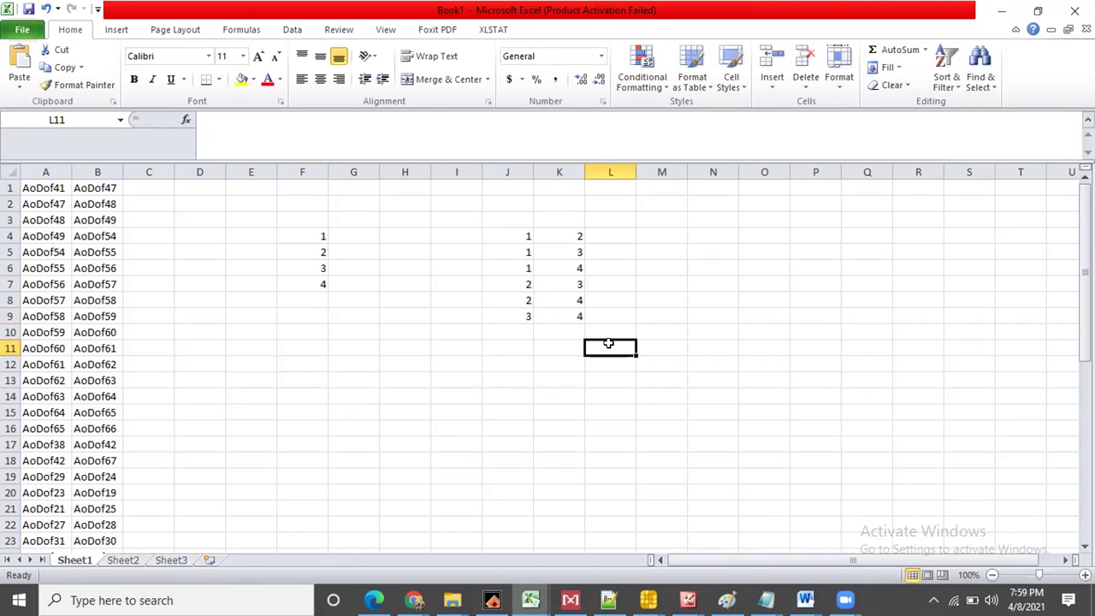
Copy the gene pair list in J4:K9 and paste it into a new Notepad++ document
{"action": "left_click", "coordinate": [511, 240]}
{"action": "left_click_drag", "start_coordinate": [517, 240], "coordinate": [558, 313]}
{"action": "right_click", "coordinate": [558, 313]}
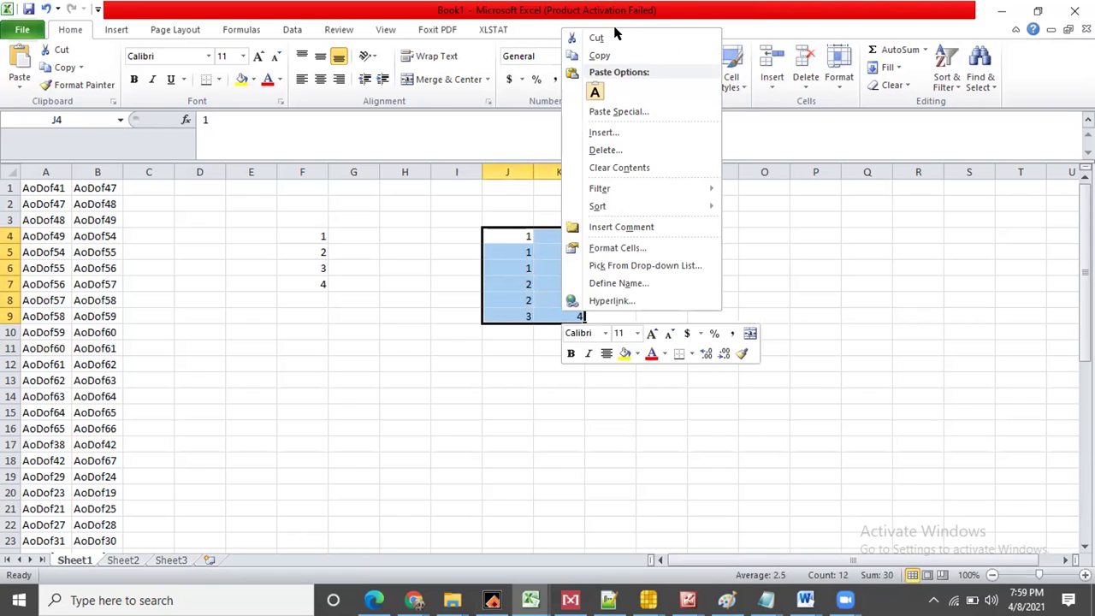
{"action": "left_click", "coordinate": [597, 55]}
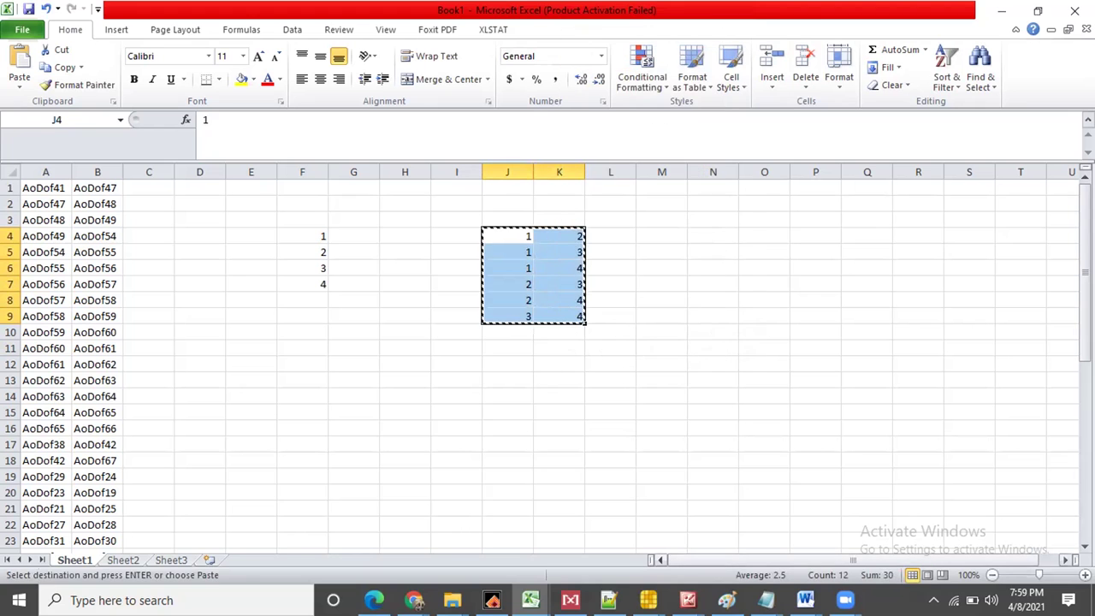
{"action": "left_click", "coordinate": [766, 600]}
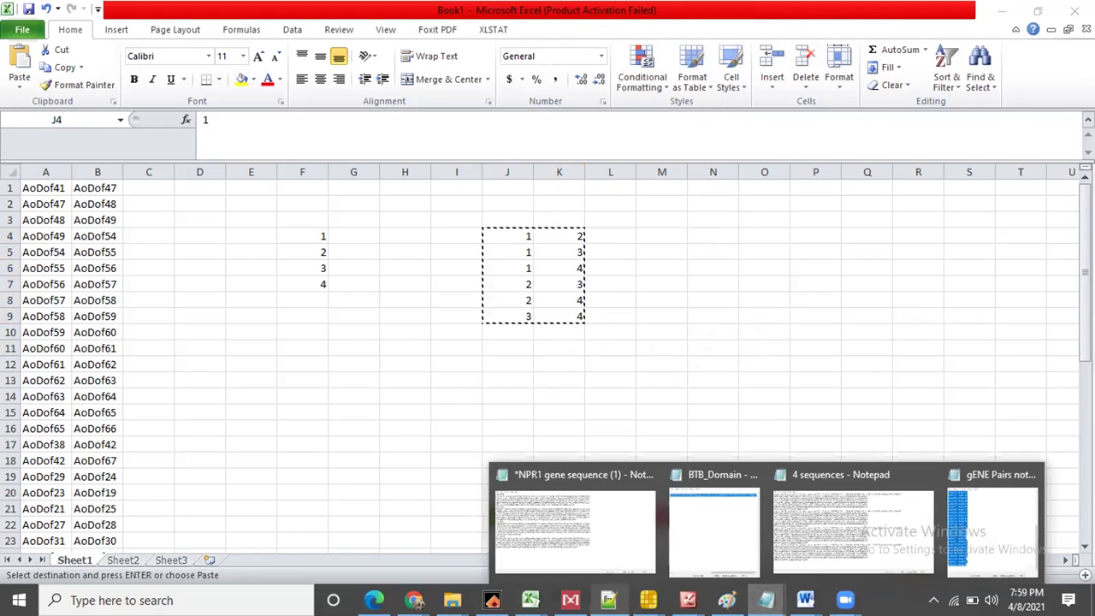
{"action": "left_click", "coordinate": [608, 600]}
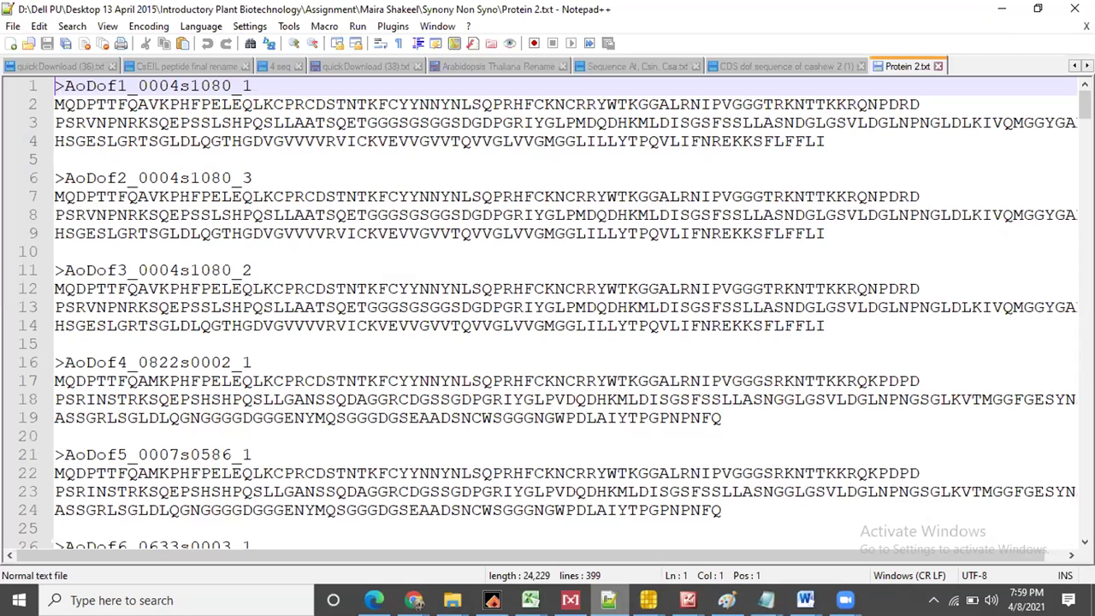
{"action": "left_click", "coordinate": [10, 25]}
{"action": "left_click", "coordinate": [74, 11]}
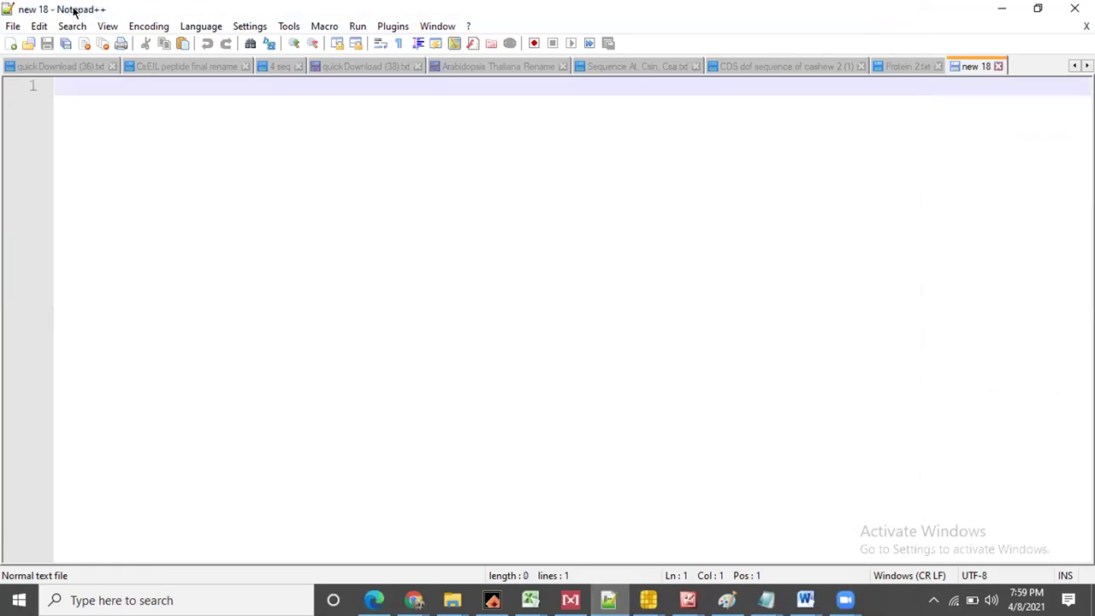
{"action": "key", "text": "ctrl+v"}
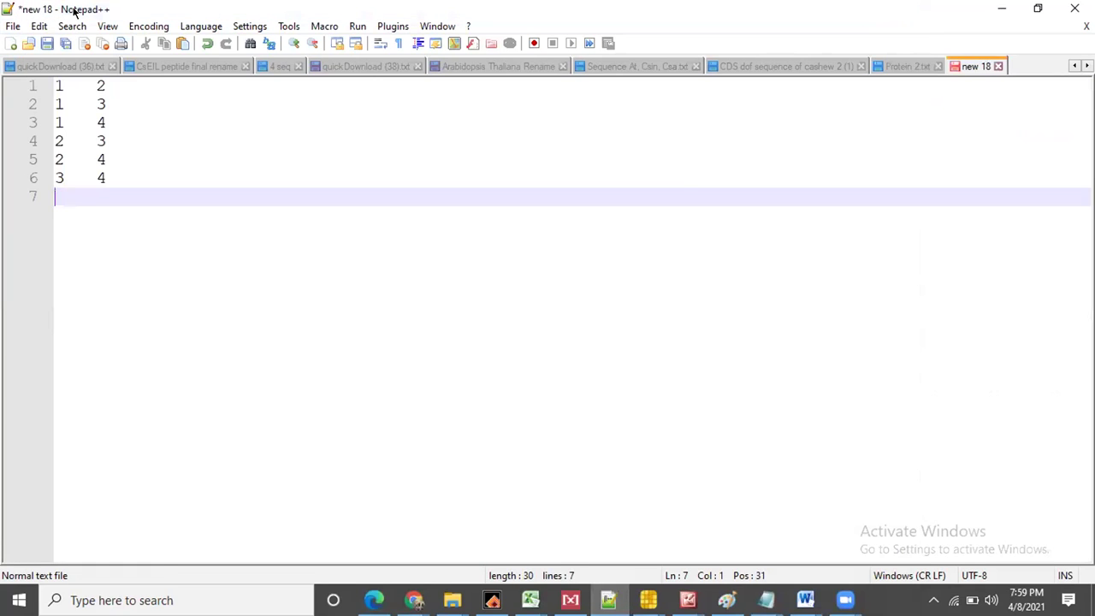
{"action": "left_click", "coordinate": [203, 171]}
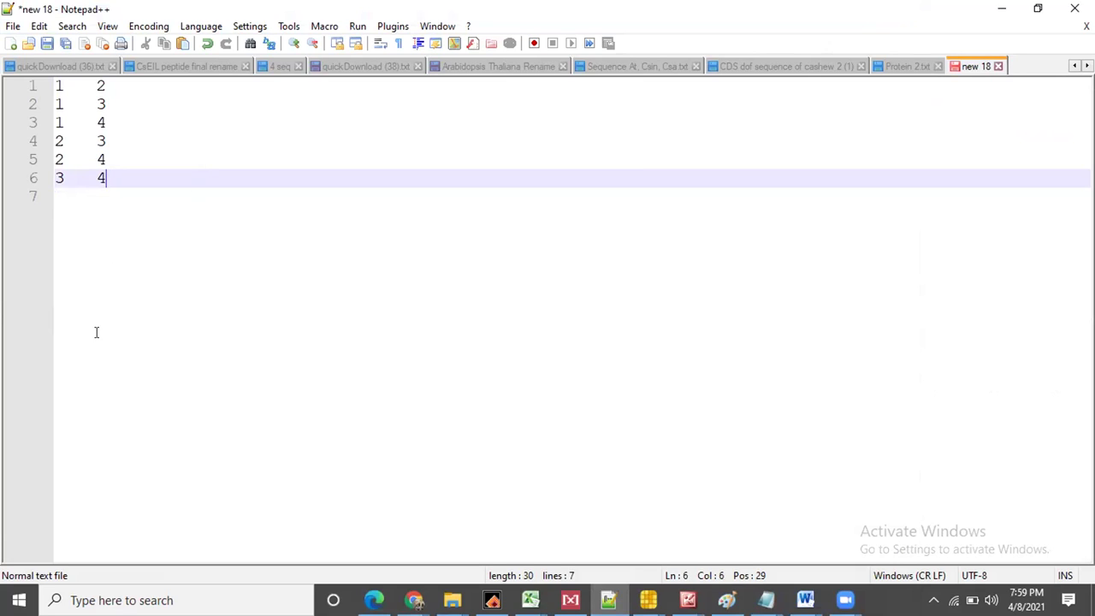
Switch to the TBtools Simple Ka/Ks Calculator and minimize the other windows around it, including the gENE Pairs notepad file
{"action": "left_click", "coordinate": [1002, 8]}
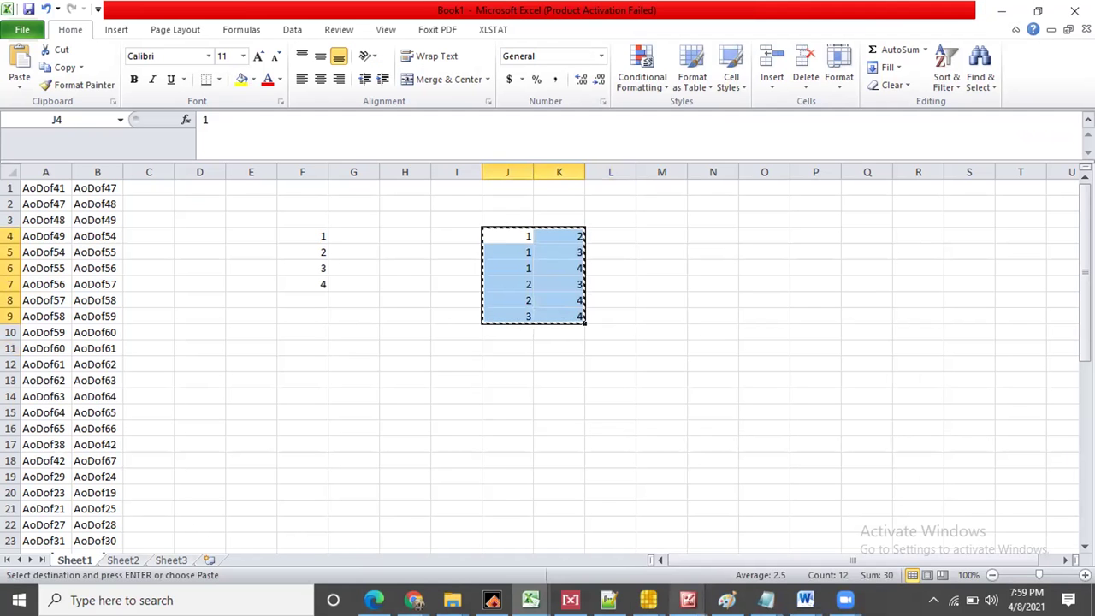
{"action": "left_click", "coordinate": [648, 600]}
{"action": "left_click", "coordinate": [427, 520]}
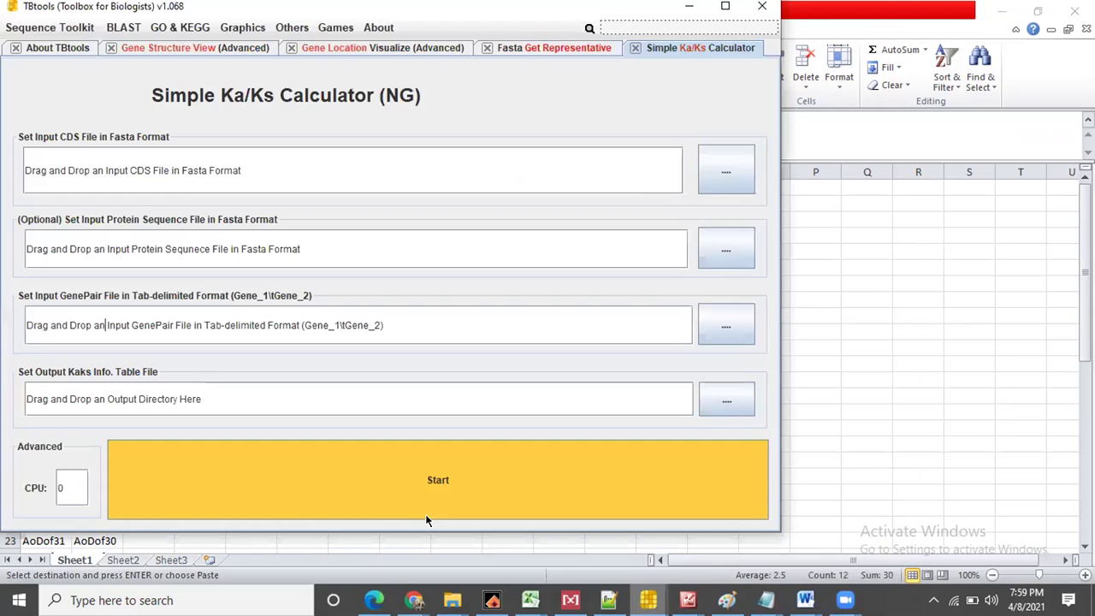
{"action": "left_click", "coordinate": [999, 11]}
{"action": "left_click", "coordinate": [999, 10]}
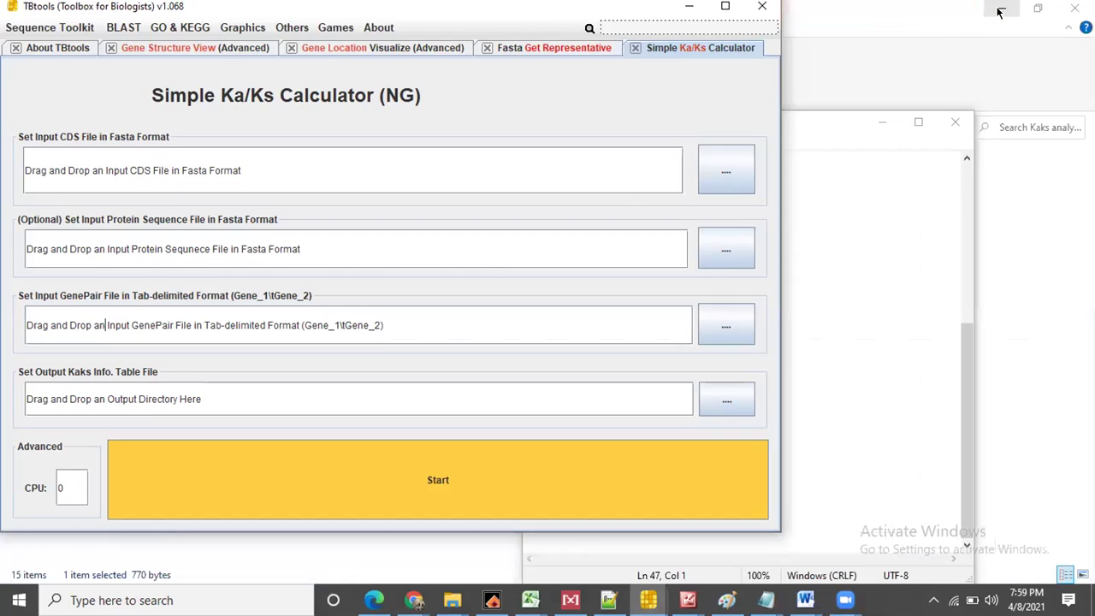
{"action": "left_click", "coordinate": [997, 9]}
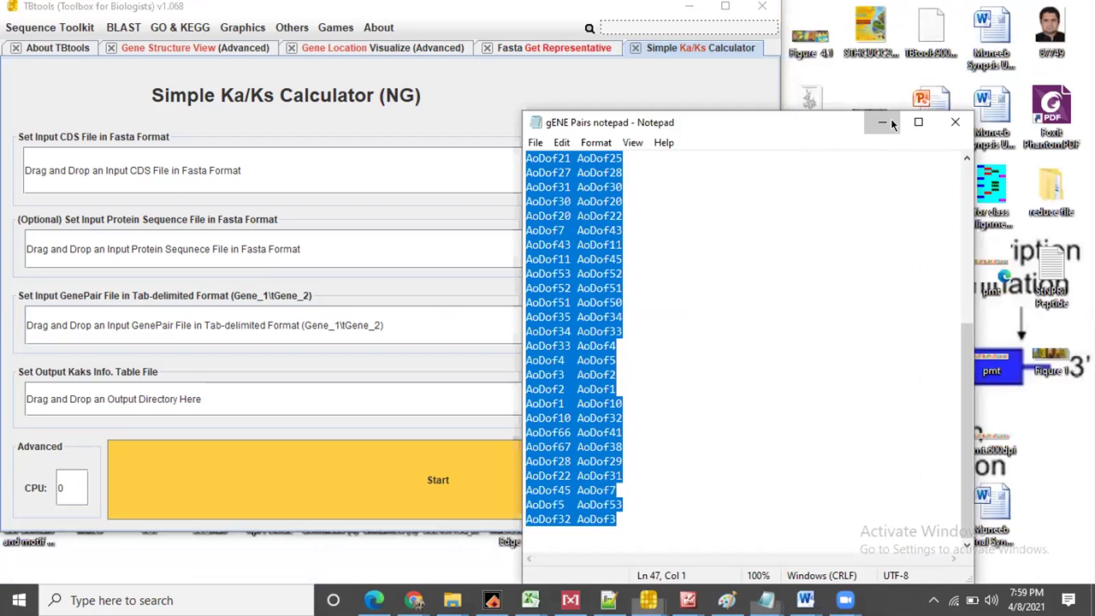
{"action": "left_click", "coordinate": [885, 122]}
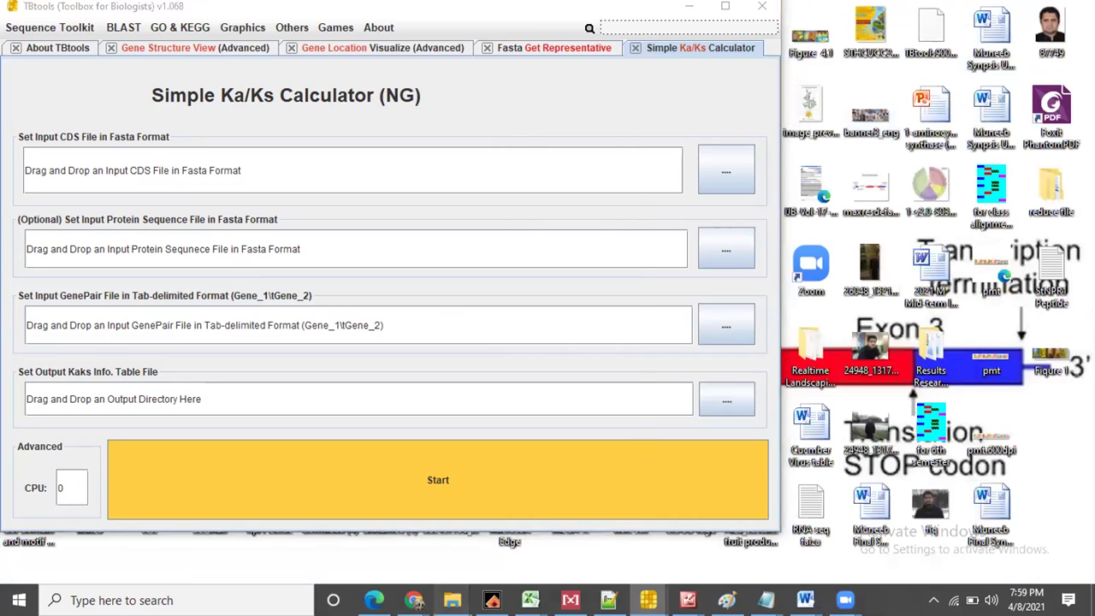
Bring up the "Kaks analysis with go function" folder and reduce its window so it sits beside the calculator
{"action": "right_click", "coordinate": [451, 599]}
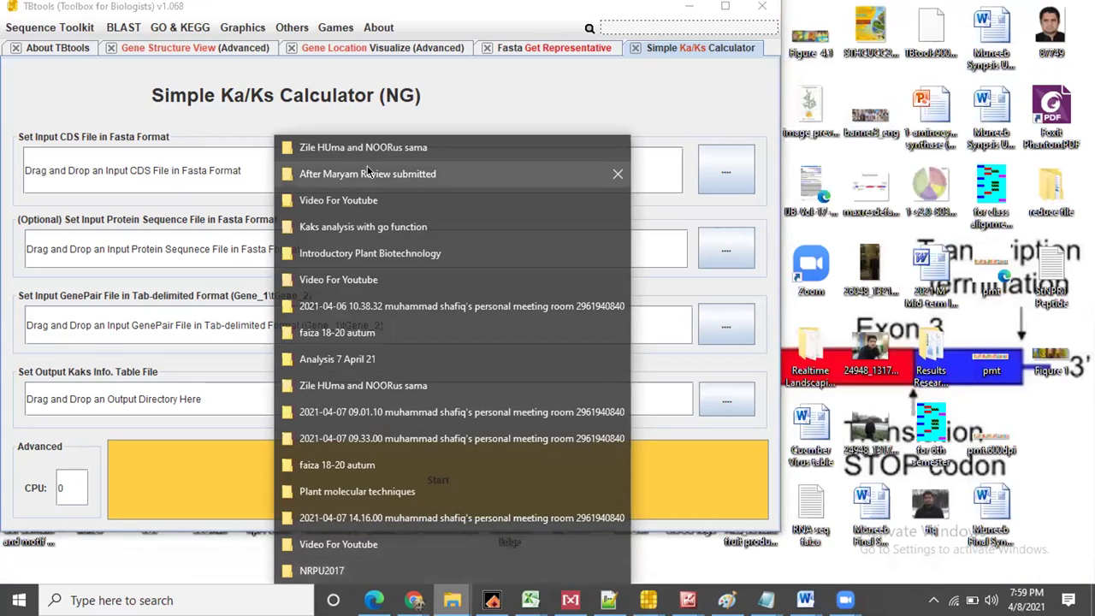
{"action": "left_click", "coordinate": [361, 228]}
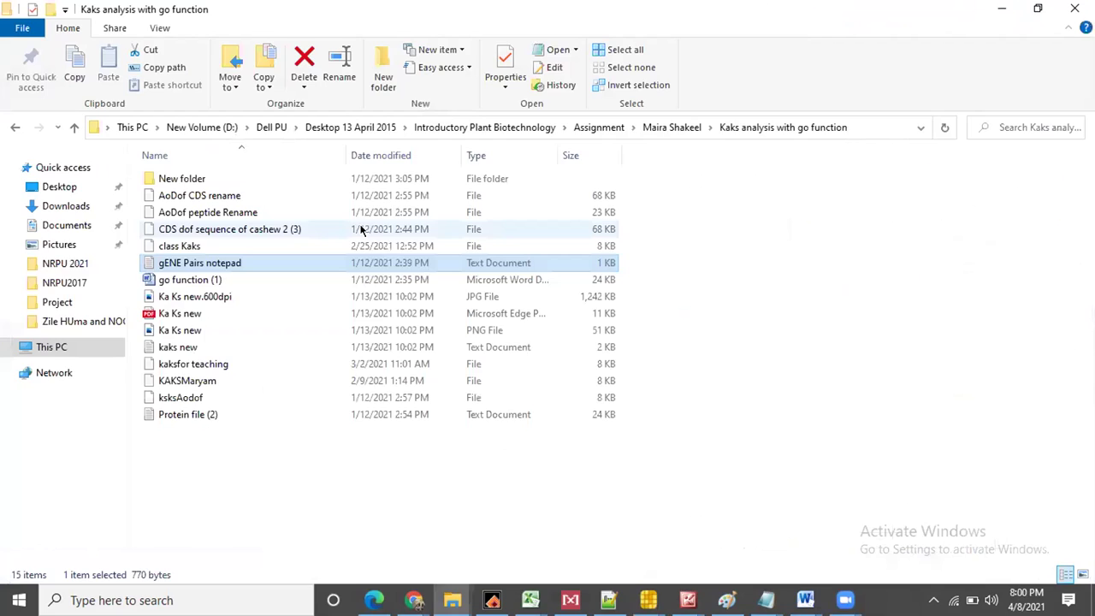
{"action": "left_click", "coordinate": [1030, 7]}
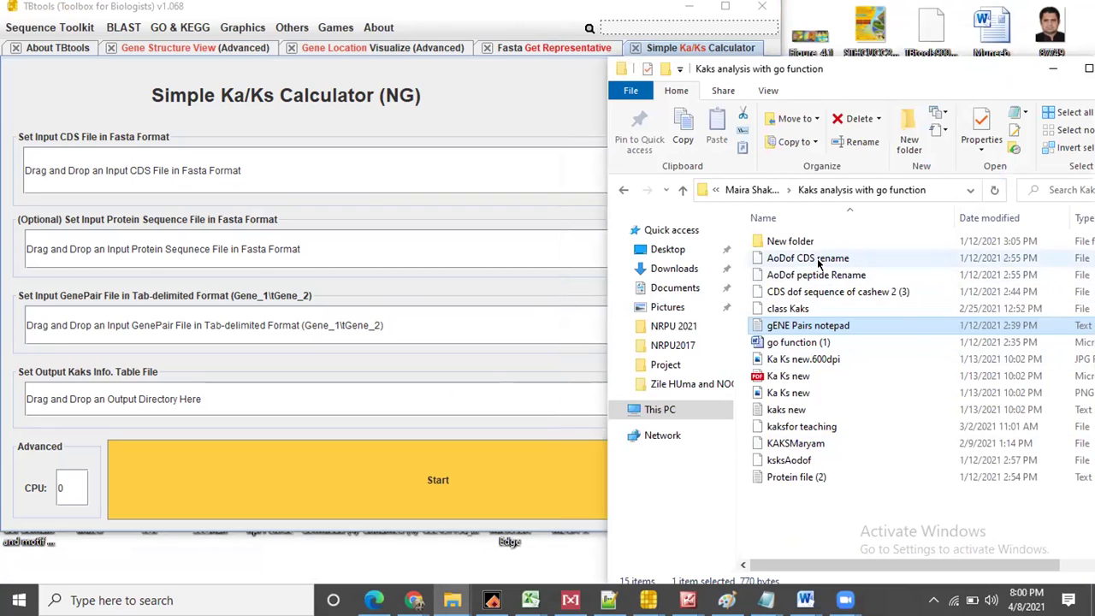
Load "AoDof peptide Rename" as the protein sequence input and "AoDof CDS rename" as the CDS input, closing the file previews
{"action": "left_click_drag", "start_coordinate": [830, 278], "coordinate": [231, 237]}
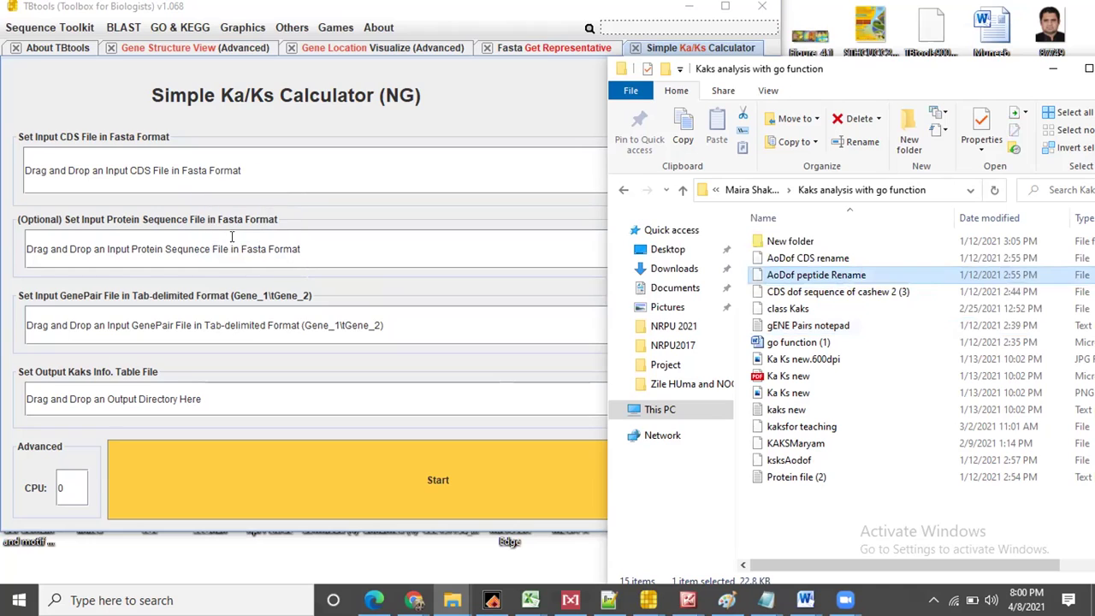
{"action": "left_click", "coordinate": [376, 457]}
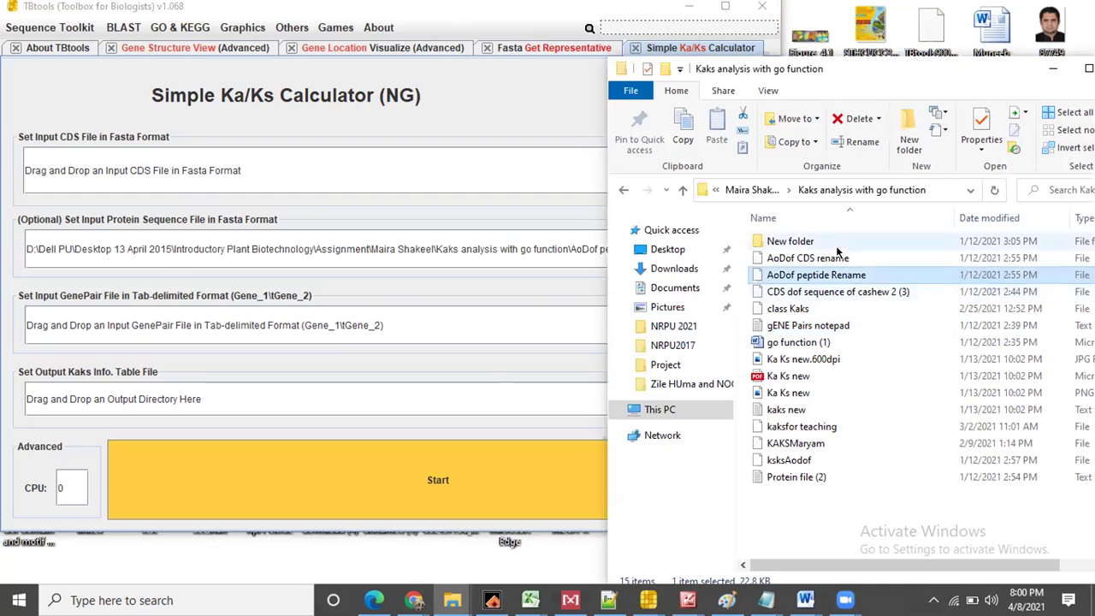
{"action": "left_click", "coordinate": [828, 258]}
{"action": "left_click_drag", "start_coordinate": [804, 265], "coordinate": [206, 158]}
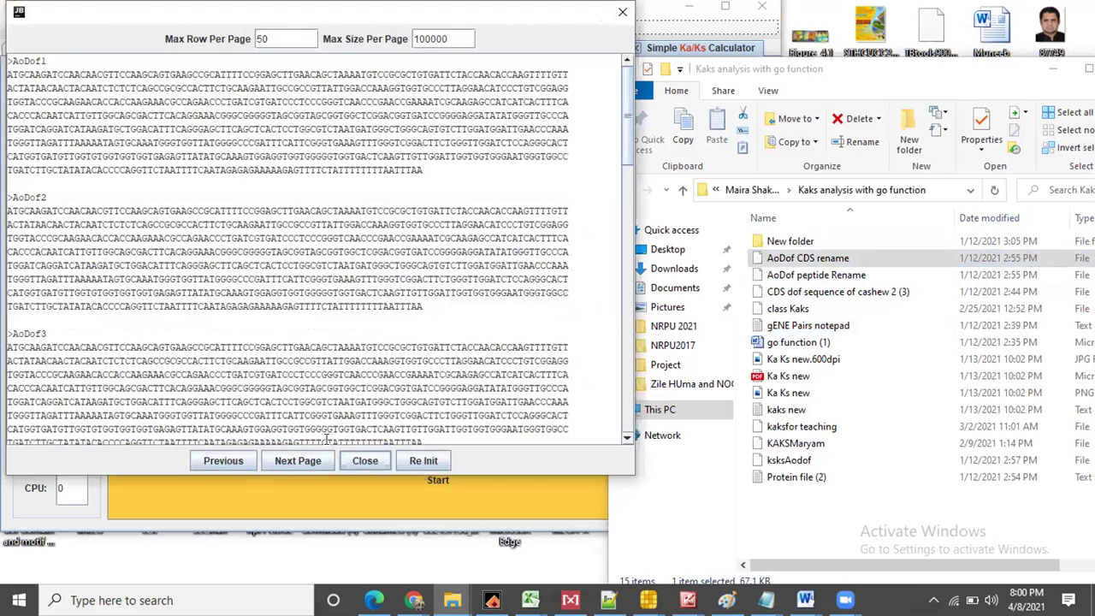
{"action": "left_click", "coordinate": [364, 460]}
Load "gENE Pairs notepad.txt" as the gene pair input and close its preview
{"action": "left_click_drag", "start_coordinate": [793, 332], "coordinate": [283, 313]}
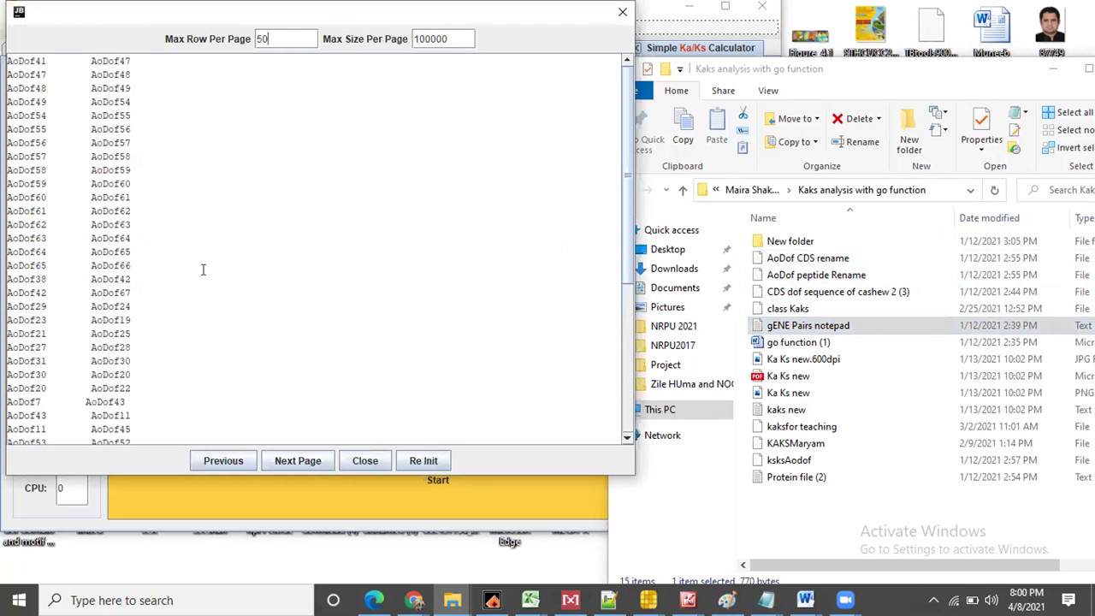
{"action": "left_click", "coordinate": [365, 460]}
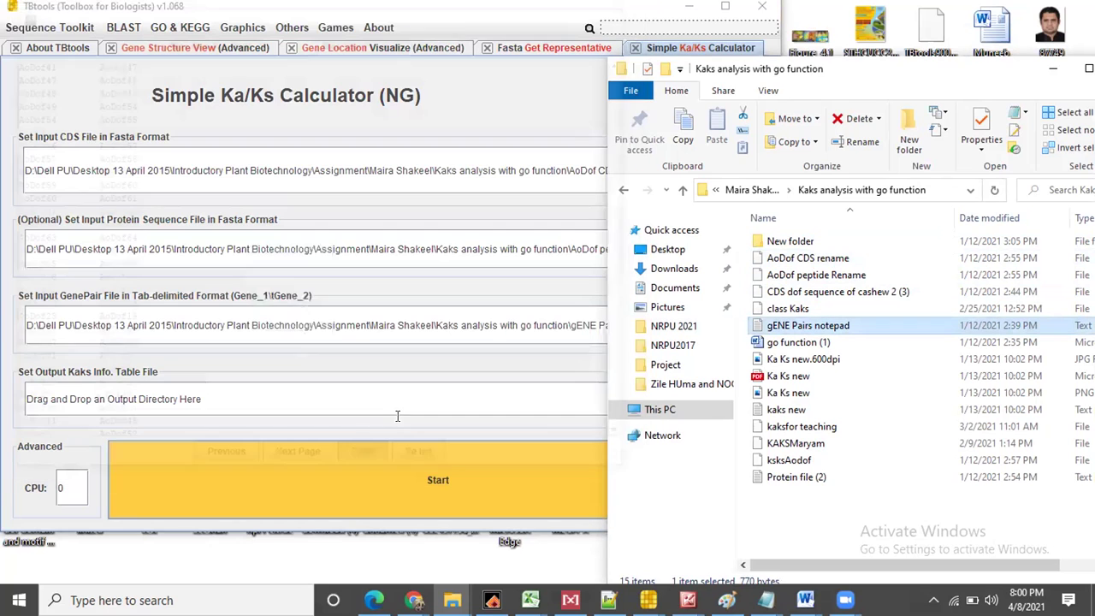
{"action": "left_click", "coordinate": [67, 398]}
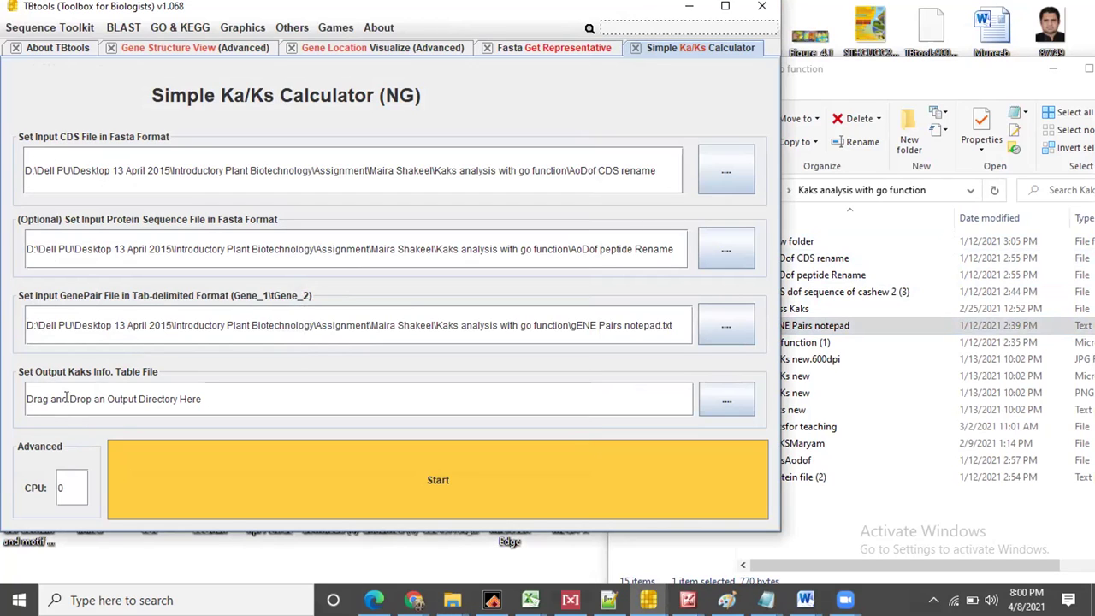
Set the output table file to kaksgumman in the "Kaks analysis with go function" folder and start the Ka/Ks calculation
{"action": "left_click", "coordinate": [871, 77]}
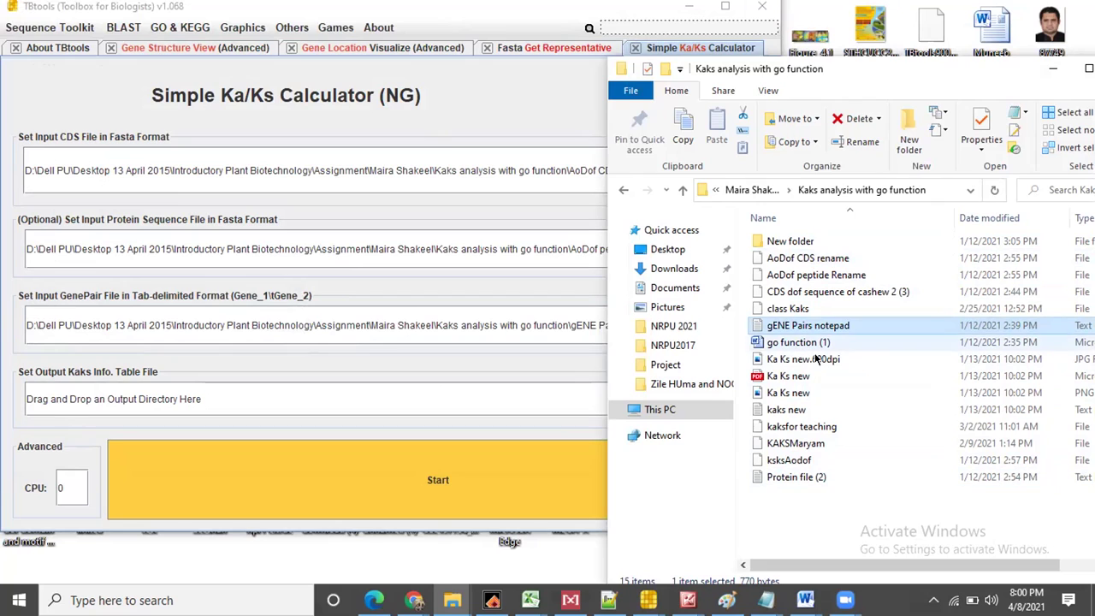
{"action": "left_click_drag", "start_coordinate": [787, 476], "coordinate": [324, 390]}
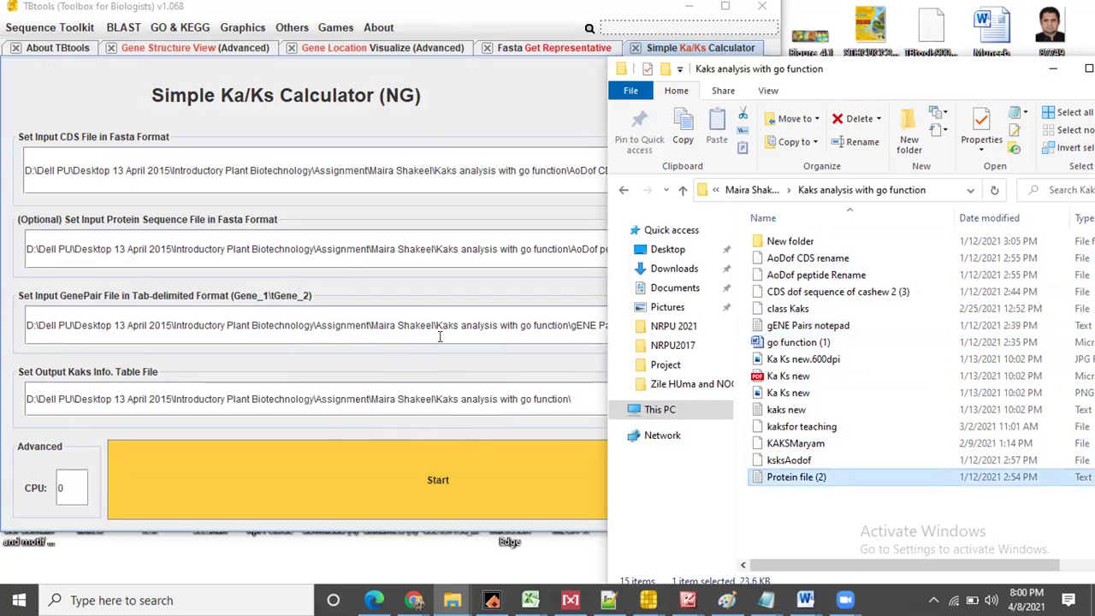
{"action": "left_click", "coordinate": [577, 395]}
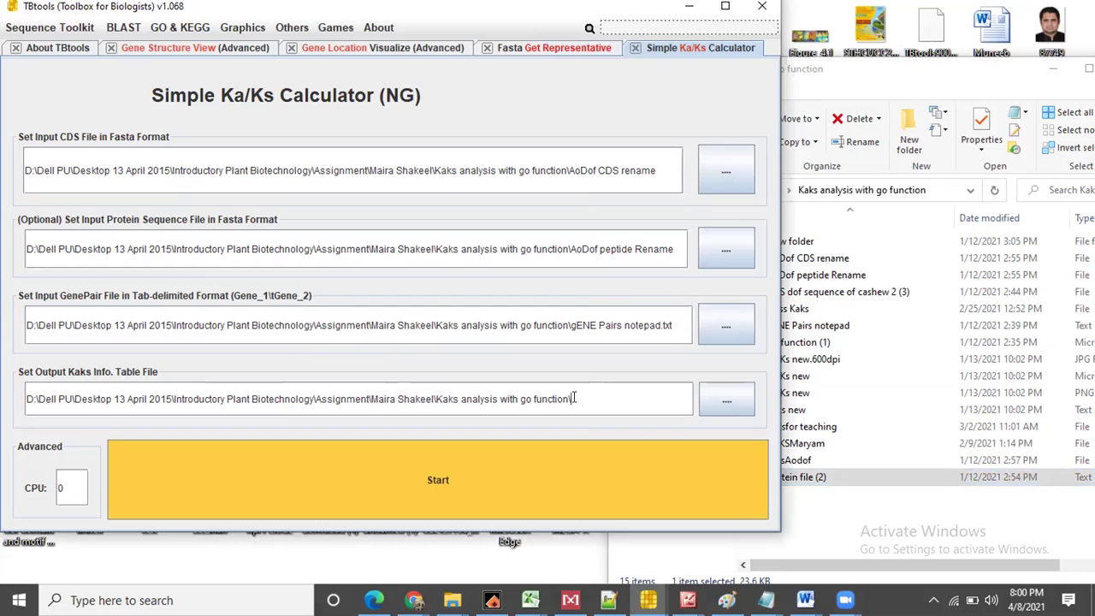
{"action": "type", "text": "kaksgumman"}
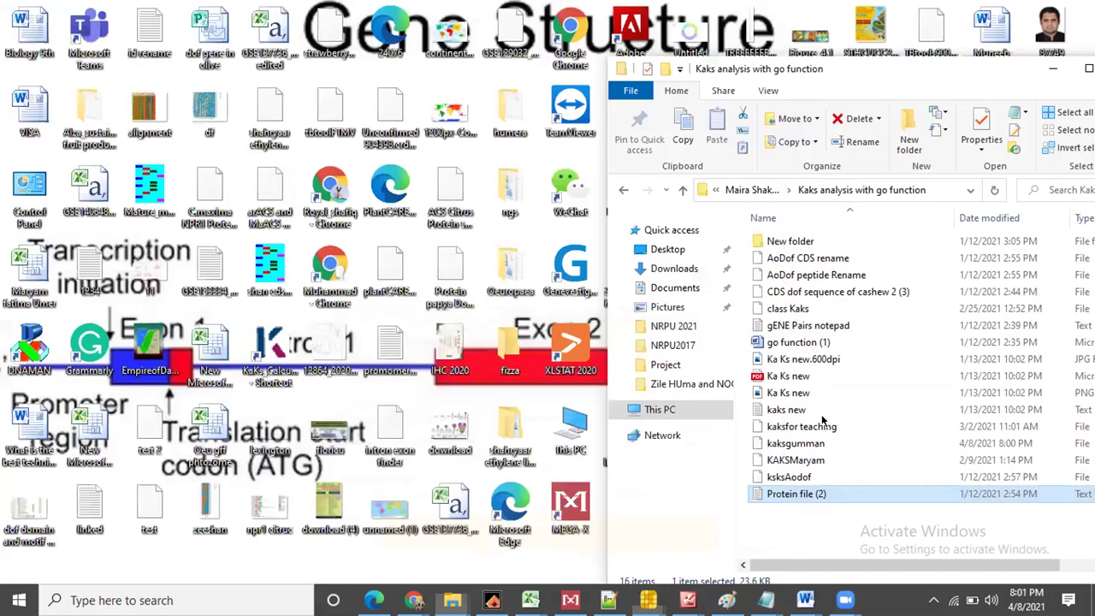
Open the kaksgumman output file from the folder in Notepad++ to check its contents, minimizing the editor when finished
{"action": "left_click", "coordinate": [683, 7]}
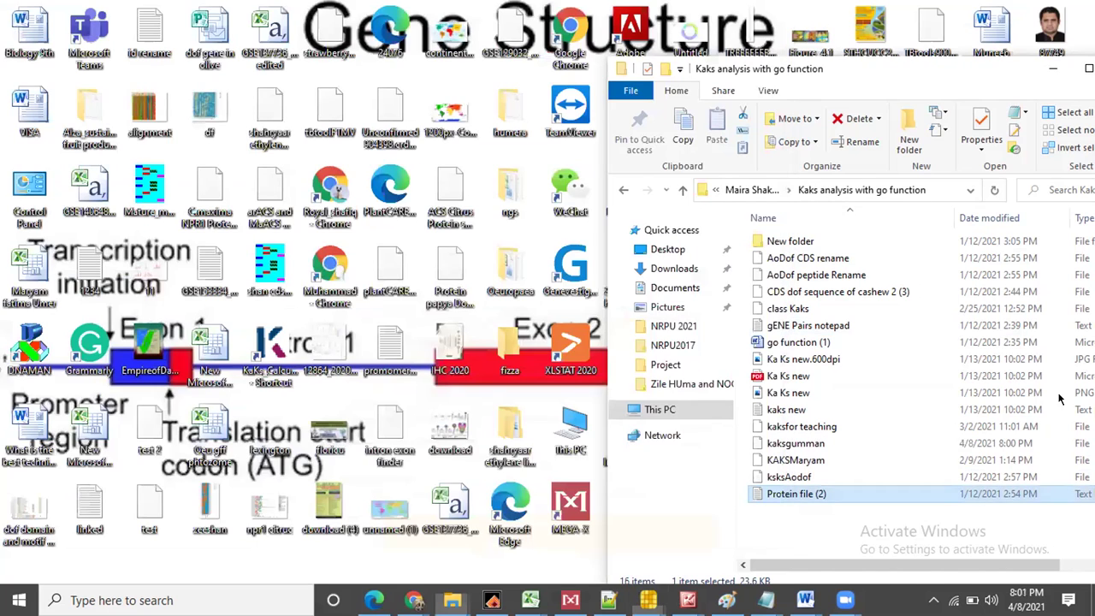
{"action": "double_click", "coordinate": [931, 68]}
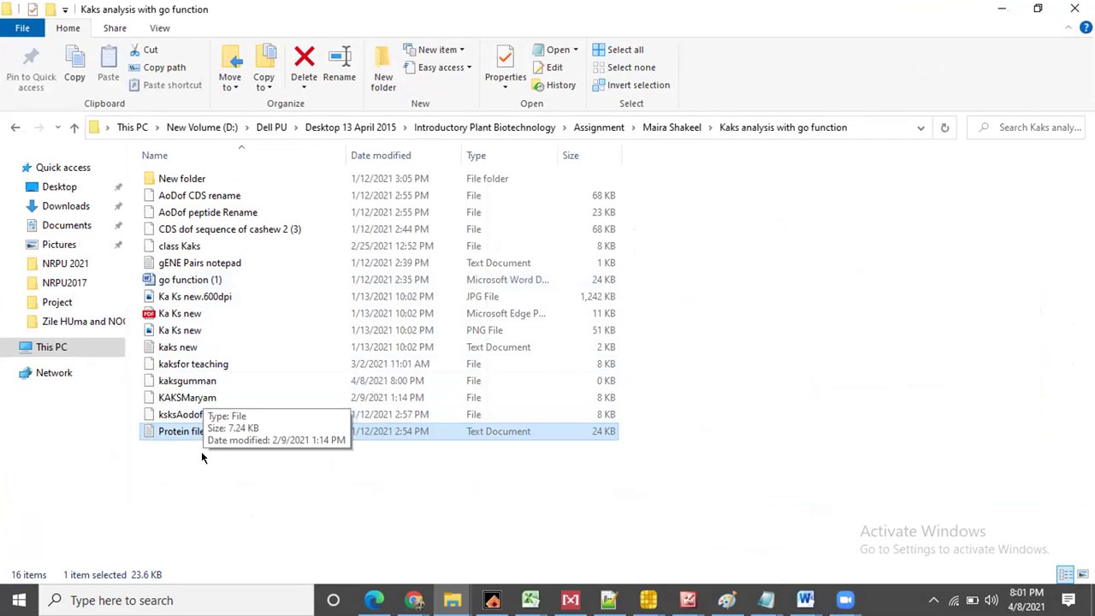
{"action": "left_click", "coordinate": [185, 383]}
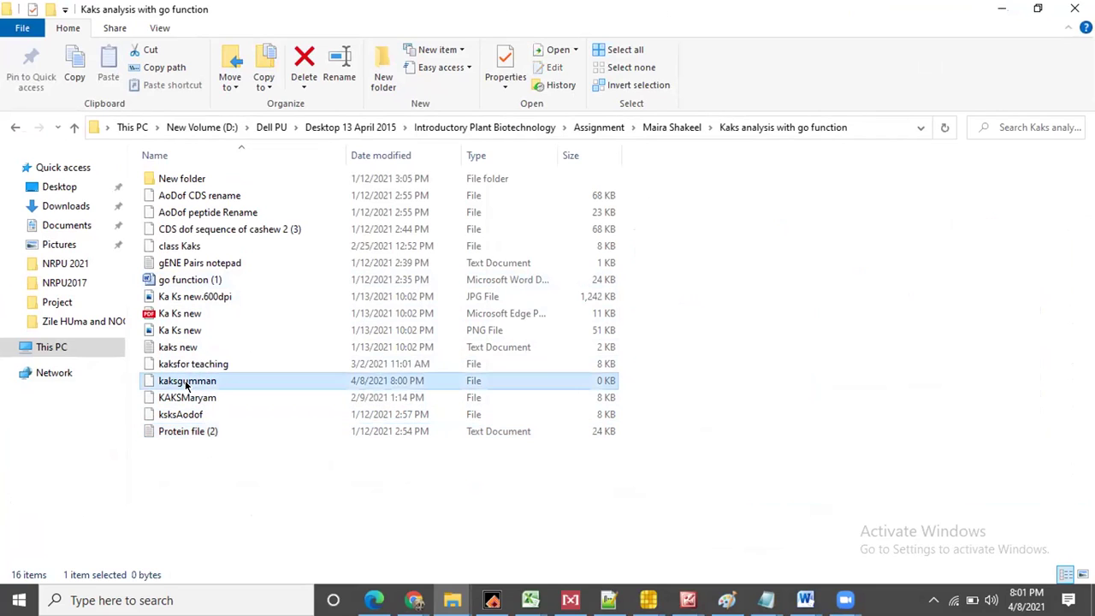
{"action": "right_click", "coordinate": [185, 383]}
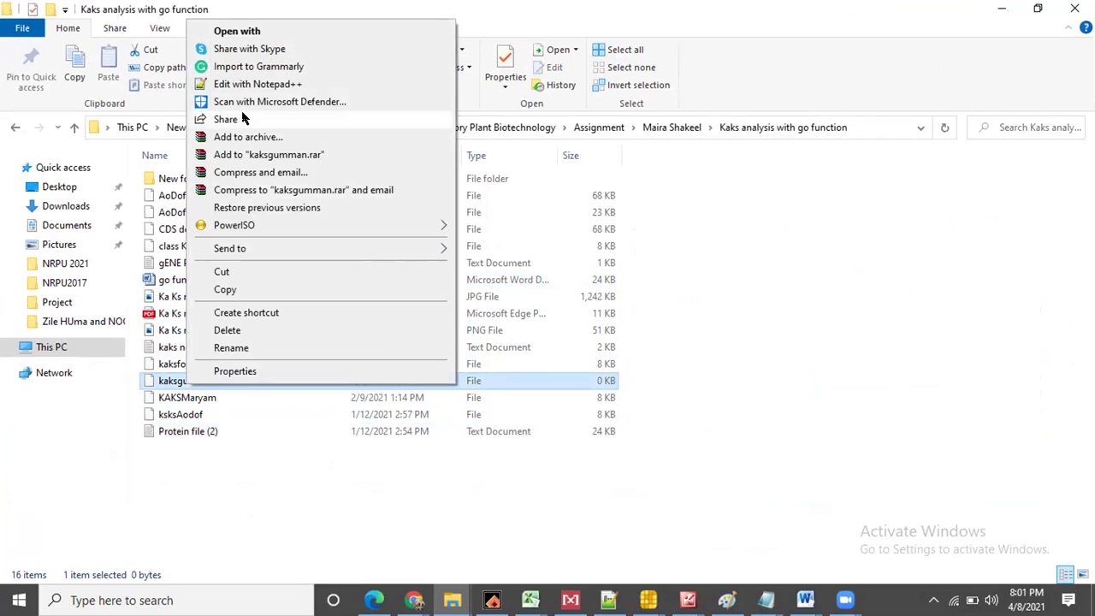
{"action": "left_click", "coordinate": [243, 84]}
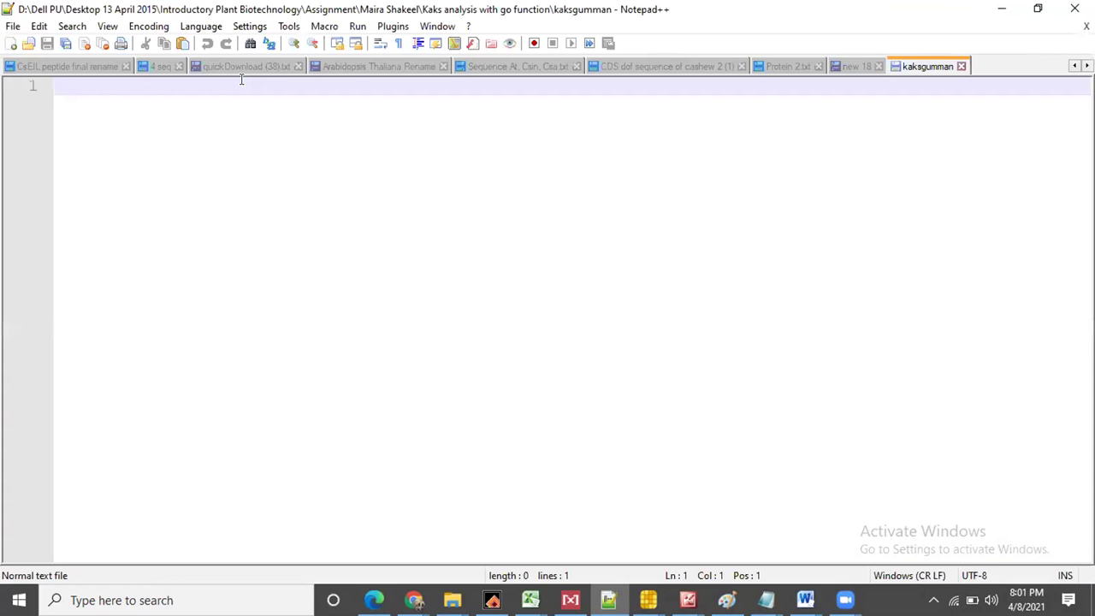
{"action": "left_click", "coordinate": [999, 9]}
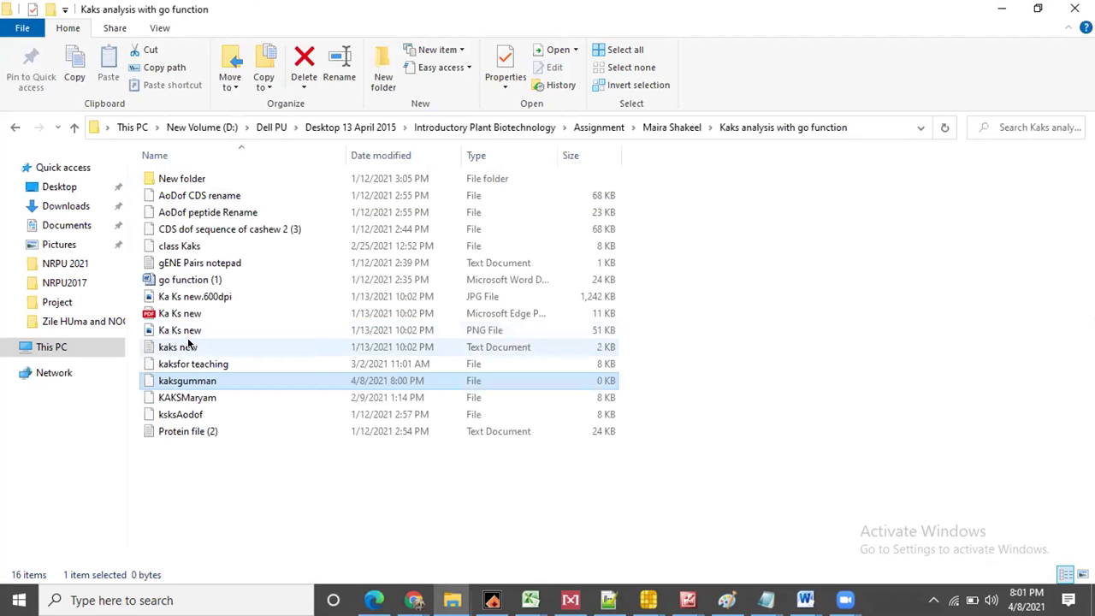
Open the "kaksfor teaching" results file in Notepad++, dismiss the reload request for kaksgumman, and select all of the results text
{"action": "left_click", "coordinate": [194, 365]}
{"action": "right_click", "coordinate": [195, 364]}
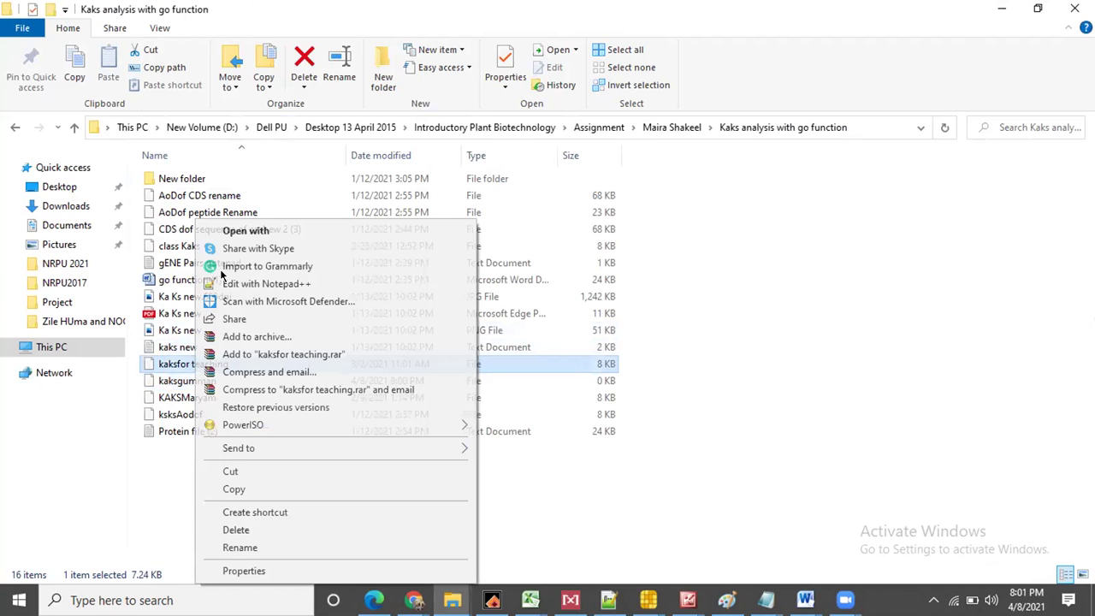
{"action": "left_click", "coordinate": [242, 283]}
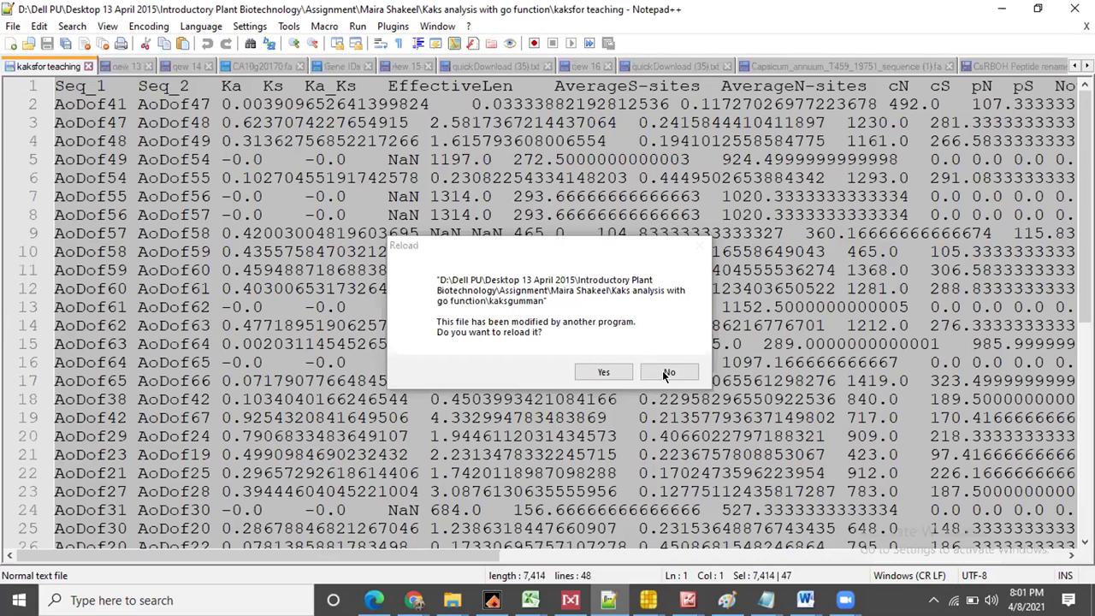
{"action": "key", "text": "Escape"}
{"action": "left_click", "coordinate": [152, 196]}
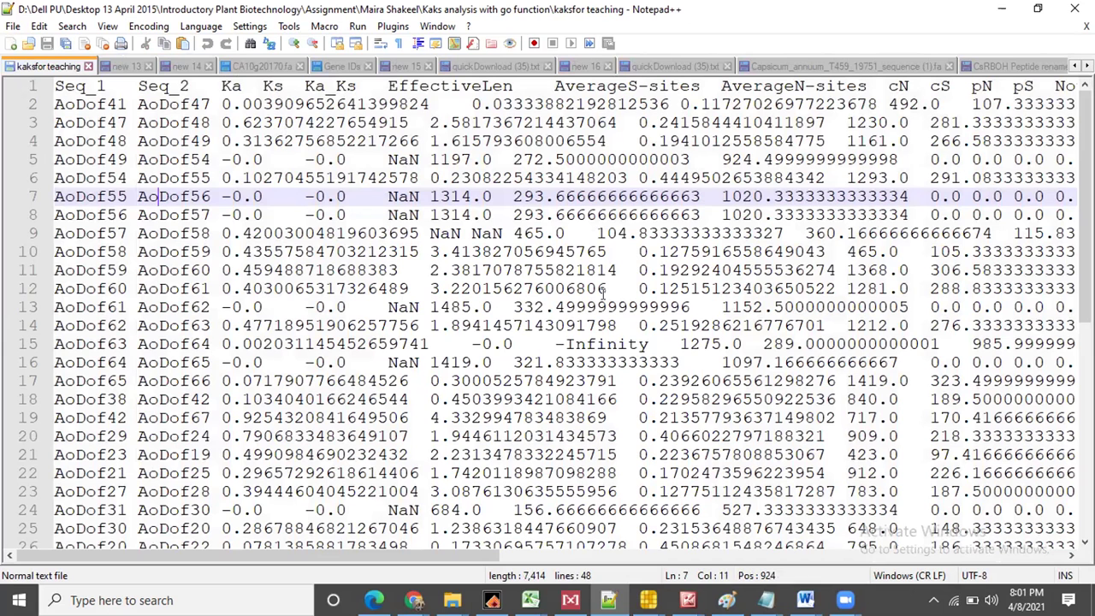
{"action": "key", "text": "ctrl+a"}
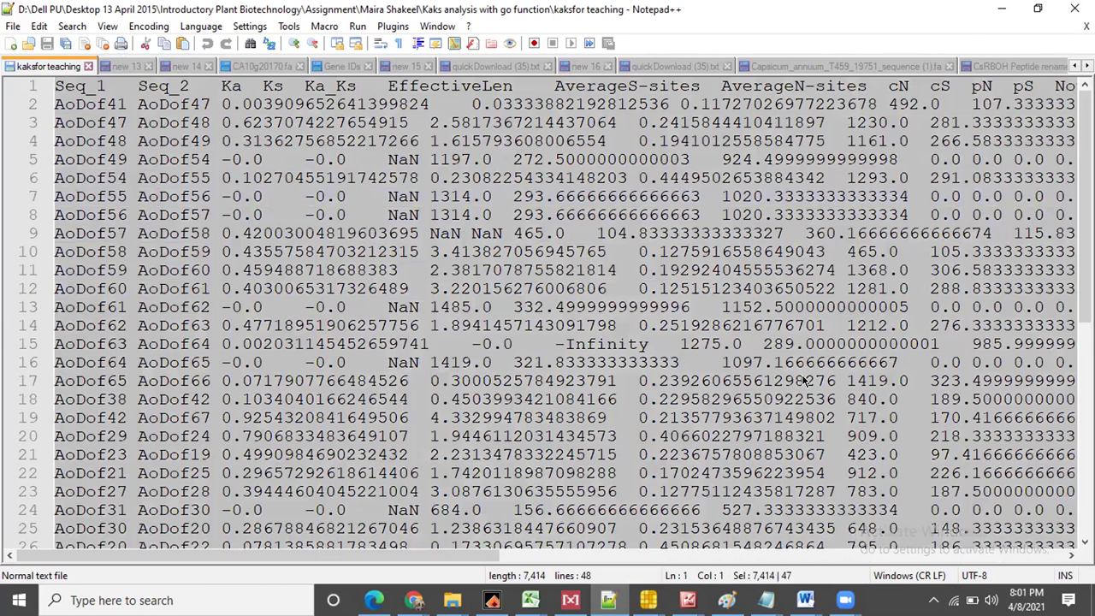
Switch to Excel, paste the copied Ka/Ks results into cell A1 of Sheet1 in the Table S1 workbook, and widen the EffectiveLen column
{"action": "key", "text": "alt+Tab"}
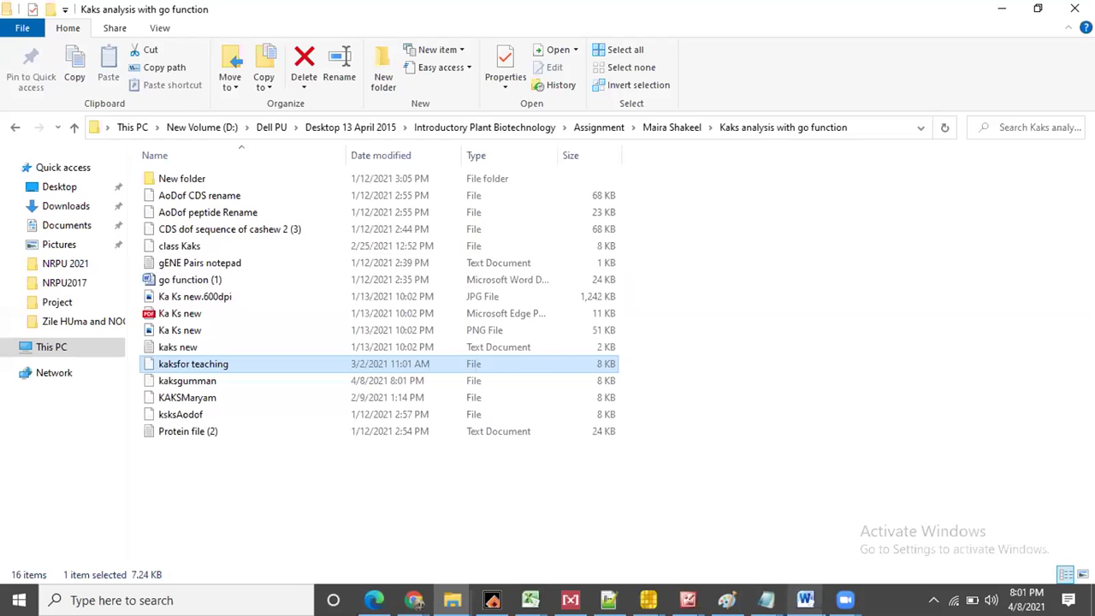
{"action": "left_click", "coordinate": [530, 599]}
{"action": "left_click", "coordinate": [92, 506]}
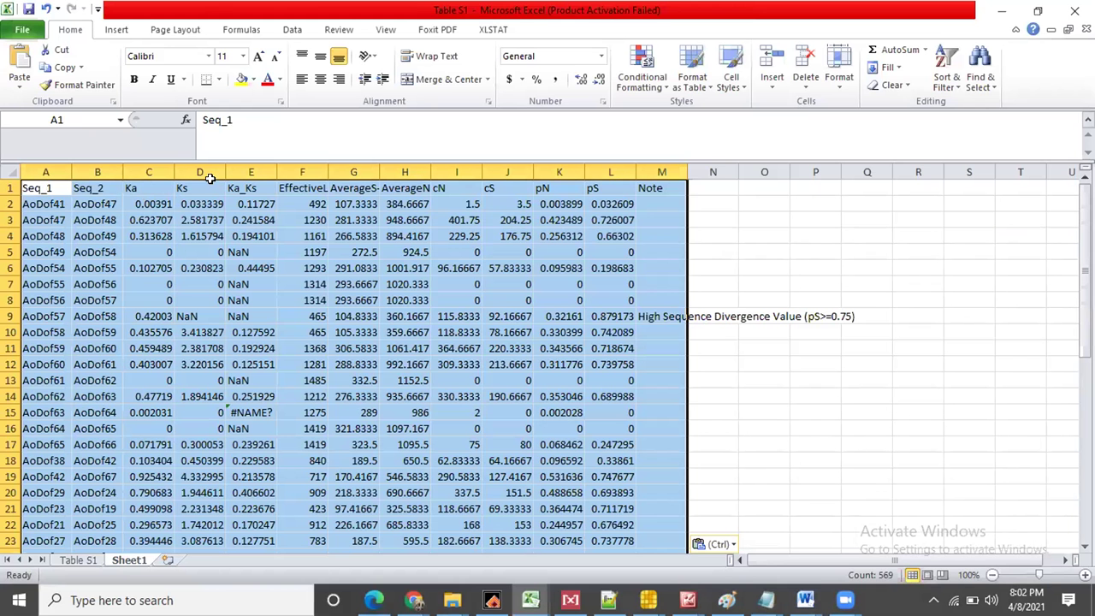
{"action": "left_click", "coordinate": [259, 189]}
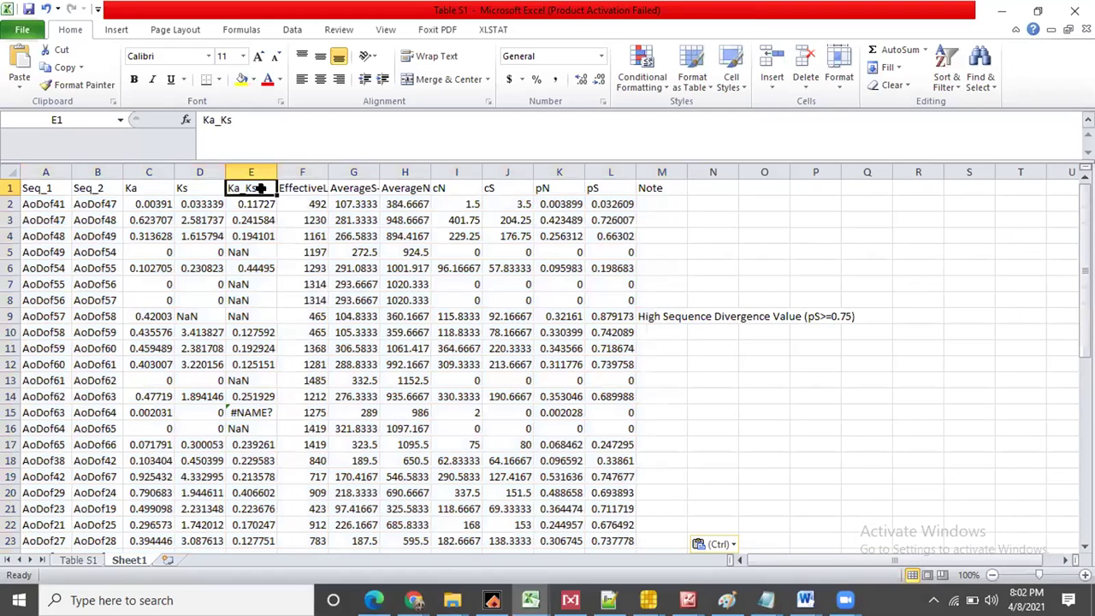
{"action": "left_click_drag", "start_coordinate": [328, 172], "coordinate": [472, 168]}
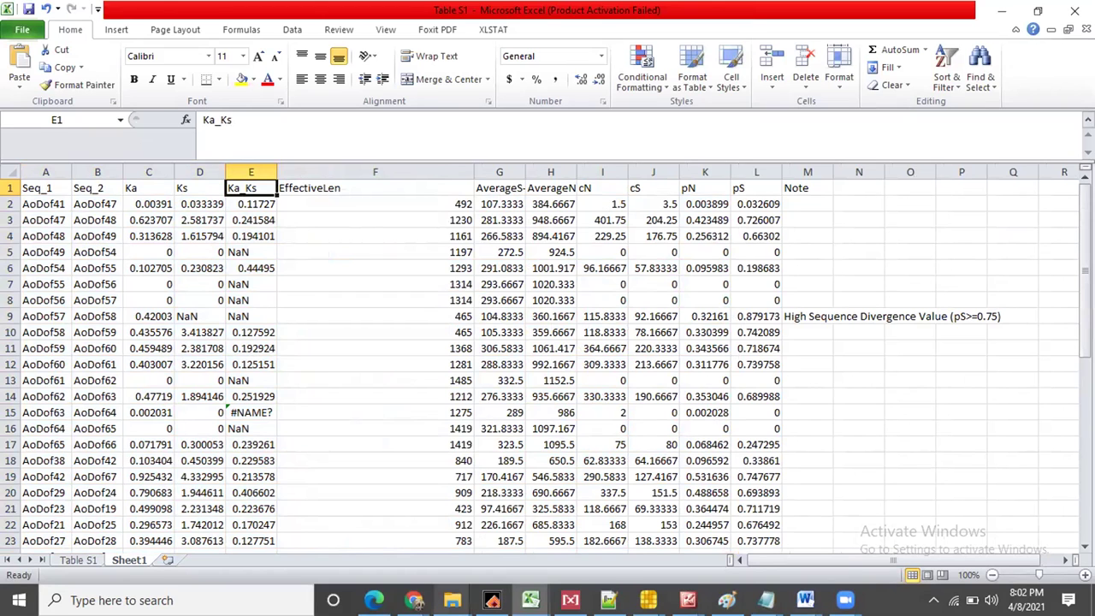
Open the Manuscript document from the submitted review folder in Word and maximize its window
{"action": "right_click", "coordinate": [452, 599]}
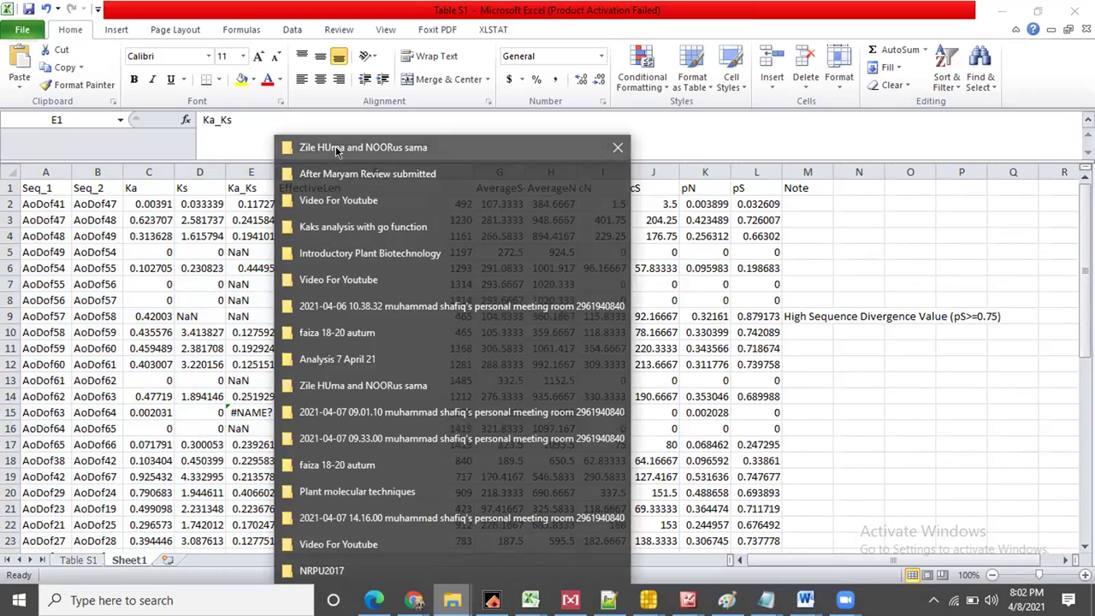
{"action": "left_click", "coordinate": [340, 175]}
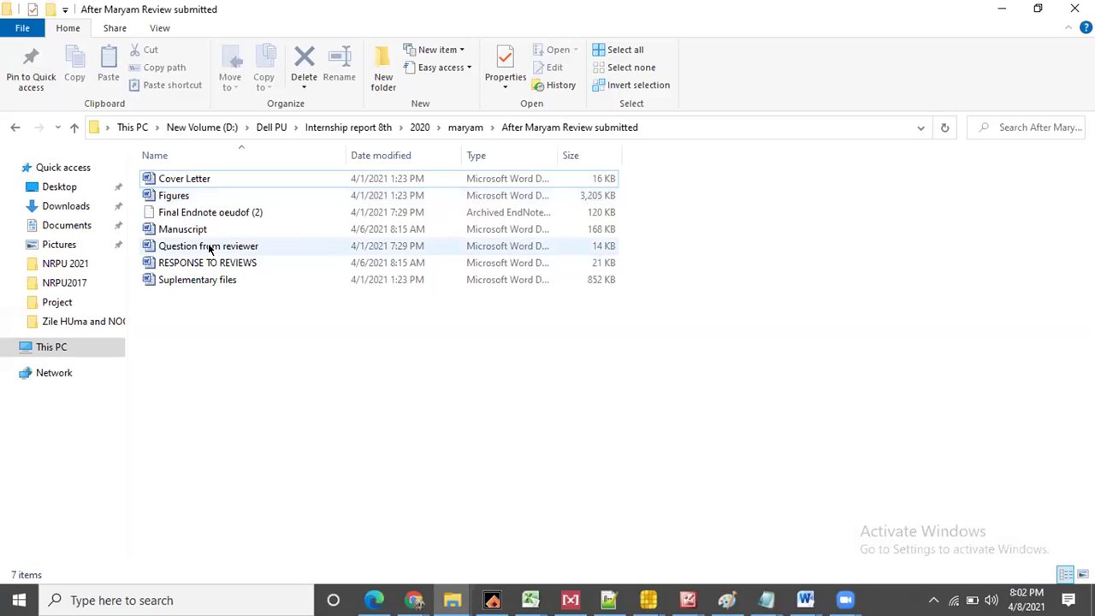
{"action": "left_click", "coordinate": [209, 231]}
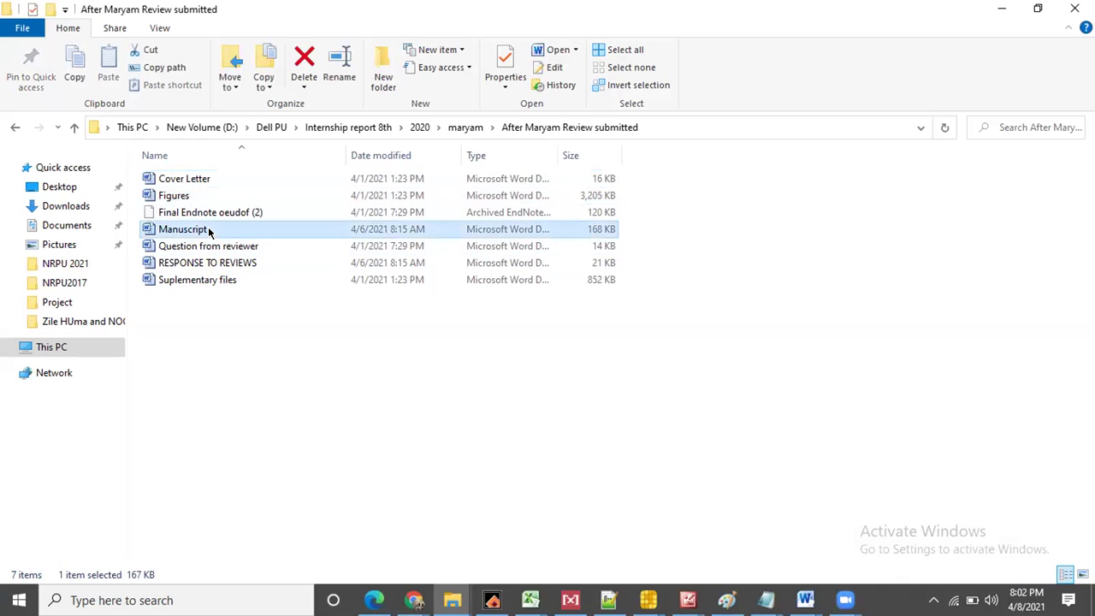
{"action": "left_click", "coordinate": [802, 597]}
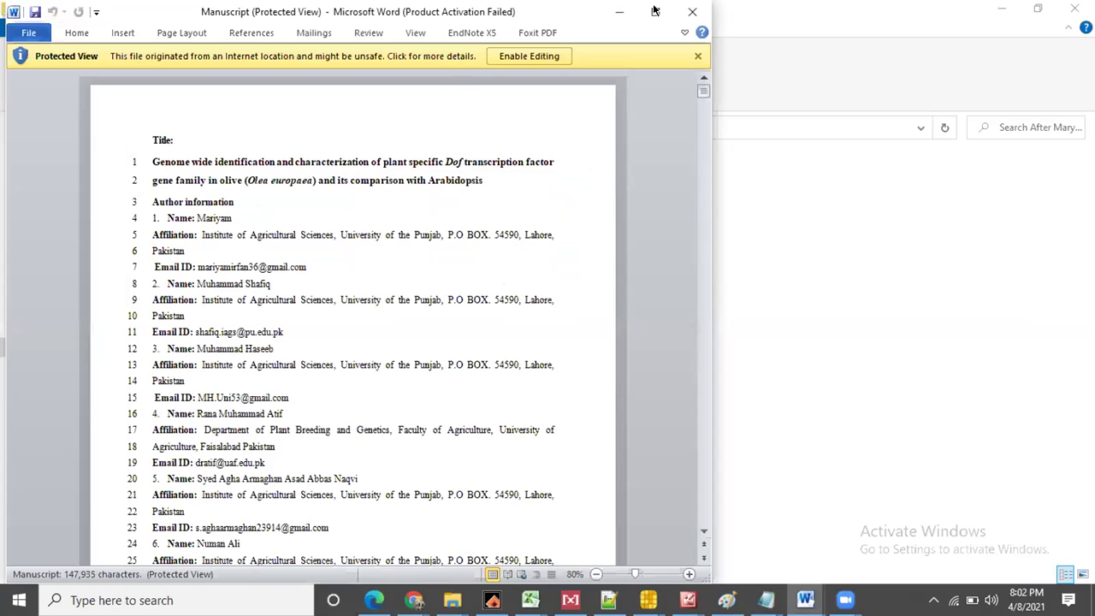
{"action": "left_click", "coordinate": [656, 12]}
Find and read the Gene Duplication and Synteny Analysis section of the manuscript, closing the document when finished
{"action": "left_click_drag", "start_coordinate": [1087, 86], "coordinate": [1087, 202]}
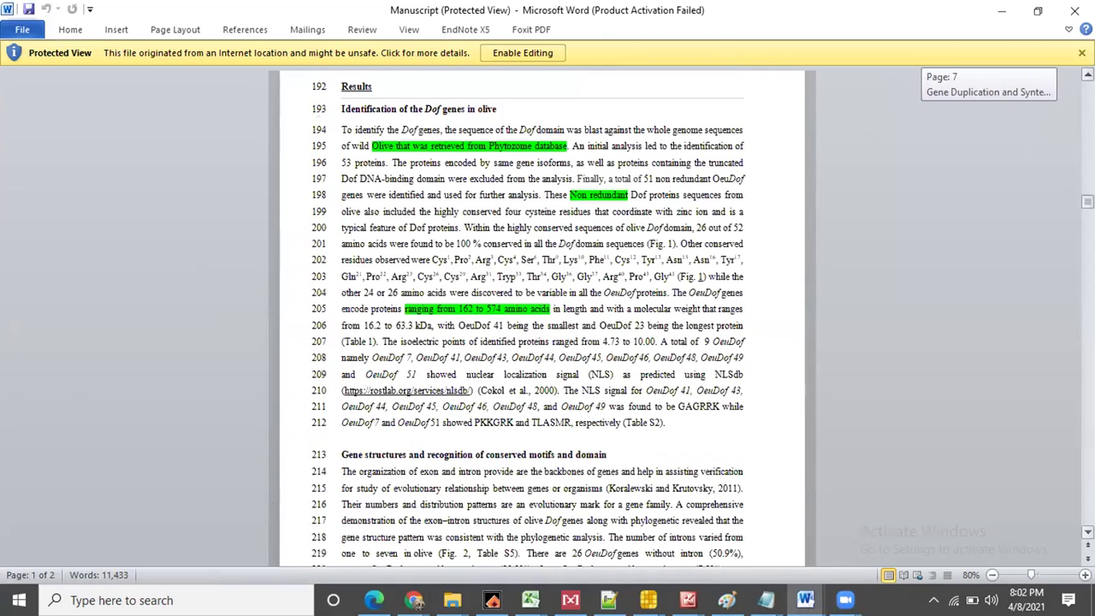
{"action": "mouse_move", "coordinate": [1087, 202]}
{"action": "left_mouse_down"}
{"action": "mouse_move", "coordinate": [1087, 160]}
{"action": "mouse_move", "coordinate": [1088, 183]}
{"action": "left_mouse_up"}
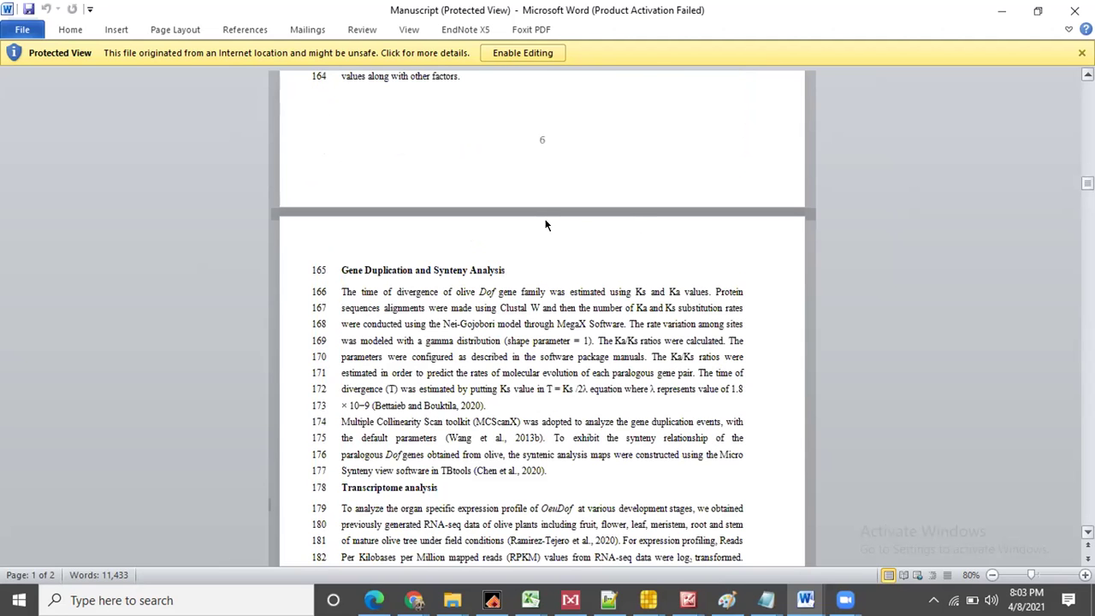
{"action": "left_click", "coordinate": [479, 293]}
{"action": "left_click", "coordinate": [1074, 11]}
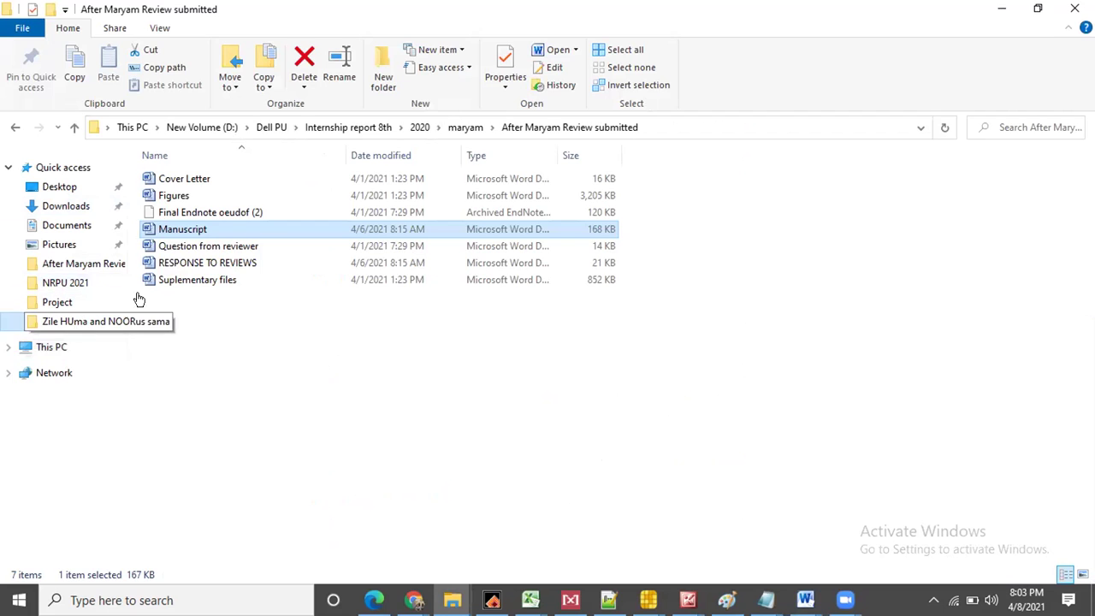
Browse to the students' EIL cucumber folder inside Project 21 of the Introductory Plant Biotechnology folder
{"action": "left_click", "coordinate": [76, 325]}
{"action": "left_click", "coordinate": [438, 128]}
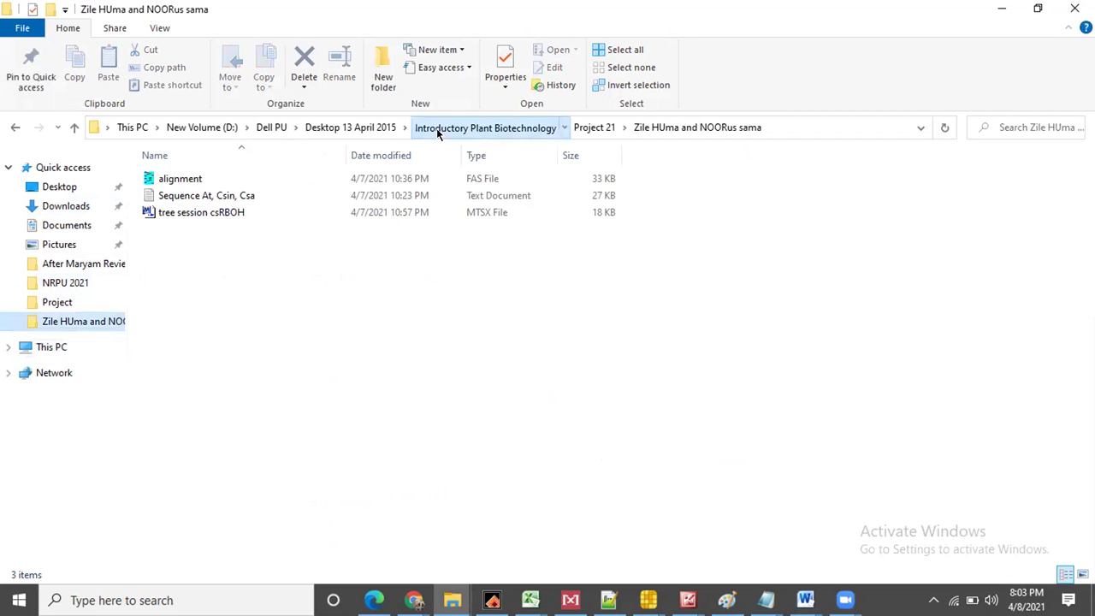
{"action": "left_click", "coordinate": [187, 196]}
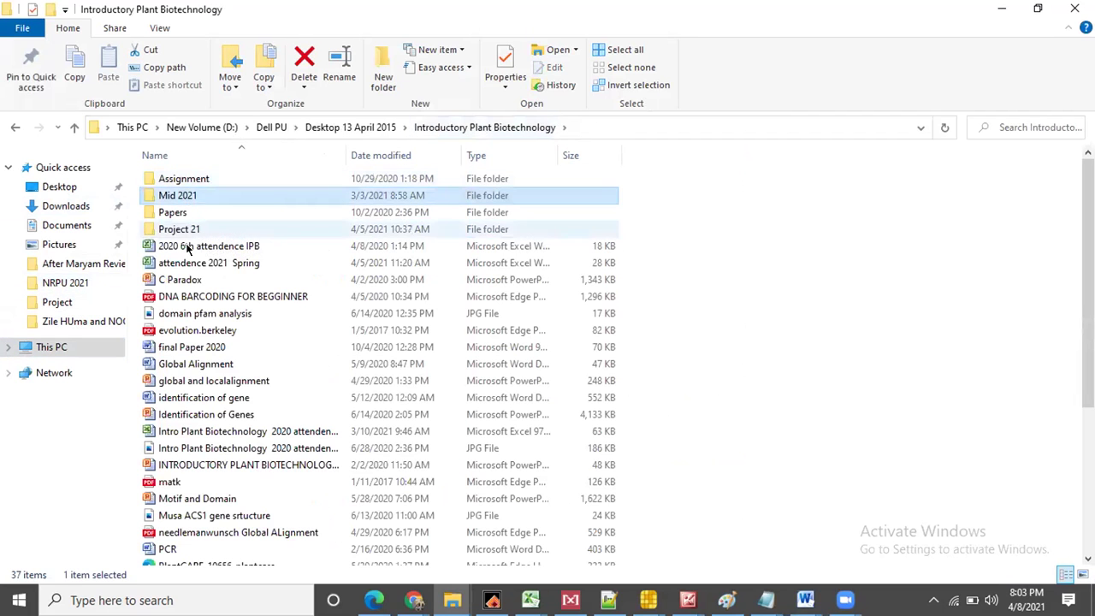
{"action": "double_click", "coordinate": [195, 228]}
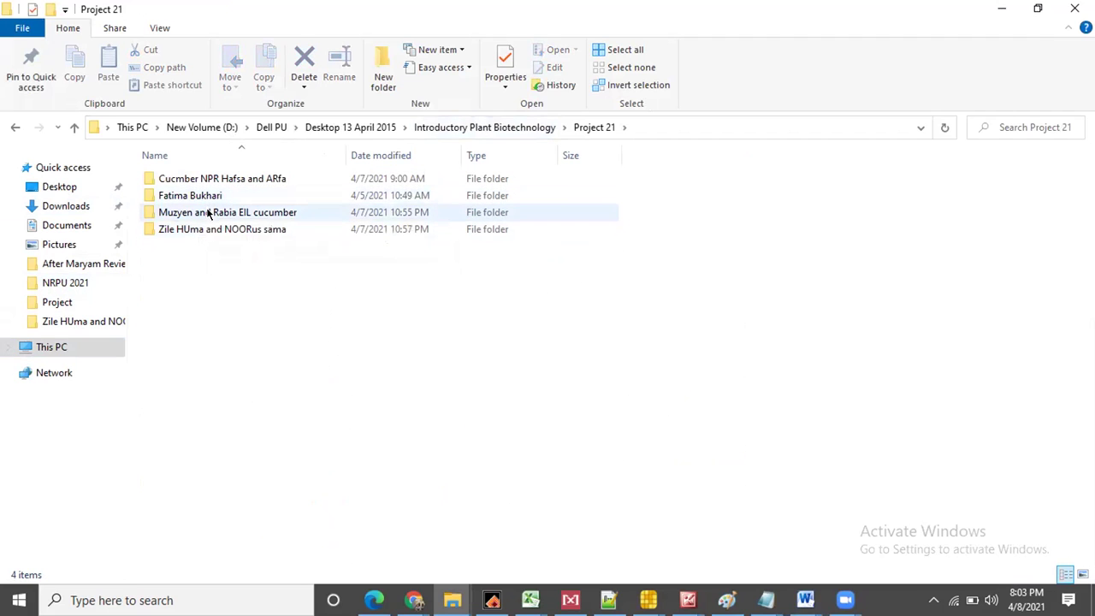
{"action": "double_click", "coordinate": [208, 214]}
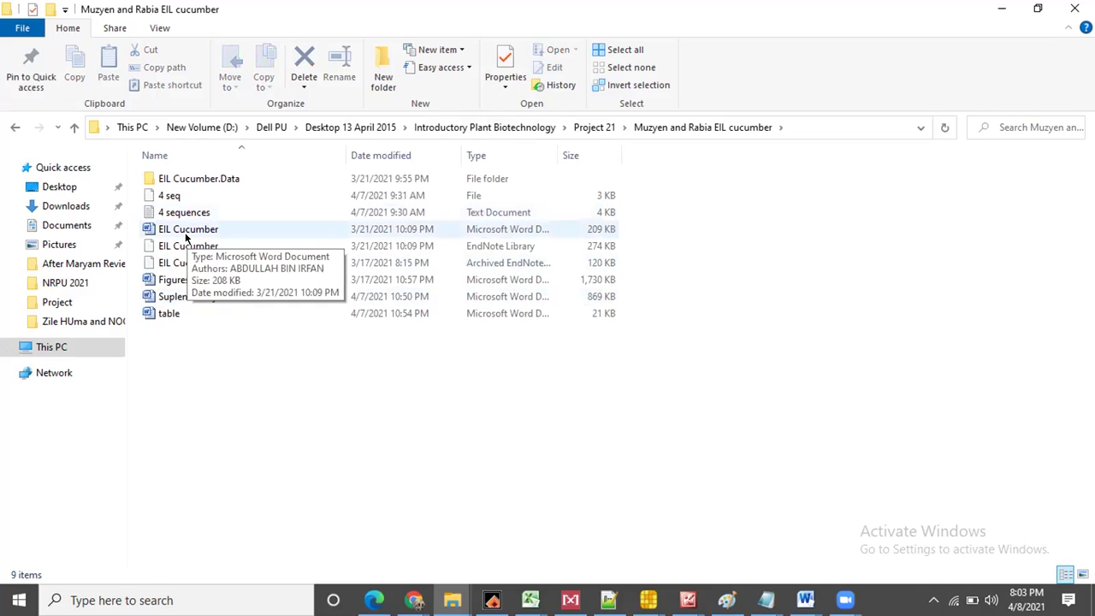
Open the EIL Cucumber document in Word, skim it as far as the Discussion section, and close it
{"action": "left_click", "coordinate": [186, 234]}
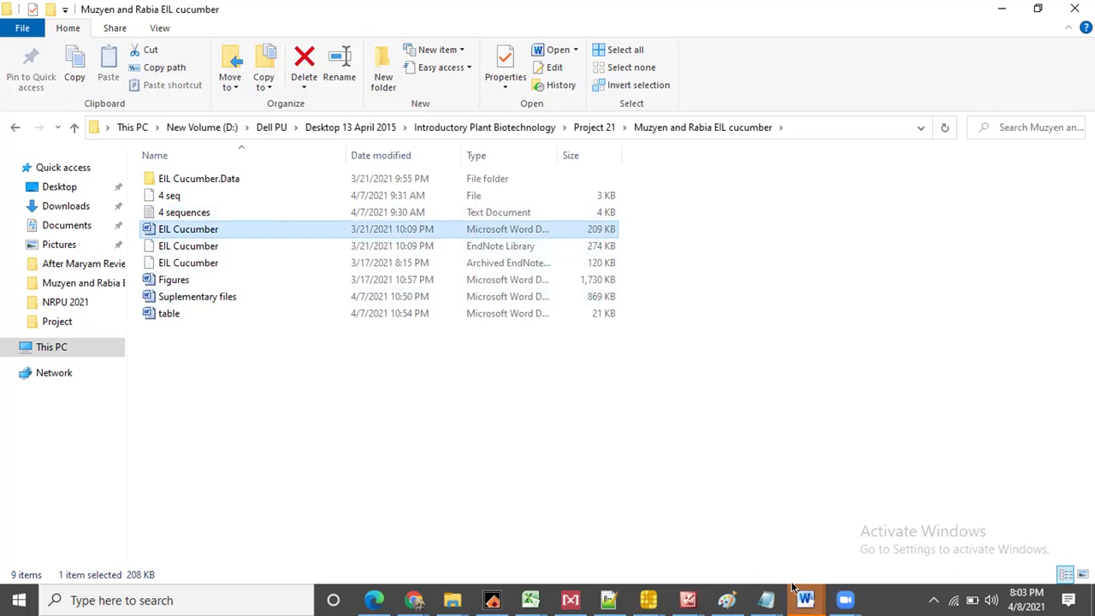
{"action": "mouse_move", "coordinate": [804, 600]}
{"action": "left_click", "coordinate": [710, 569]}
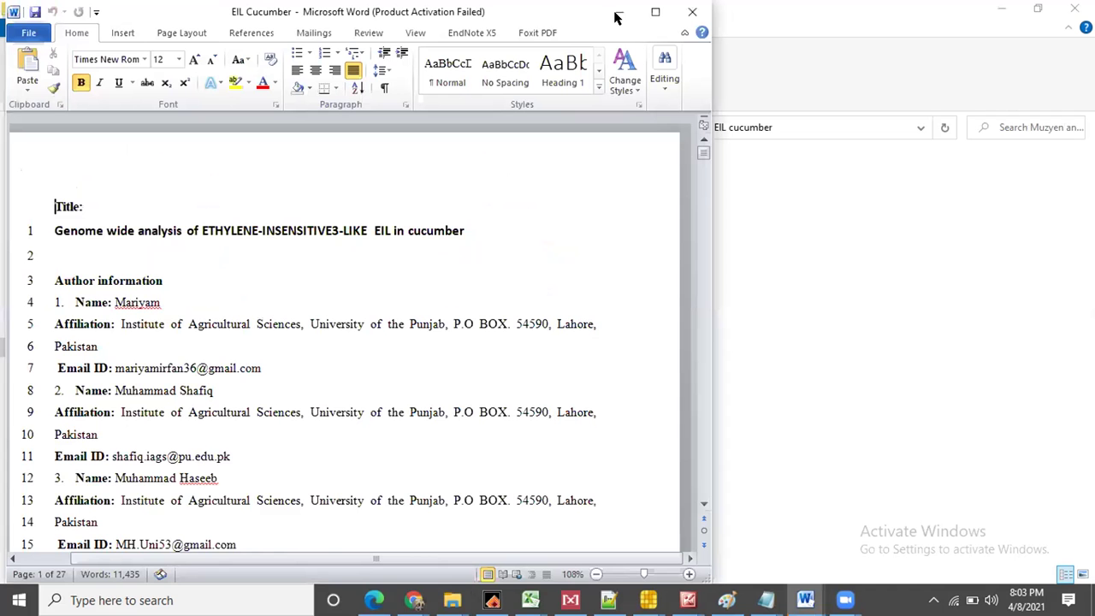
{"action": "left_click", "coordinate": [656, 12]}
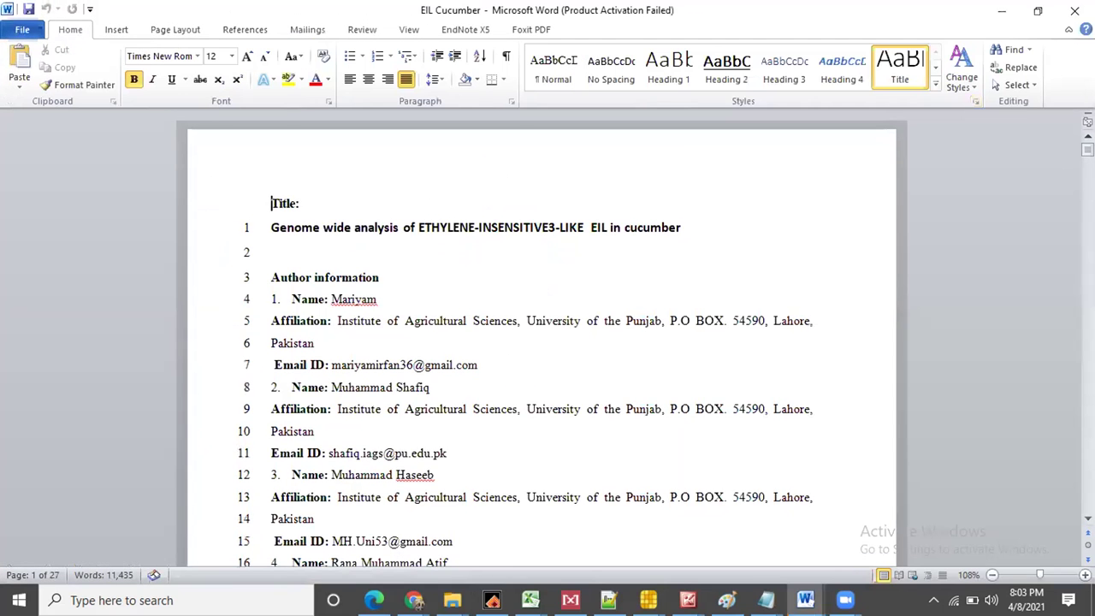
{"action": "left_click_drag", "start_coordinate": [1087, 149], "coordinate": [1087, 363]}
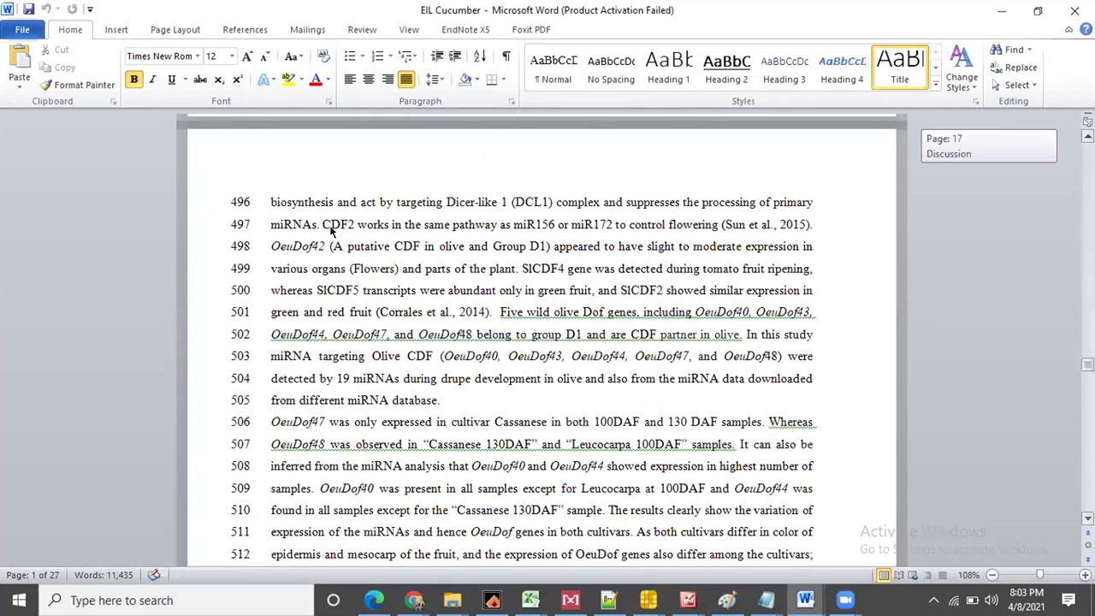
{"action": "left_click", "coordinate": [1075, 9]}
Browse to the revised paper folder within the student's cashew project folder under Introductory Plant Biotechnology, Assignment
{"action": "left_click", "coordinate": [69, 134]}
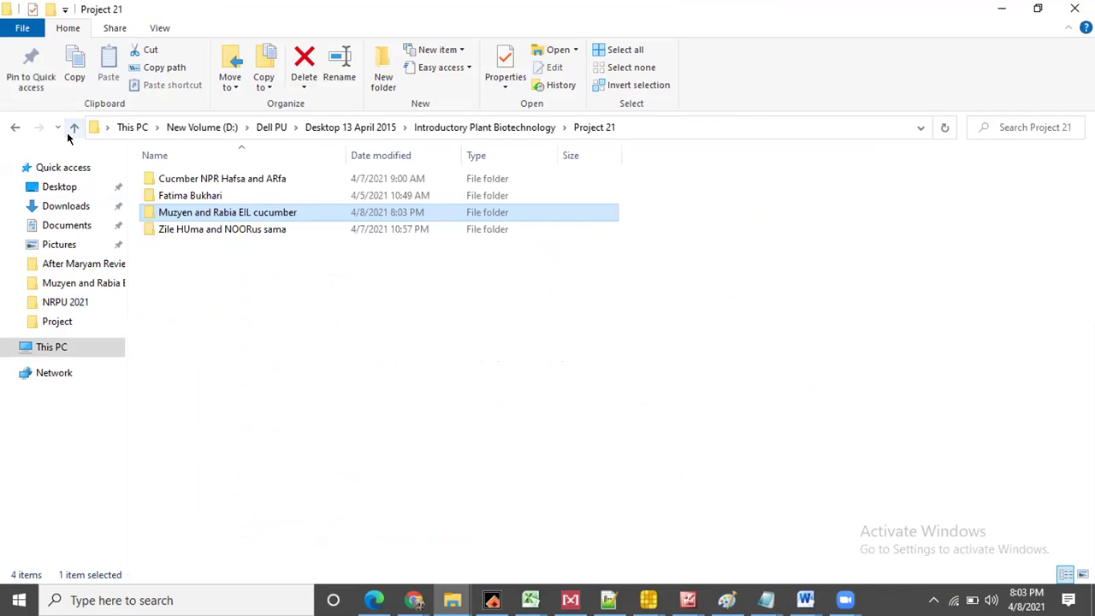
{"action": "left_click", "coordinate": [68, 134]}
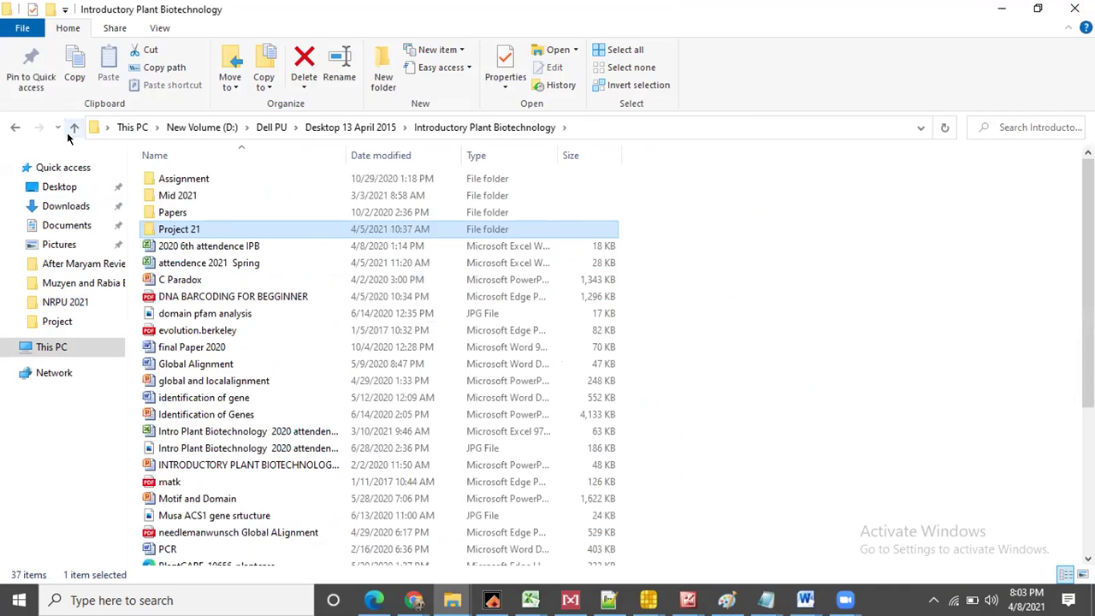
{"action": "double_click", "coordinate": [205, 181]}
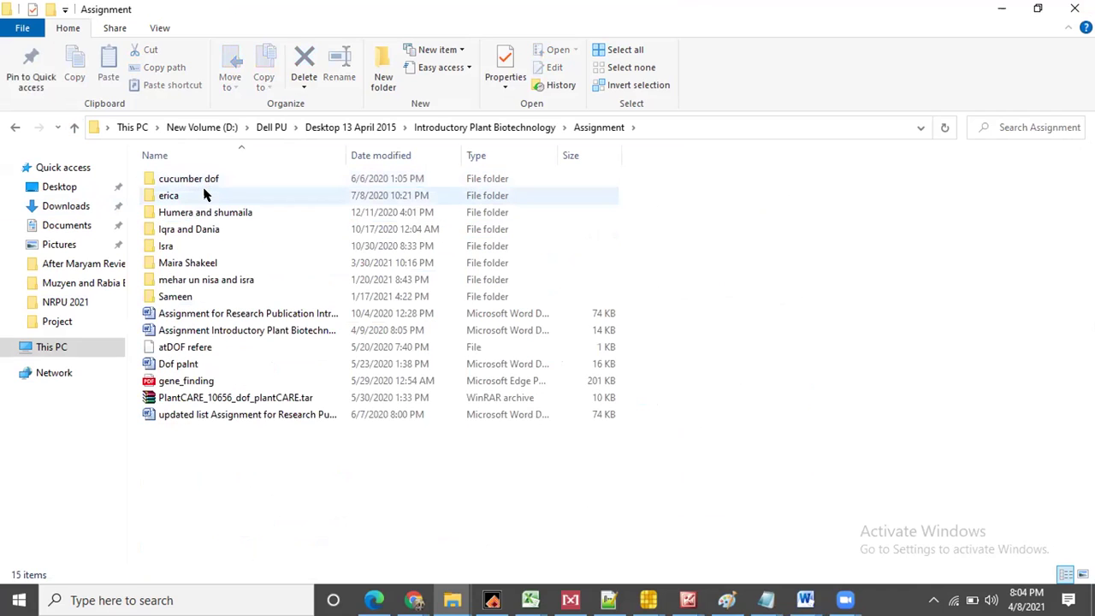
{"action": "double_click", "coordinate": [212, 177]}
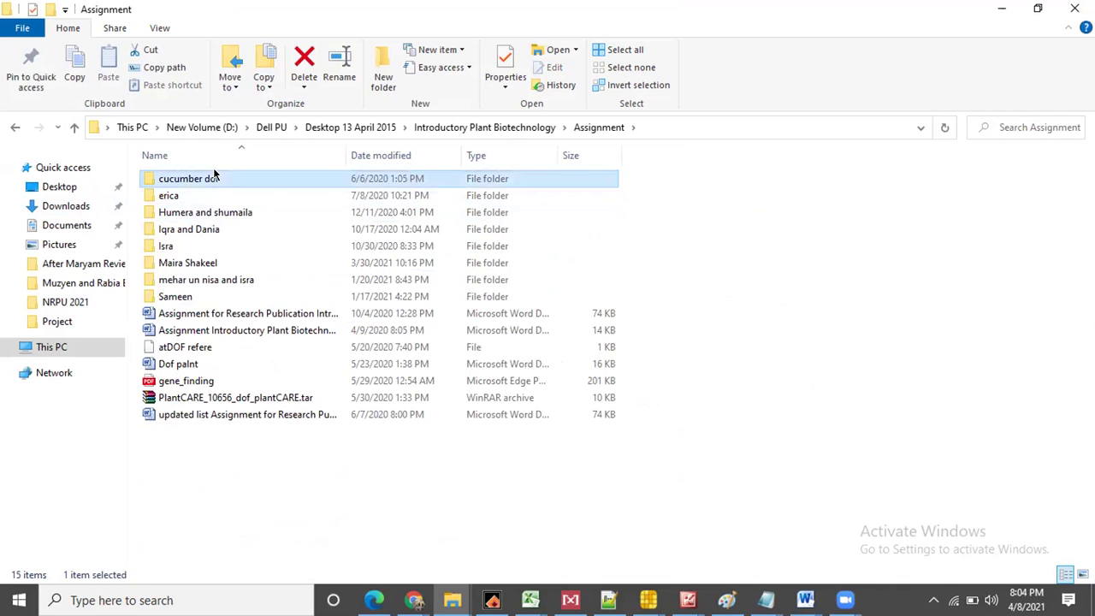
{"action": "key", "text": "BackSpace"}
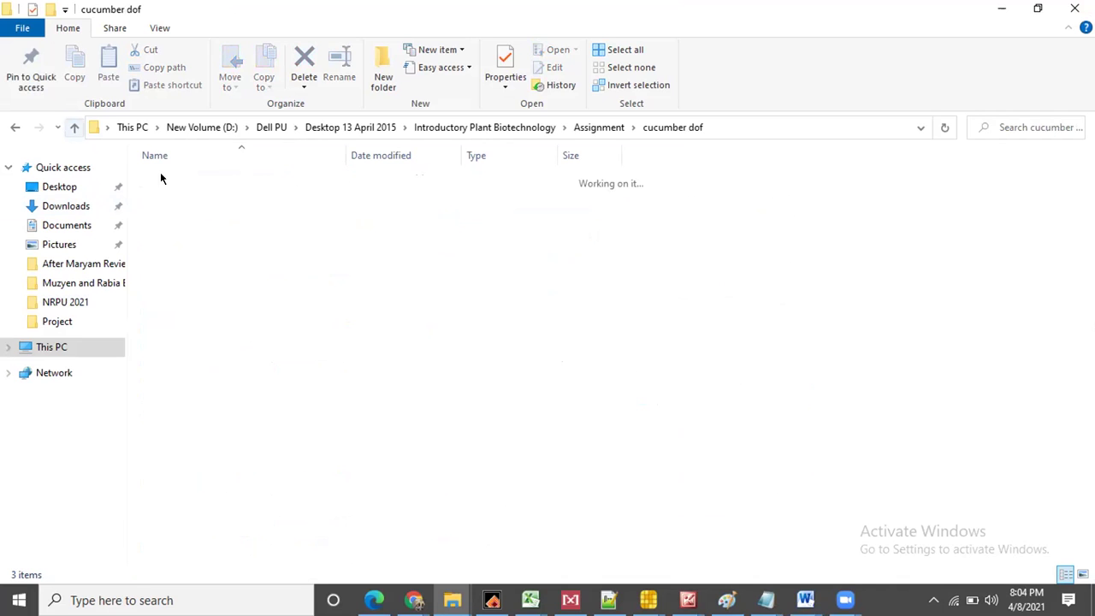
{"action": "double_click", "coordinate": [206, 267]}
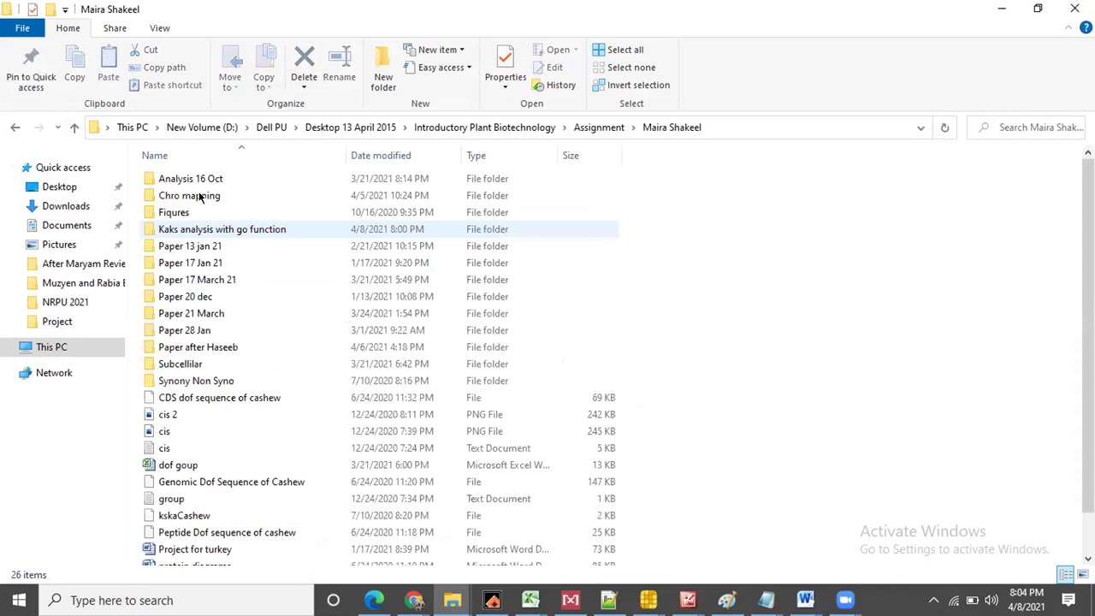
{"action": "double_click", "coordinate": [206, 351]}
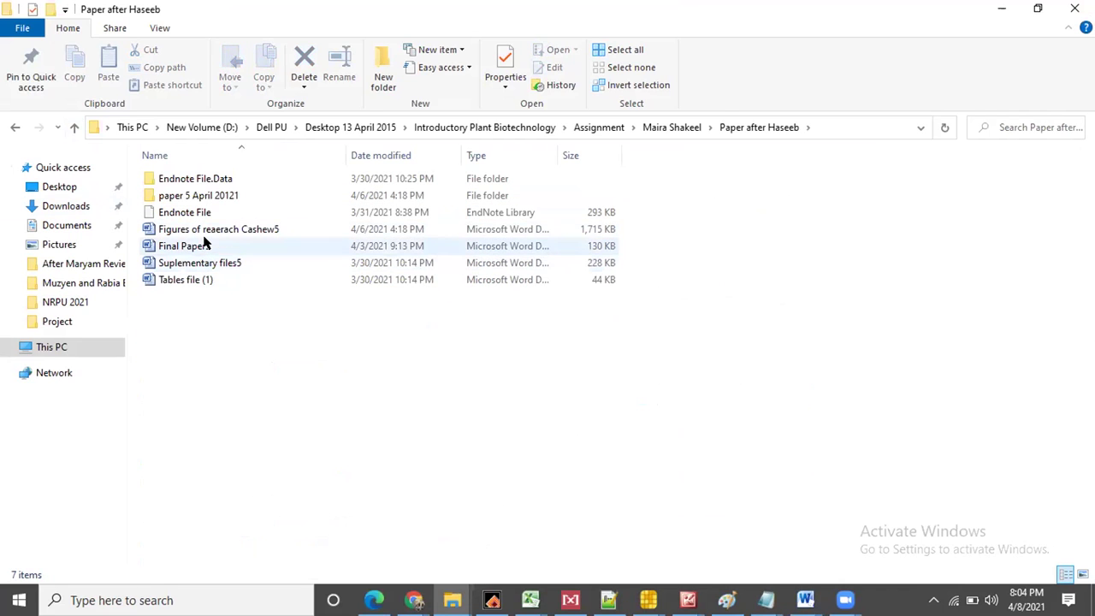
Open Final Paper5 in Word and locate its section on gene duplication and calculation of Ka and Ks substitution rates
{"action": "left_click", "coordinate": [204, 245]}
{"action": "double_click", "coordinate": [205, 245]}
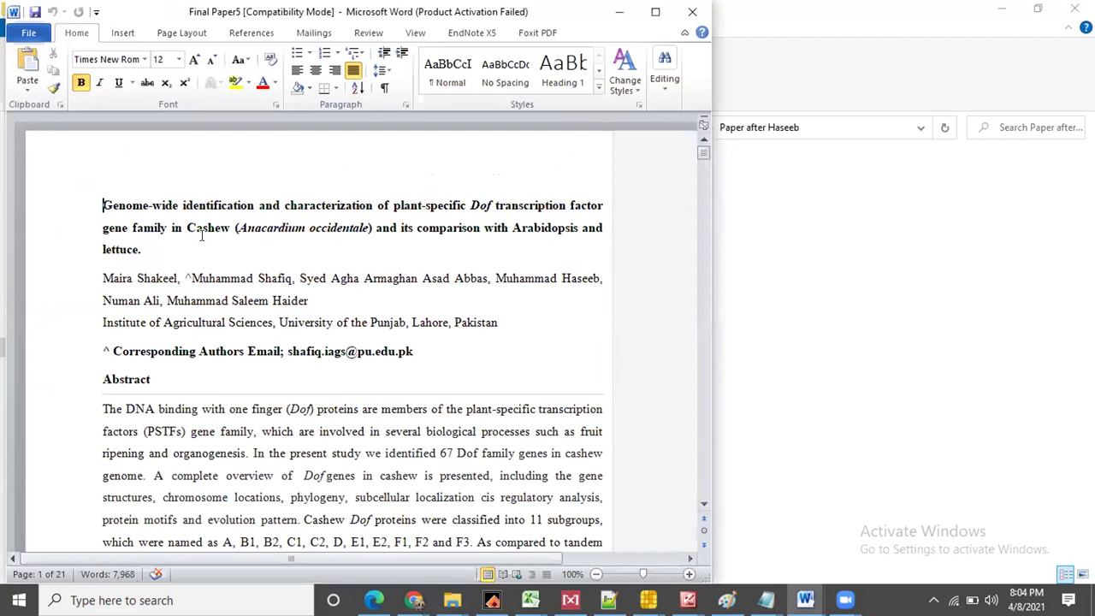
{"action": "left_click", "coordinate": [655, 11]}
{"action": "left_click_drag", "start_coordinate": [1088, 150], "coordinate": [1087, 200]}
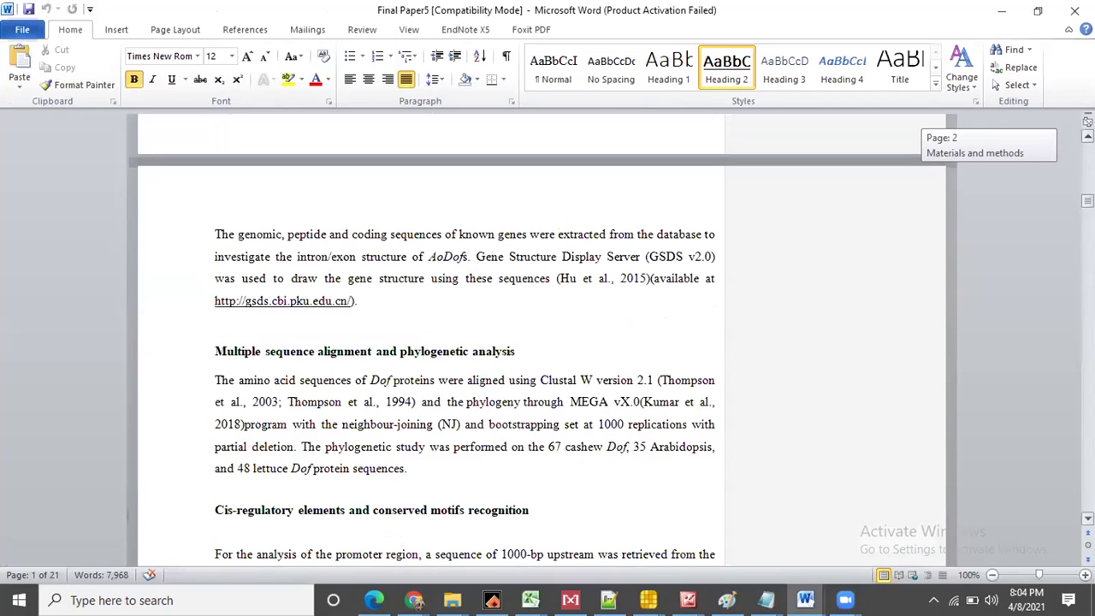
{"action": "left_click_drag", "start_coordinate": [1087, 200], "coordinate": [1087, 215]}
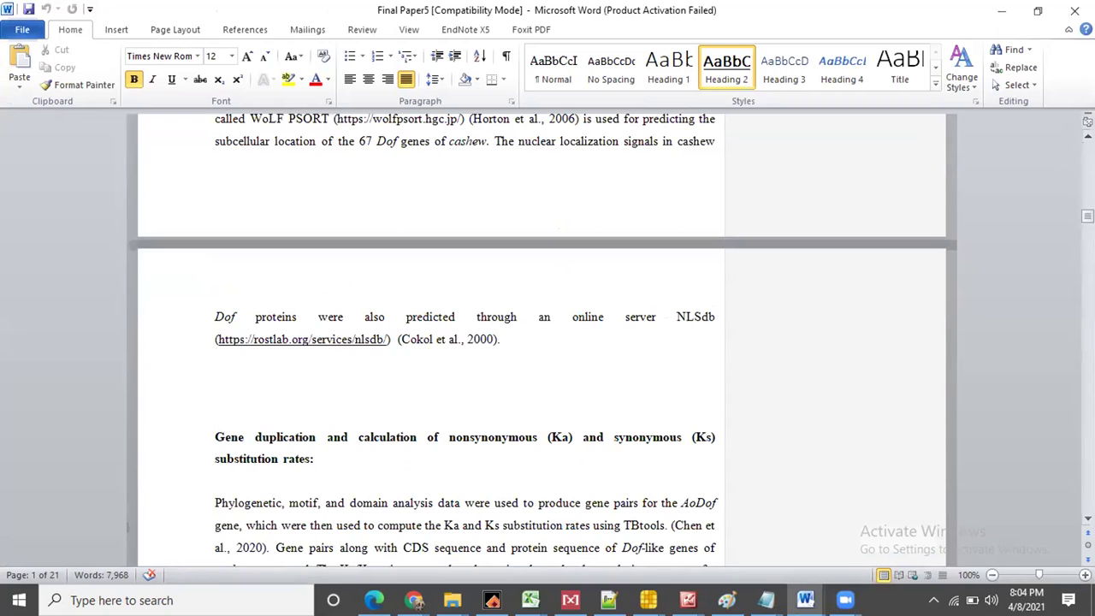
{"action": "scroll", "coordinate": [411, 306], "scroll_direction": "down", "scroll_amount": 4}
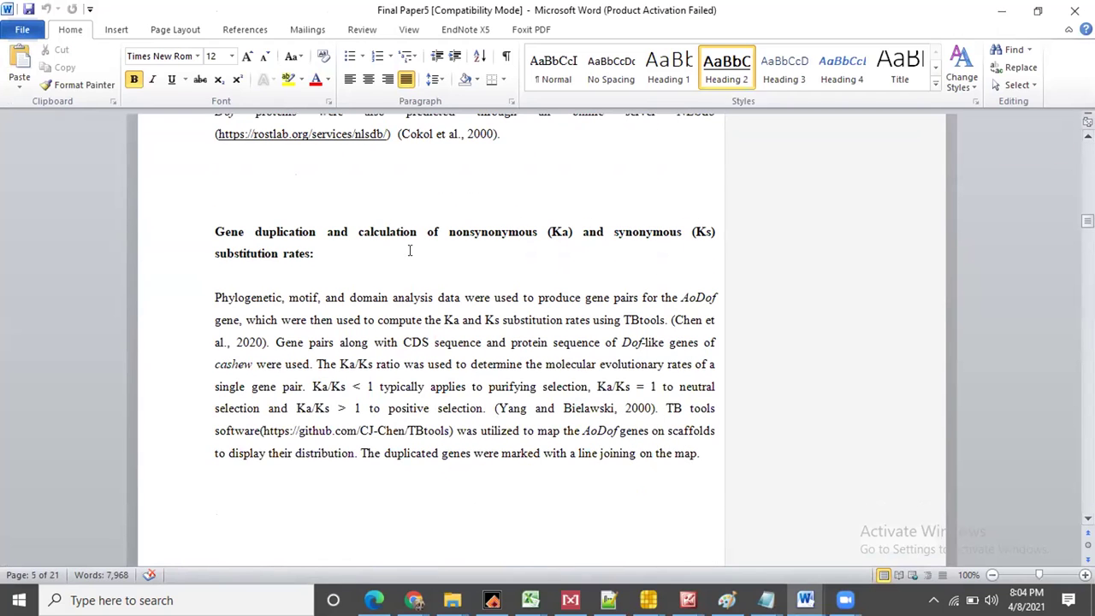
Read the Ka/Ks methods paragraph, marking the word CDS and following the purifying, neutral and positive selection criteria
{"action": "left_click", "coordinate": [258, 224]}
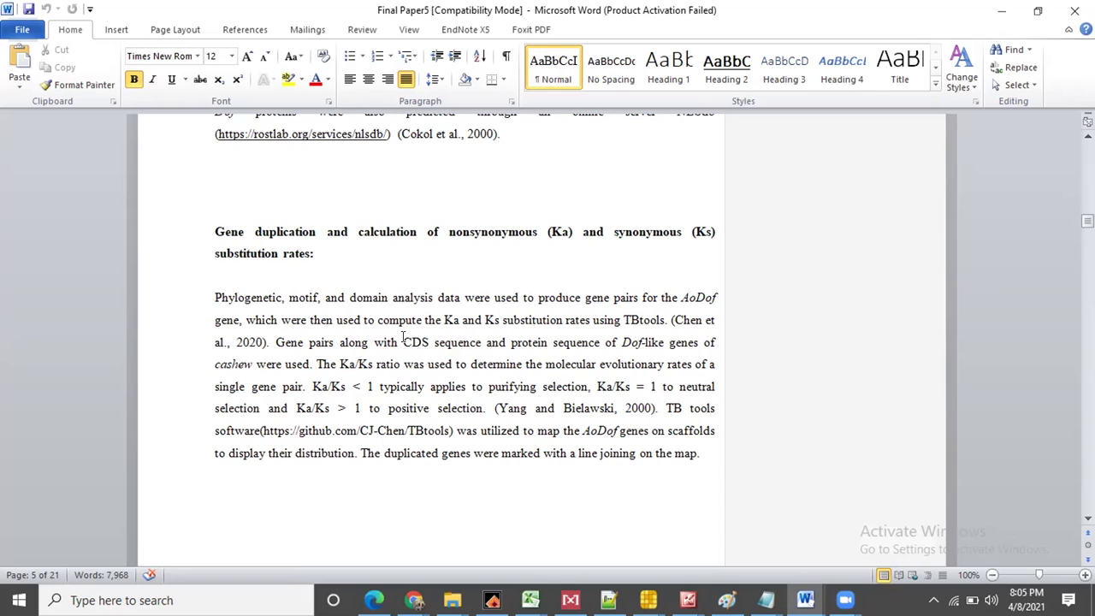
{"action": "left_click_drag", "start_coordinate": [402, 340], "coordinate": [432, 341]}
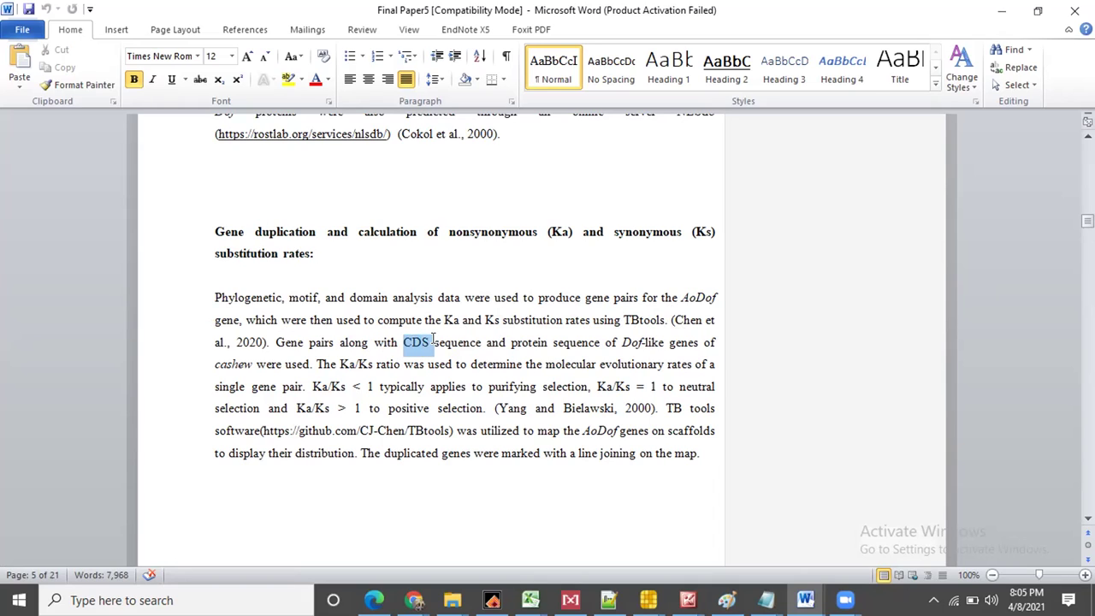
{"action": "left_click", "coordinate": [445, 341]}
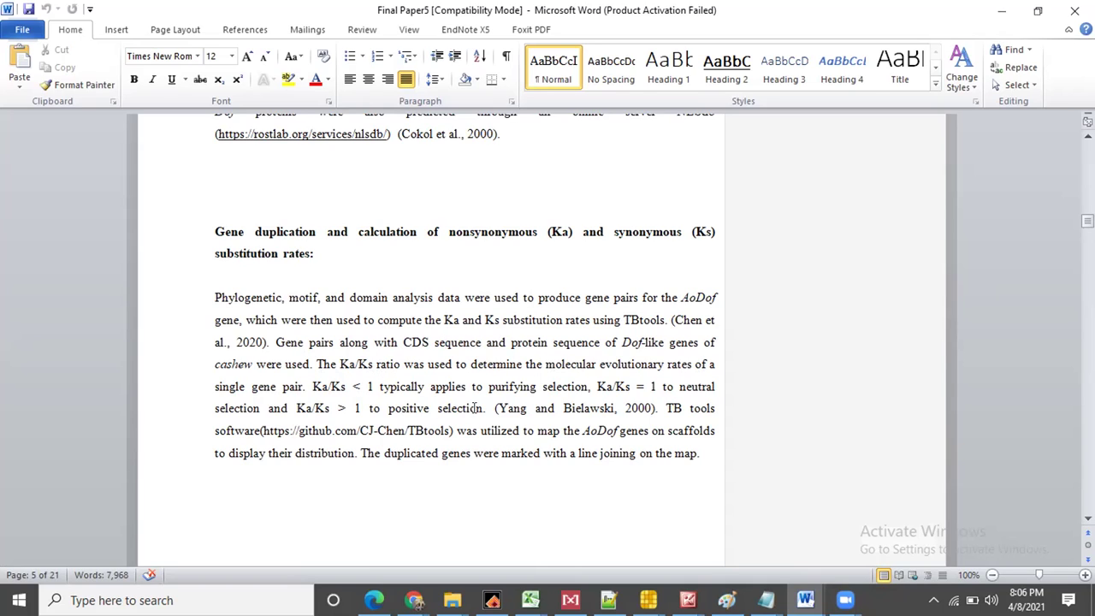
{"action": "left_click", "coordinate": [524, 385]}
{"action": "left_click", "coordinate": [718, 381]}
Skim Final Paper5 from the Ka/Ks methods paragraph through Results and Discussions as far as the Discussion heading
{"action": "key", "text": "Down"}
{"action": "key", "text": "Down"}
{"action": "key", "text": "Down"}
{"action": "key", "text": "Down"}
{"action": "key", "text": "Down"}
{"action": "key", "text": "Down"}
{"action": "key", "text": "Down"}
{"action": "key", "text": "Down"}
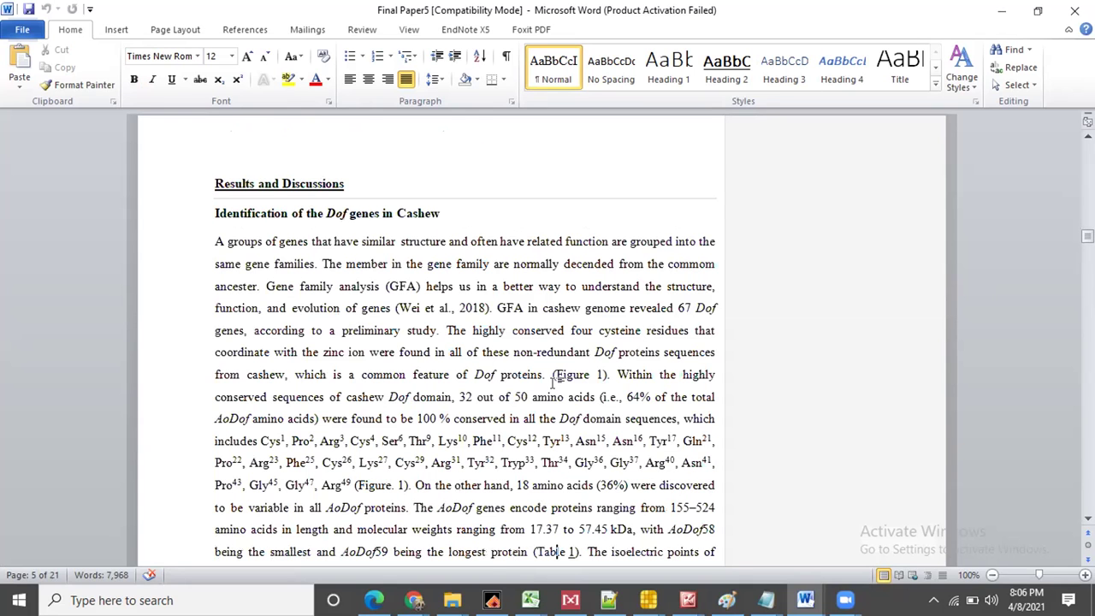
{"action": "key", "text": "Page_Down"}
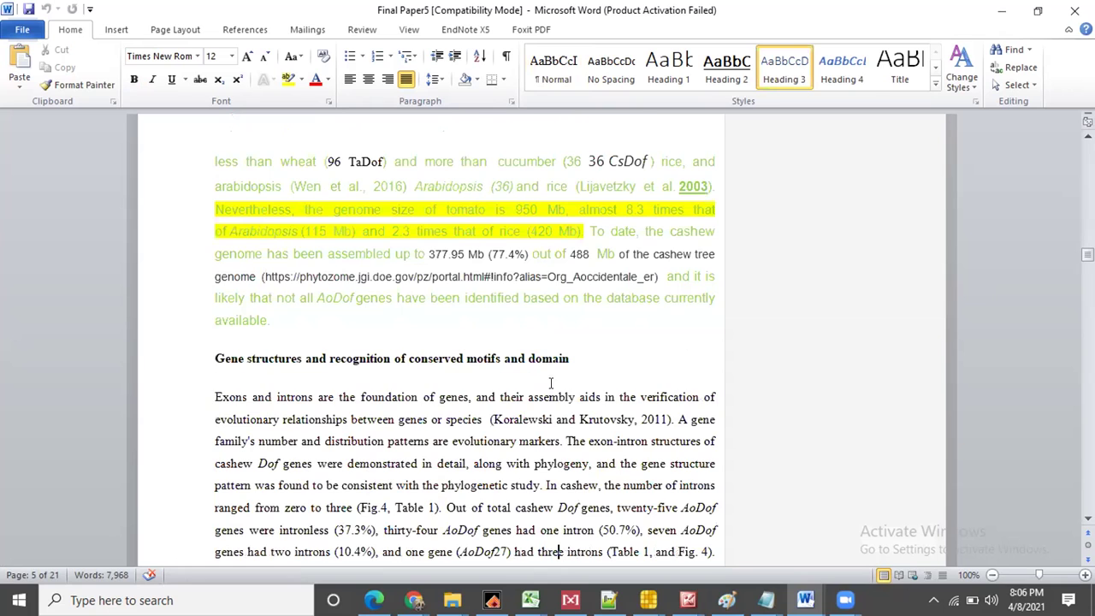
{"action": "key", "text": "Page_Down"}
{"action": "key", "text": "Page_Down"}
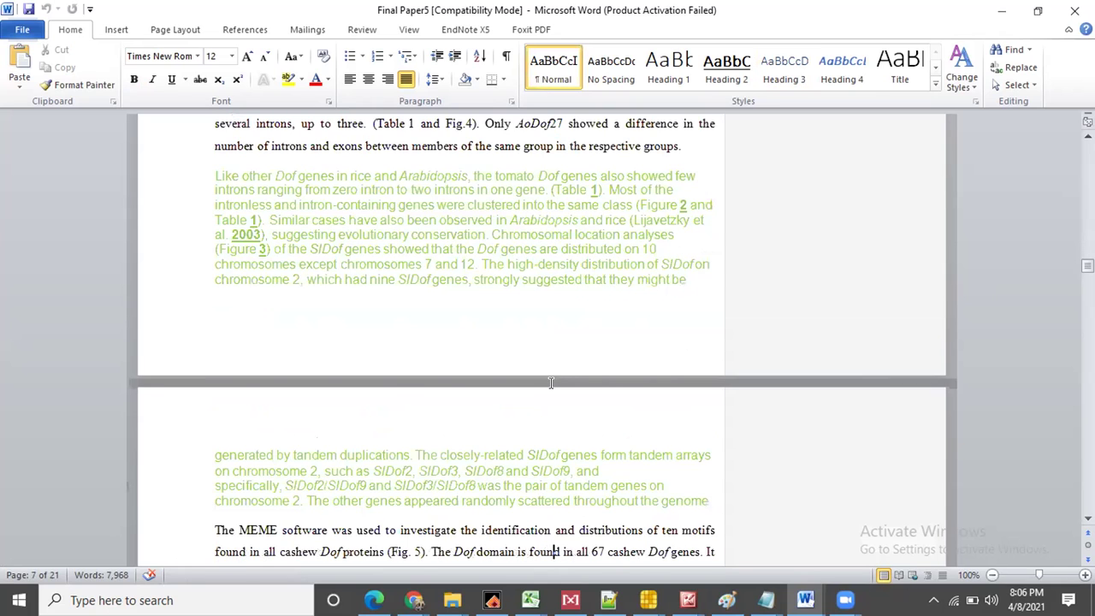
{"action": "key", "text": "Page_Down"}
{"action": "key", "text": "Page_Down"}
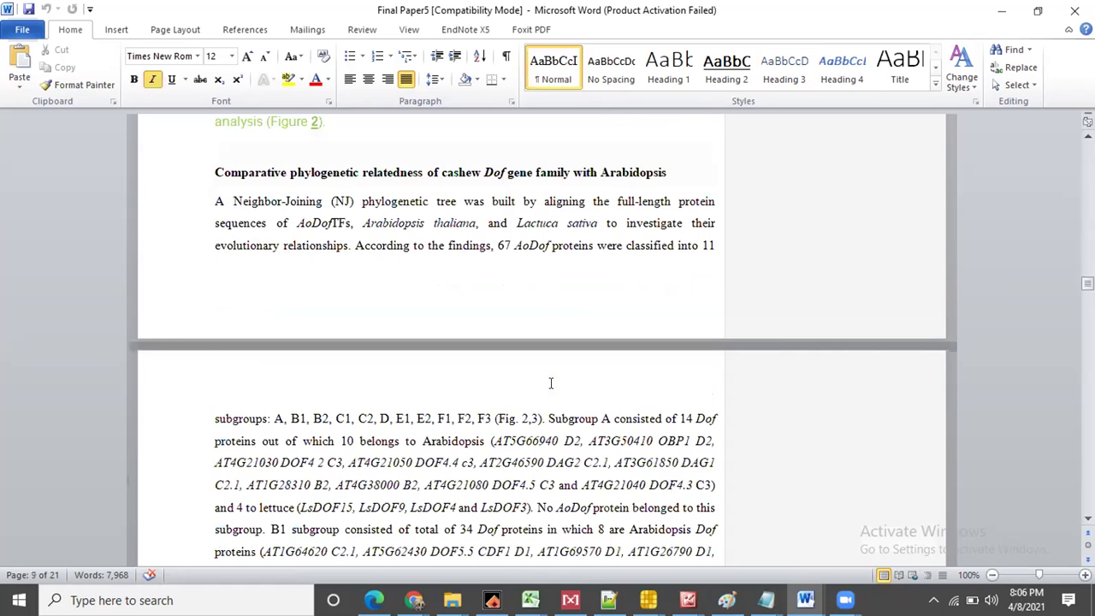
{"action": "key", "text": "Page_Down"}
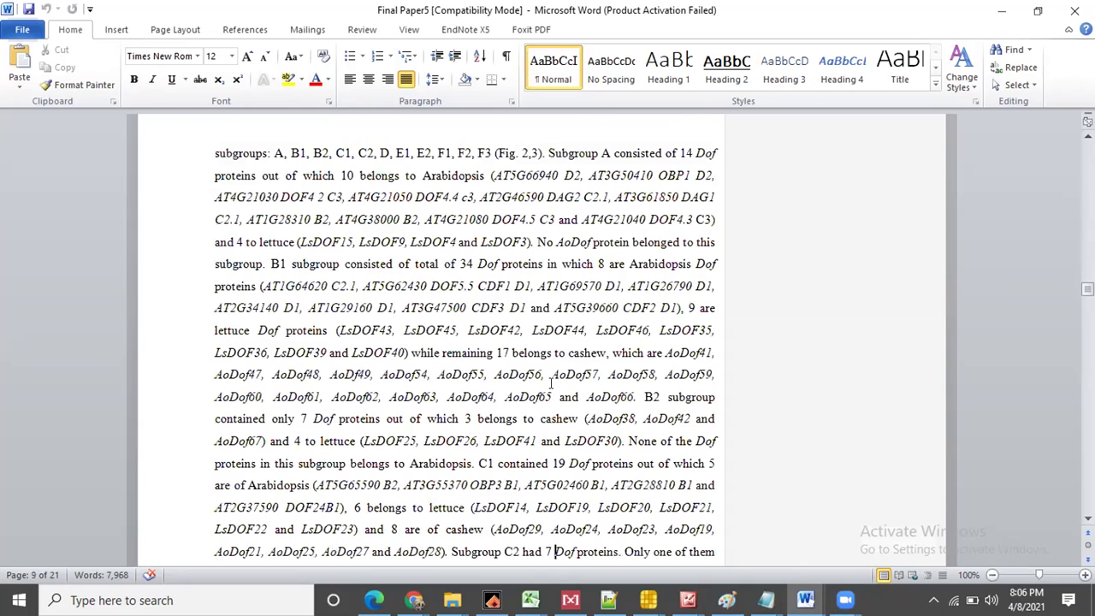
{"action": "key", "text": "Page_Down"}
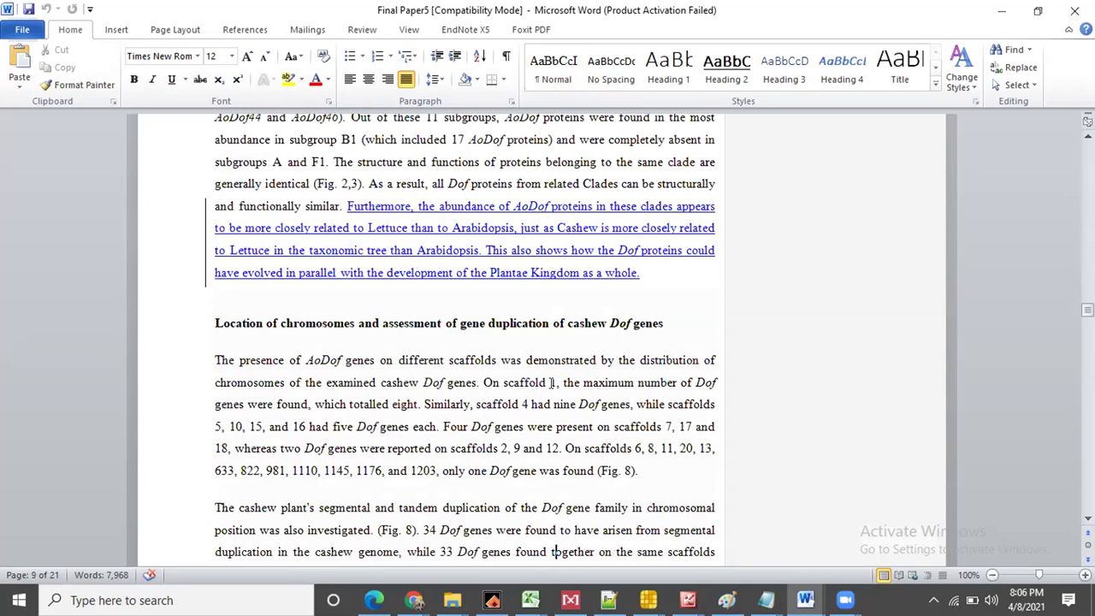
{"action": "key", "text": "Page_Down"}
{"action": "key", "text": "Page_Down"}
{"action": "key", "text": "Page_Down"}
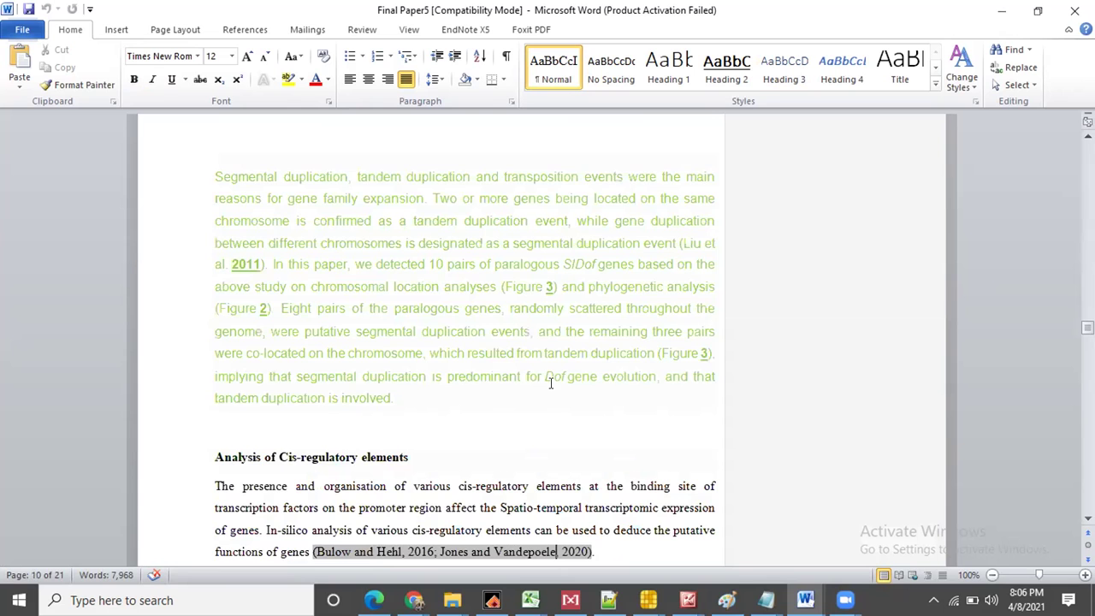
{"action": "key", "text": "Page_Down"}
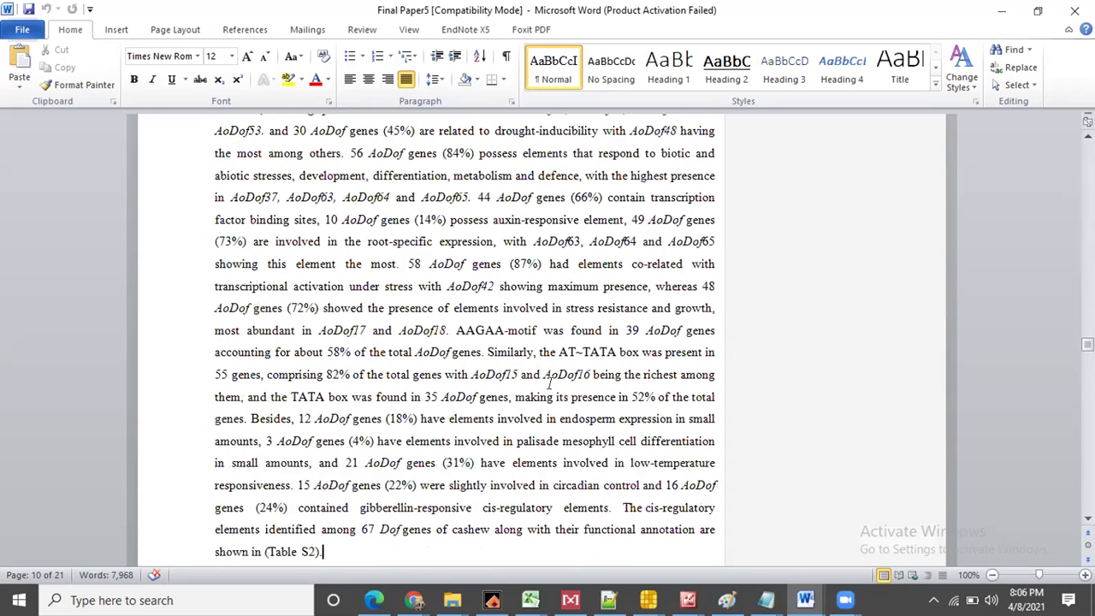
{"action": "key", "text": "Page_Down"}
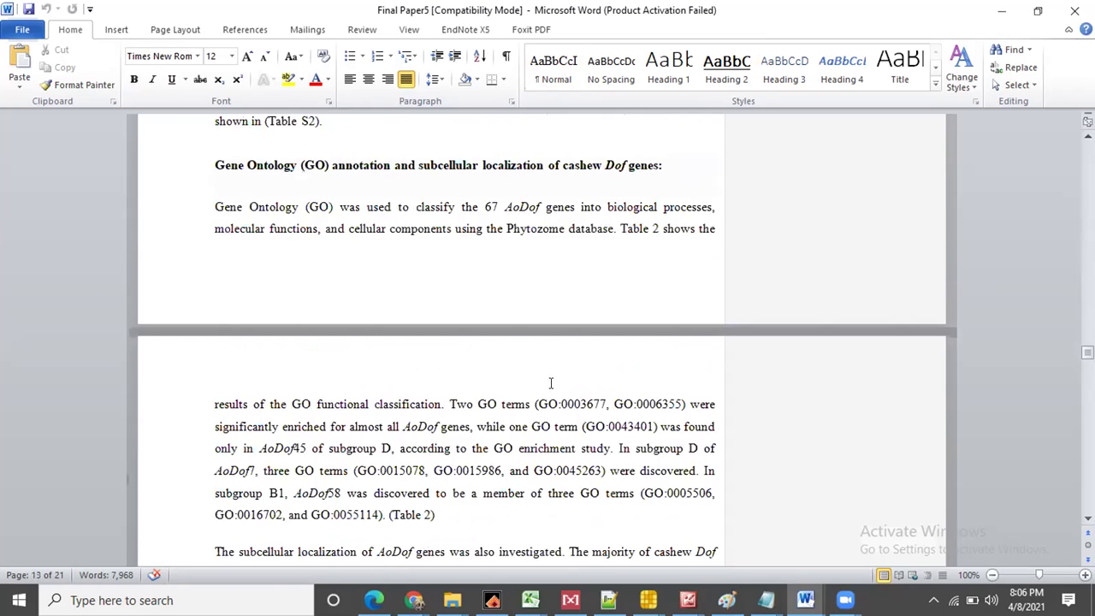
{"action": "key", "text": "Page_Down"}
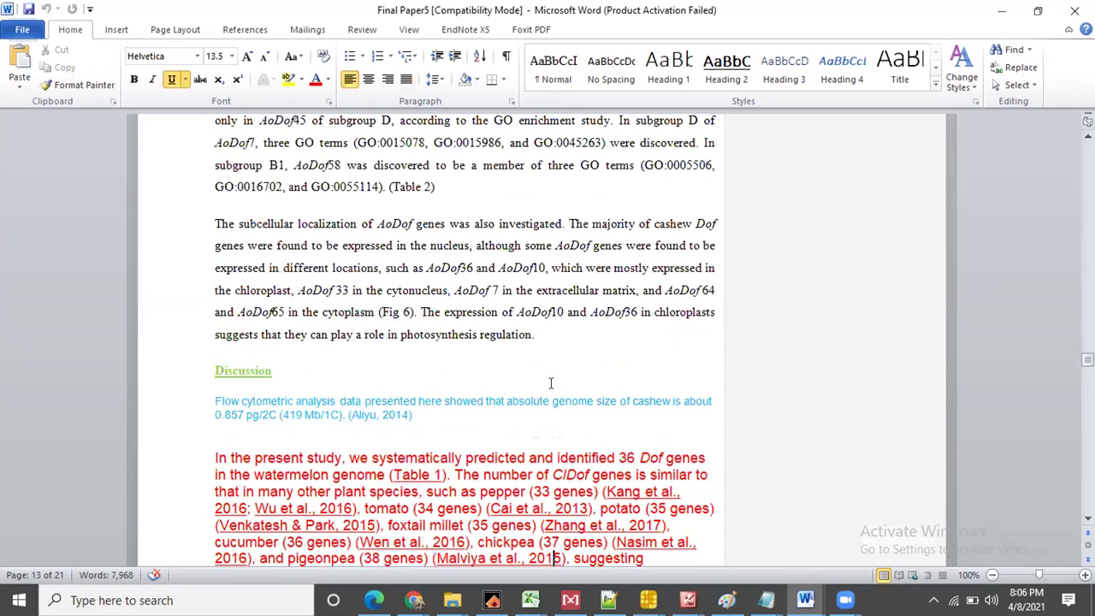
Look back from the Discussion heading to the segmental and tandem duplication paragraph, checking the sections between for Ka/Ks results
{"action": "key", "text": "Up"}
{"action": "key", "text": "Up"}
{"action": "key", "text": "Up"}
{"action": "key", "text": "Up"}
{"action": "key", "text": "Up"}
{"action": "key", "text": "Up"}
{"action": "key", "text": "Up"}
{"action": "key", "text": "Up"}
{"action": "key", "text": "Up"}
{"action": "key", "text": "Up"}
{"action": "key", "text": "Up"}
{"action": "key", "text": "Up"}
{"action": "key", "text": "Up"}
{"action": "key", "text": "Up"}
{"action": "key", "text": "Up"}
{"action": "key", "text": "Up"}
{"action": "key", "text": "Up"}
{"action": "key", "text": "Up"}
{"action": "key", "text": "Up"}
{"action": "key", "text": "Up"}
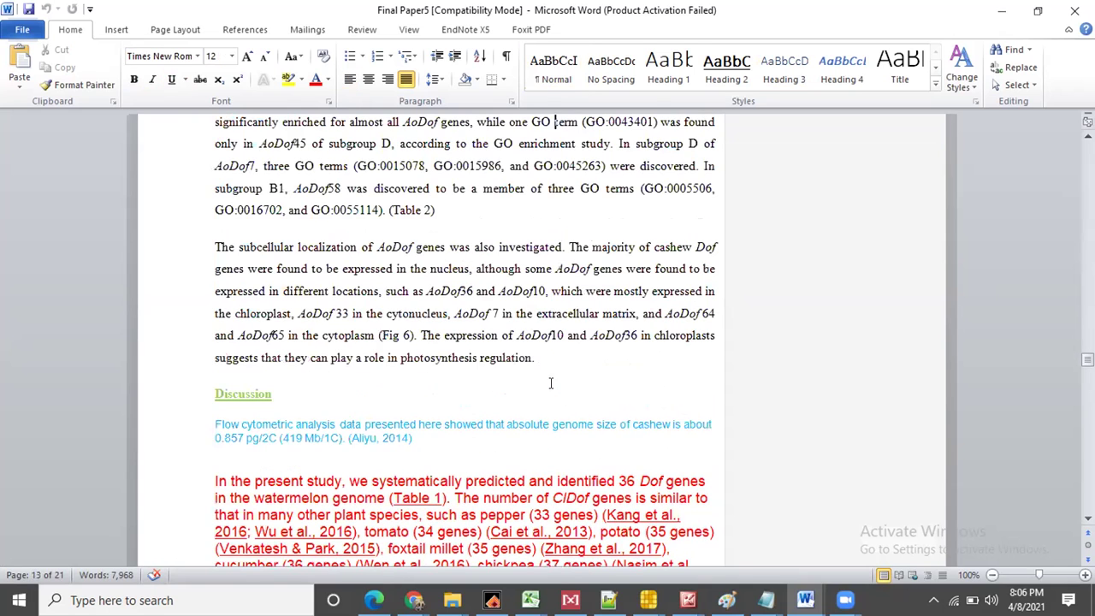
{"action": "key", "text": "Page_Up"}
{"action": "key", "text": "Up"}
{"action": "key", "text": "Up"}
{"action": "key", "text": "Up"}
{"action": "key", "text": "Up"}
{"action": "key", "text": "Up"}
{"action": "key", "text": "Up"}
{"action": "key", "text": "Up"}
{"action": "key", "text": "Up"}
{"action": "key", "text": "Up"}
{"action": "key", "text": "Up"}
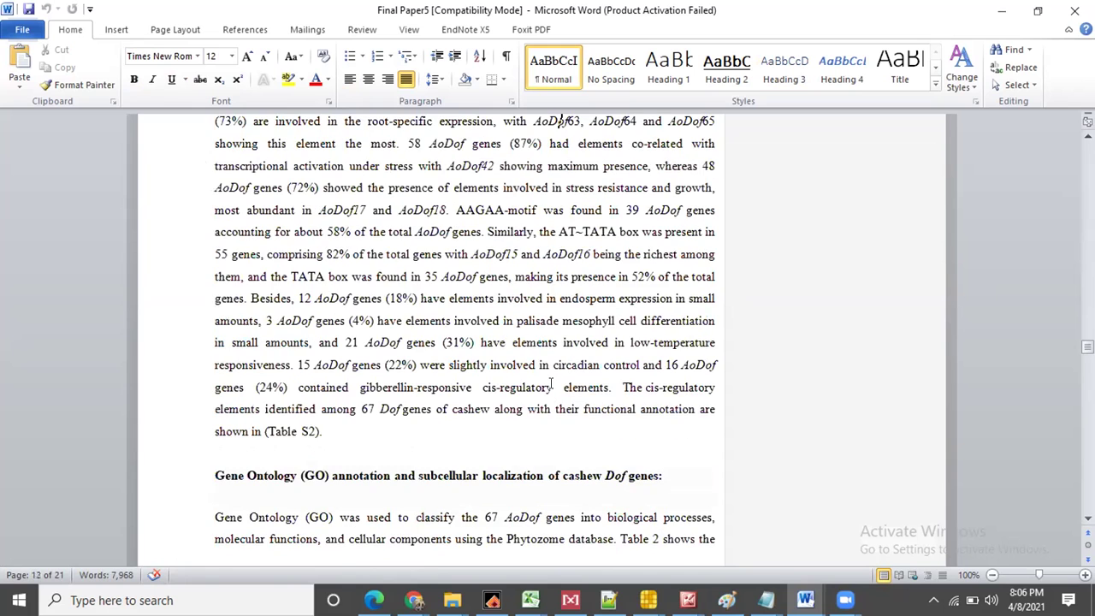
{"action": "key", "text": "Up"}
{"action": "key", "text": "Up"}
{"action": "key", "text": "Up"}
{"action": "key", "text": "Up"}
{"action": "key", "text": "Up"}
{"action": "key", "text": "Up"}
{"action": "key", "text": "Up"}
{"action": "key", "text": "Up"}
{"action": "key", "text": "Up"}
{"action": "key", "text": "Up"}
{"action": "key", "text": "Up"}
{"action": "key", "text": "Up"}
{"action": "key", "text": "Up"}
{"action": "key", "text": "Up"}
{"action": "key", "text": "Up"}
{"action": "key", "text": "Up"}
{"action": "key", "text": "Up"}
{"action": "key", "text": "Up"}
{"action": "key", "text": "Up"}
{"action": "key", "text": "Up"}
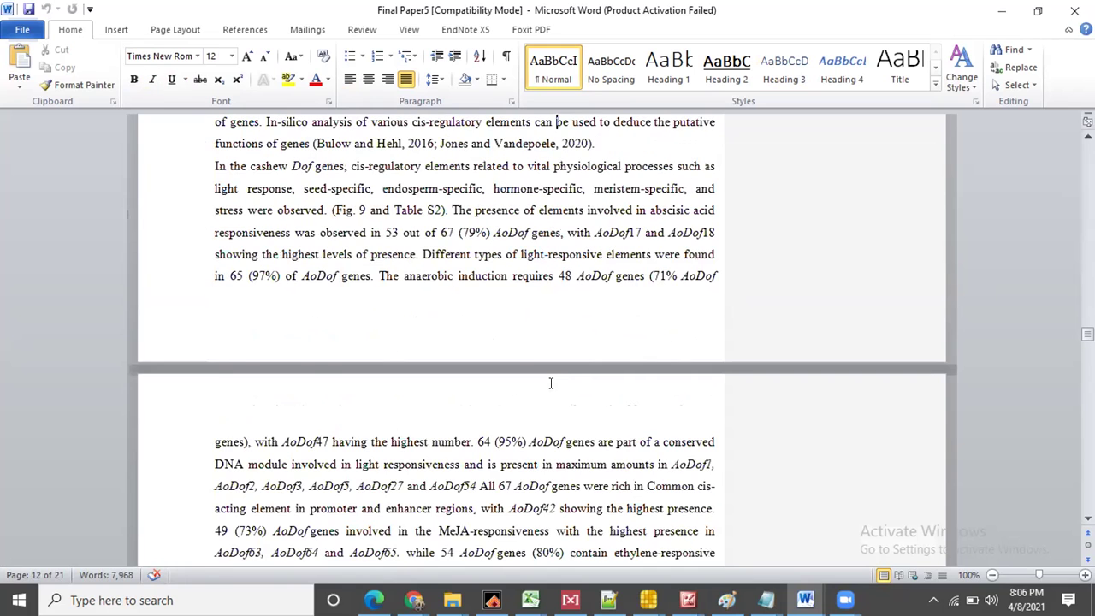
{"action": "key", "text": "Down"}
{"action": "key", "text": "Down"}
{"action": "key", "text": "Down"}
{"action": "key", "text": "Down"}
{"action": "key", "text": "Down"}
{"action": "key", "text": "Down"}
{"action": "key", "text": "Down"}
{"action": "key", "text": "Down"}
{"action": "key", "text": "Down"}
{"action": "key", "text": "Down"}
{"action": "key", "text": "Down"}
{"action": "key", "text": "Down"}
{"action": "key", "text": "Down"}
{"action": "key", "text": "Down"}
{"action": "key", "text": "Down"}
{"action": "key", "text": "Down"}
{"action": "key", "text": "Down"}
{"action": "key", "text": "Down"}
{"action": "key", "text": "Down"}
{"action": "key", "text": "Down"}
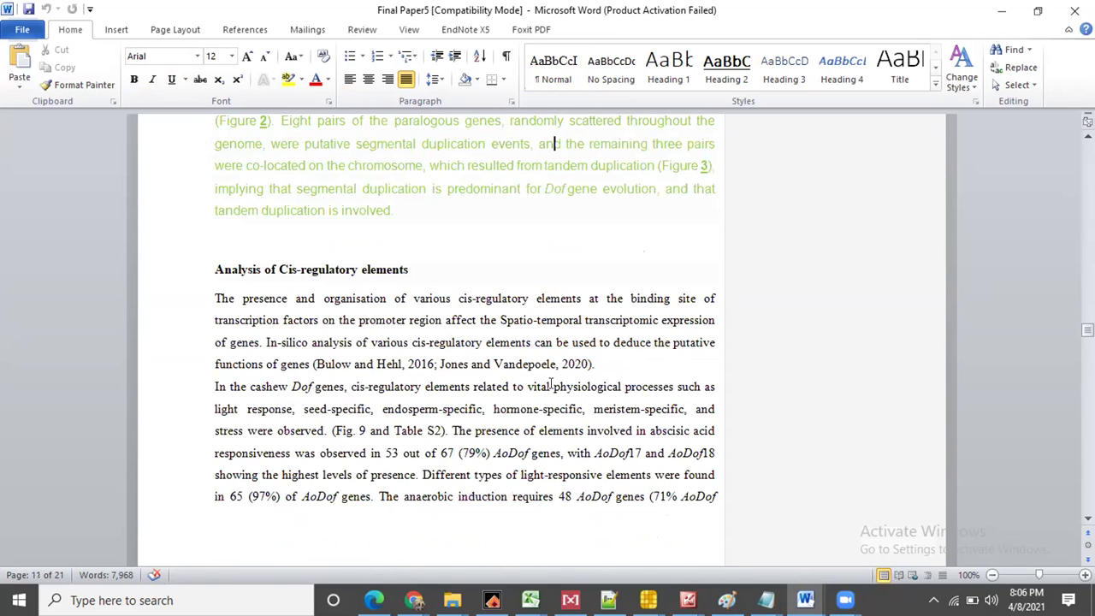
Go through the Analysis of Cis-regulatory elements section again, into its paragraph on the following page
{"action": "key", "text": "Down"}
{"action": "key", "text": "Down"}
{"action": "key", "text": "Down"}
{"action": "key", "text": "Down"}
{"action": "key", "text": "Down"}
{"action": "key", "text": "Down"}
{"action": "key", "text": "Down"}
{"action": "key", "text": "Down"}
{"action": "key", "text": "Down"}
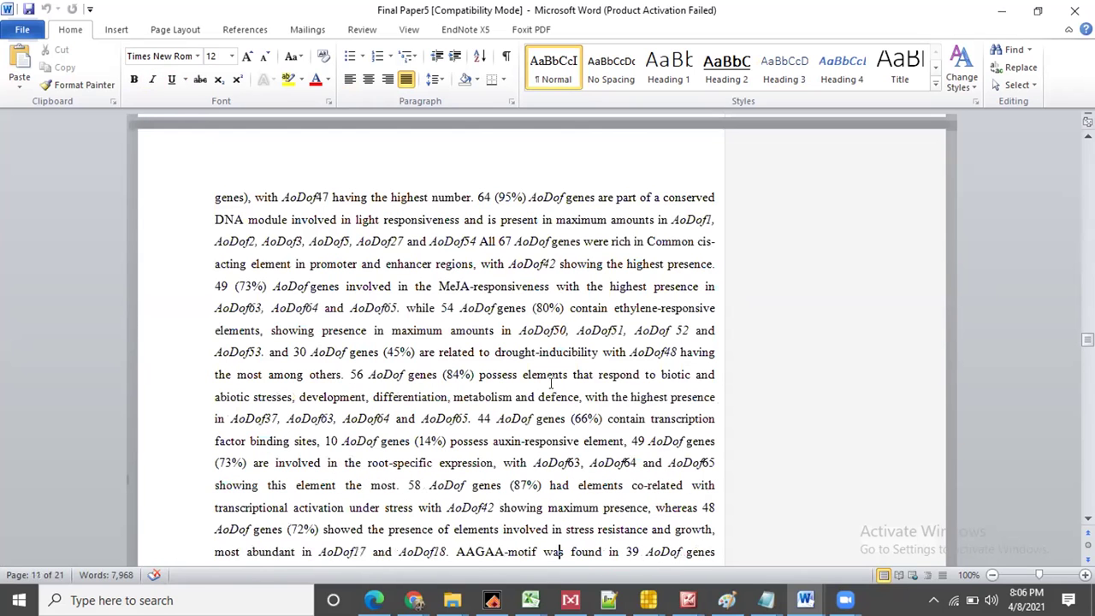
Switch to File Explorer, open the New Volume (D:) drive and search it for "ka"
{"action": "left_click", "coordinate": [805, 600]}
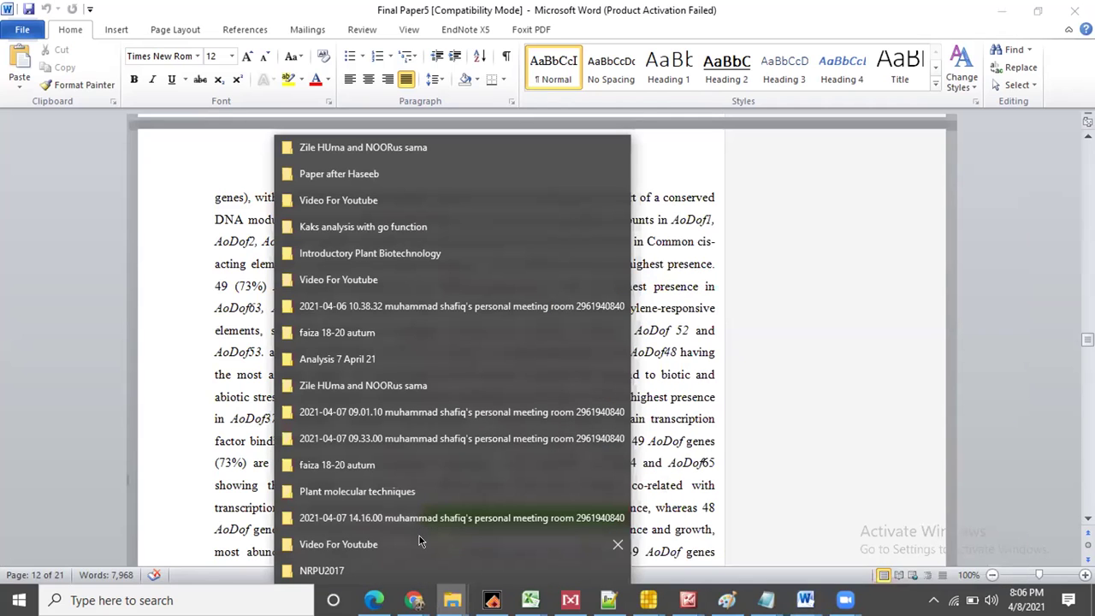
{"action": "left_click", "coordinate": [332, 334]}
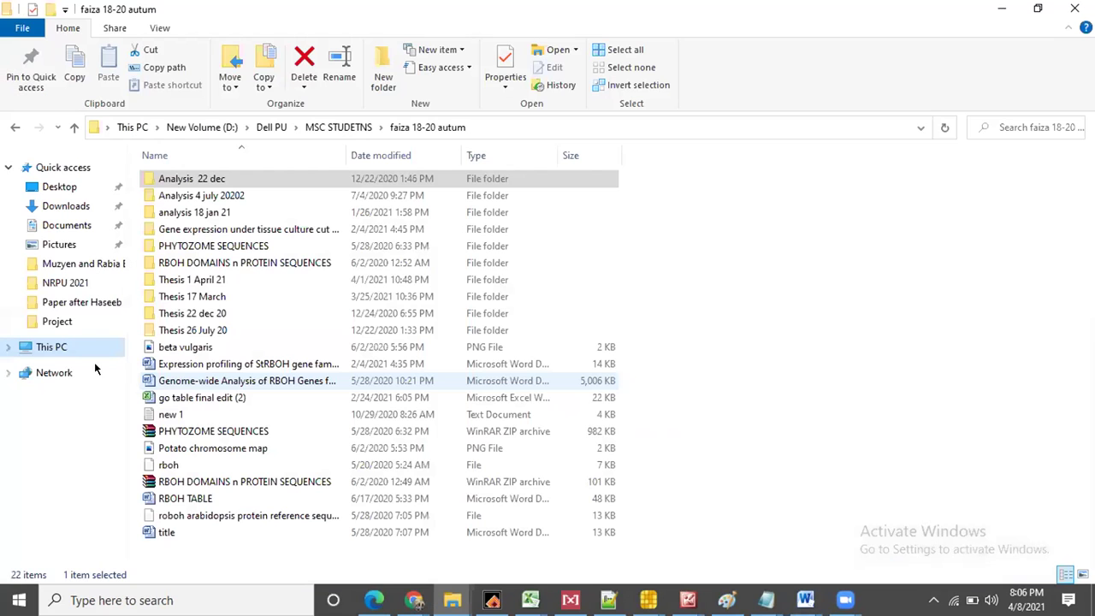
{"action": "left_click", "coordinate": [51, 347]}
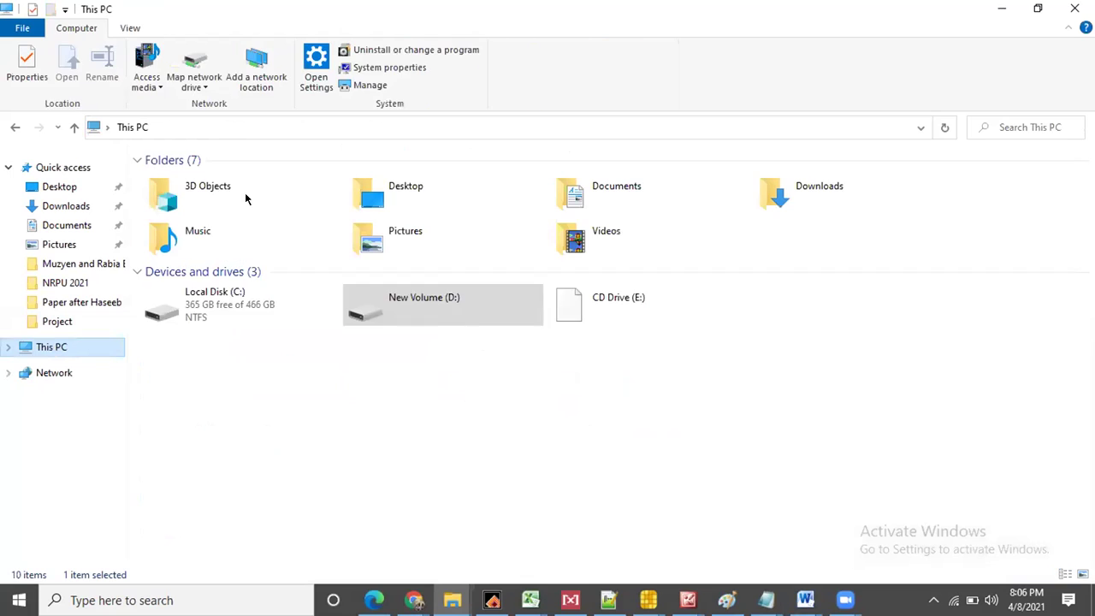
{"action": "double_click", "coordinate": [432, 315]}
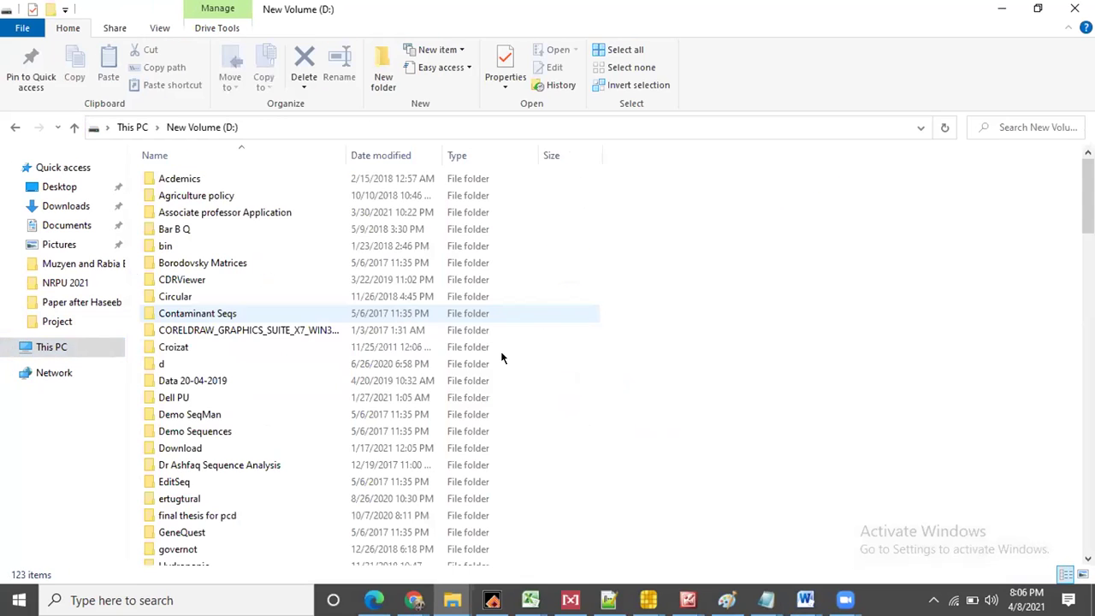
{"action": "left_click", "coordinate": [1006, 131]}
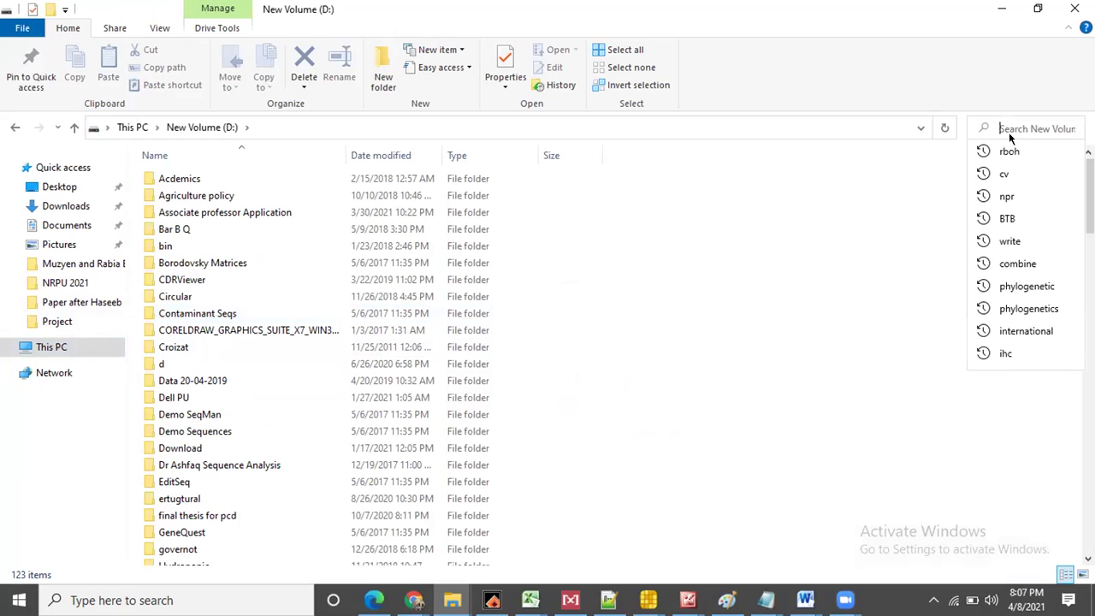
{"action": "type", "text": "ka"}
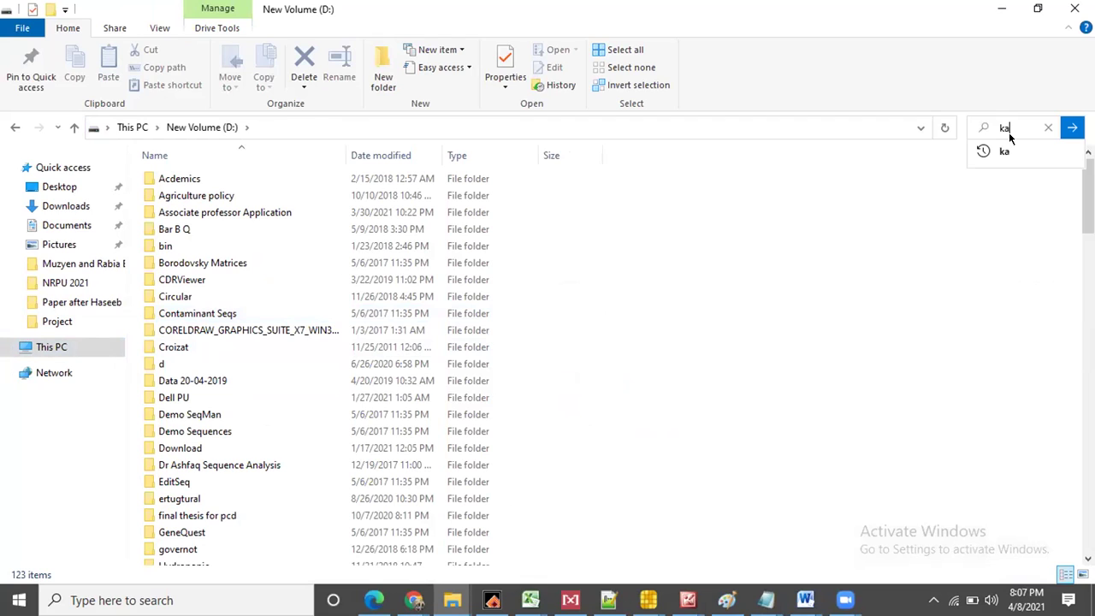
{"action": "key", "text": "Return"}
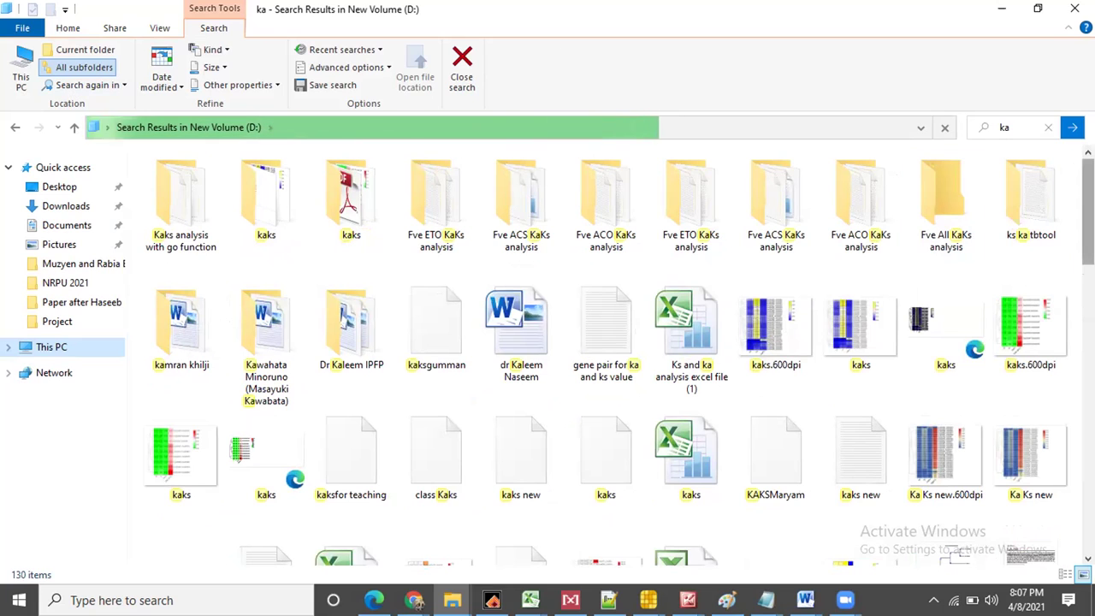
Look through the search results for Ka/Ks files, check the contents of the kaks folder with the PDF thumbnail, and return to the results
{"action": "scroll", "coordinate": [607, 351], "scroll_direction": "down", "scroll_amount": 3}
{"action": "scroll", "coordinate": [608, 351], "scroll_direction": "down", "scroll_amount": 3}
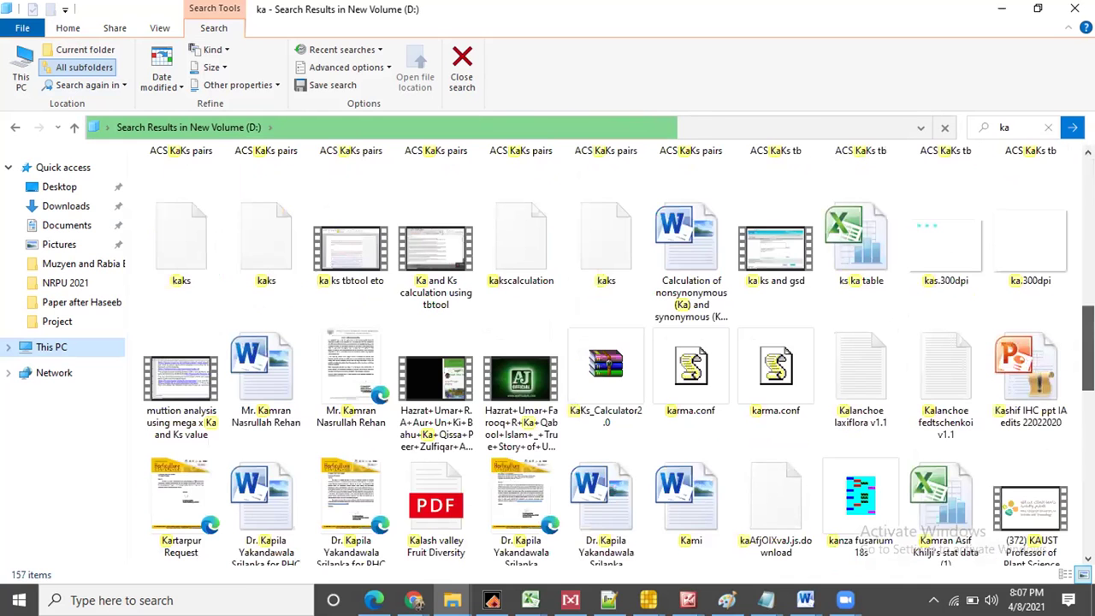
{"action": "scroll", "coordinate": [607, 351], "scroll_direction": "down", "scroll_amount": 3}
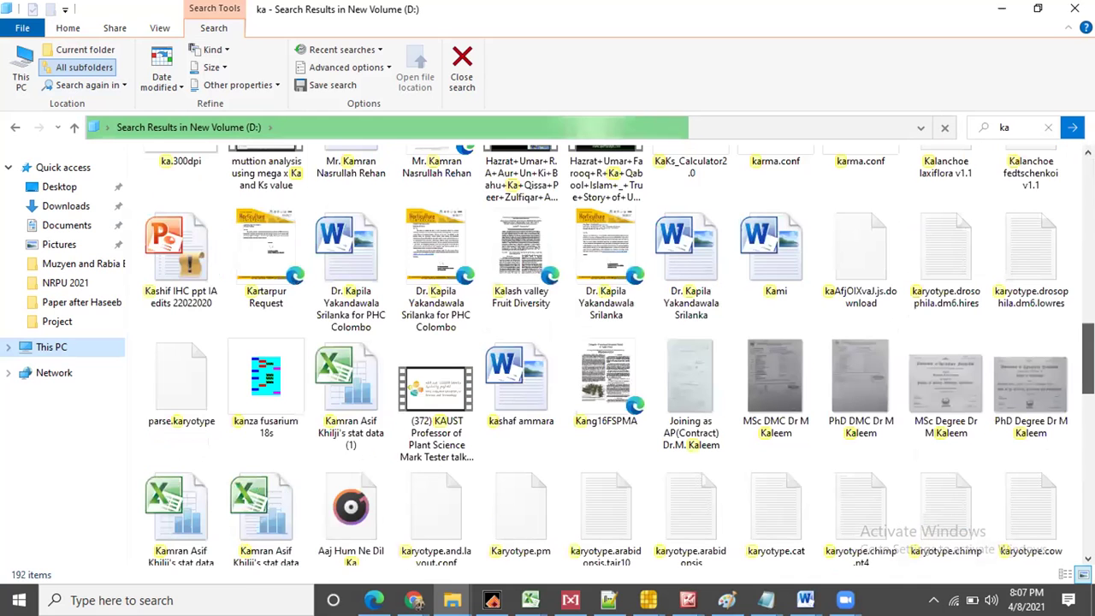
{"action": "scroll", "coordinate": [608, 350], "scroll_direction": "down", "scroll_amount": 3}
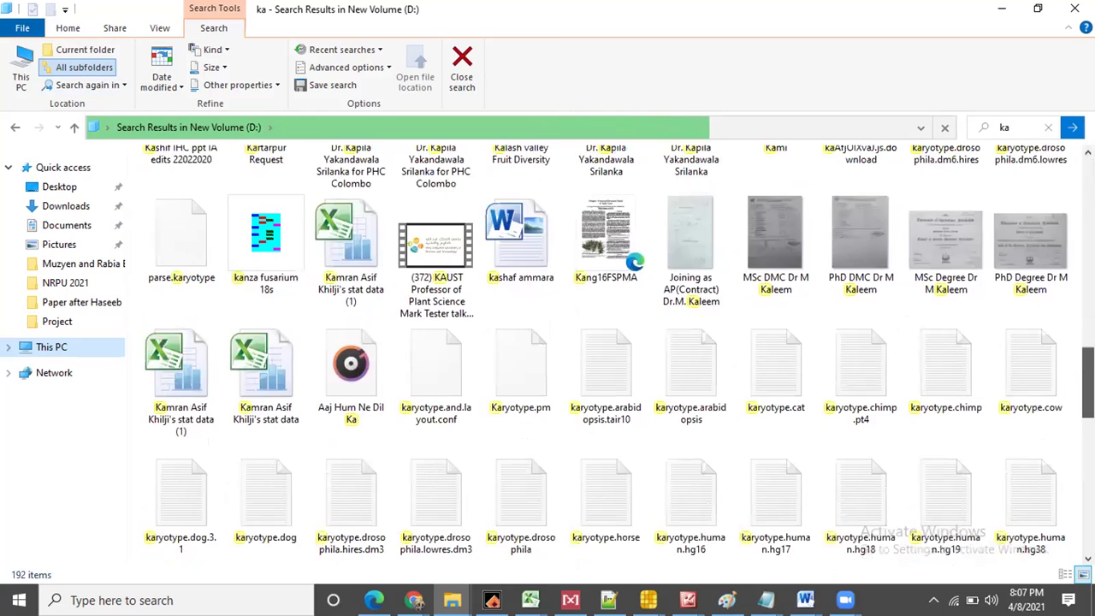
{"action": "scroll", "coordinate": [607, 350], "scroll_direction": "down", "scroll_amount": 5}
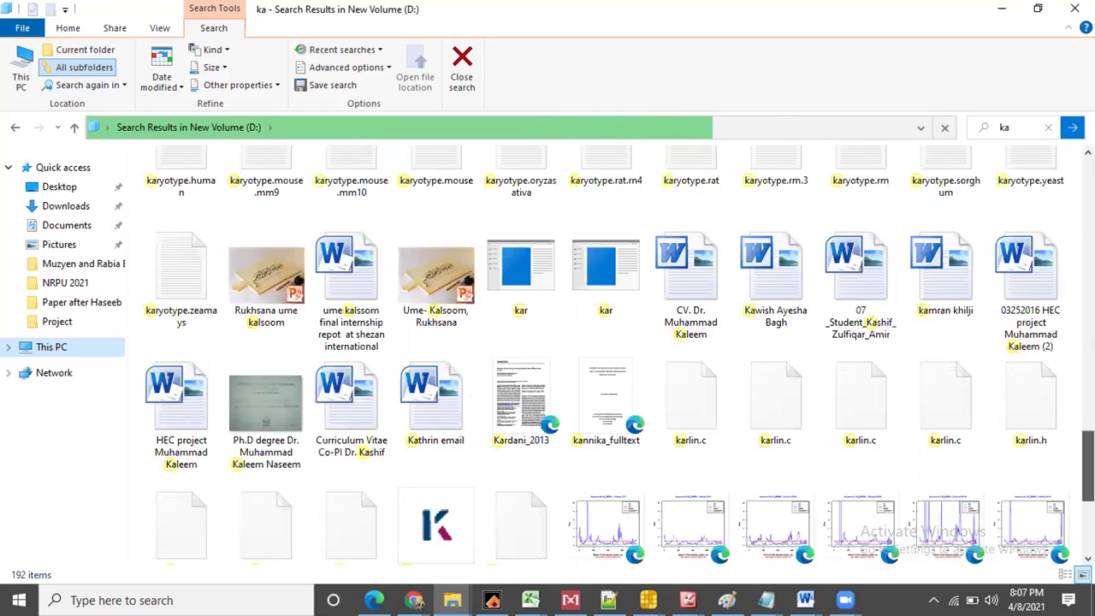
{"action": "scroll", "coordinate": [608, 351], "scroll_direction": "down", "scroll_amount": 2}
{"action": "scroll", "coordinate": [607, 351], "scroll_direction": "down", "scroll_amount": 3}
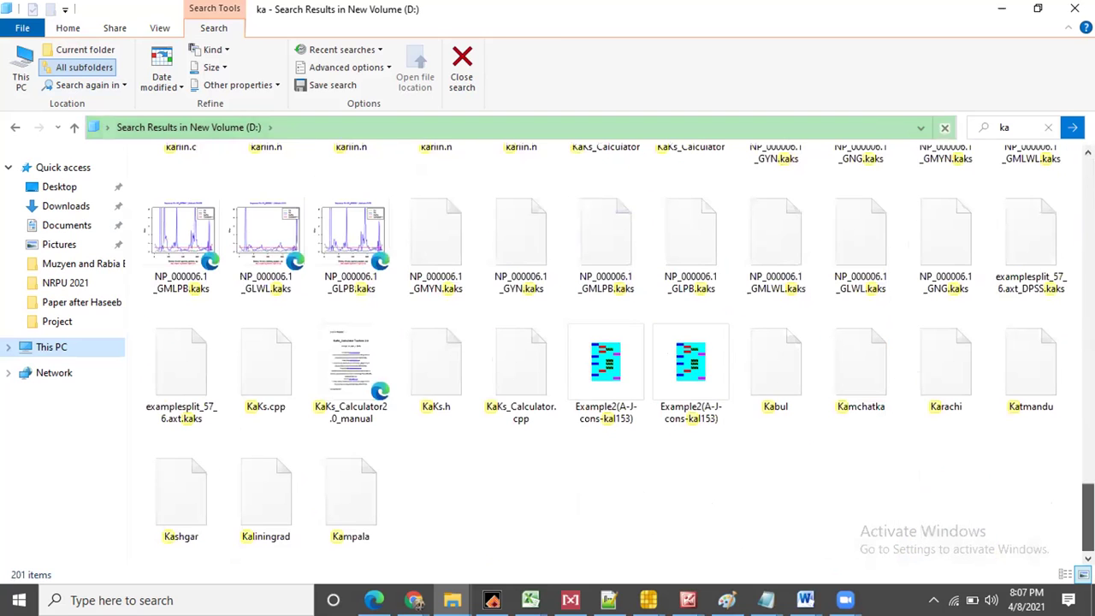
{"action": "scroll", "coordinate": [462, 188], "scroll_direction": "up", "scroll_amount": 2}
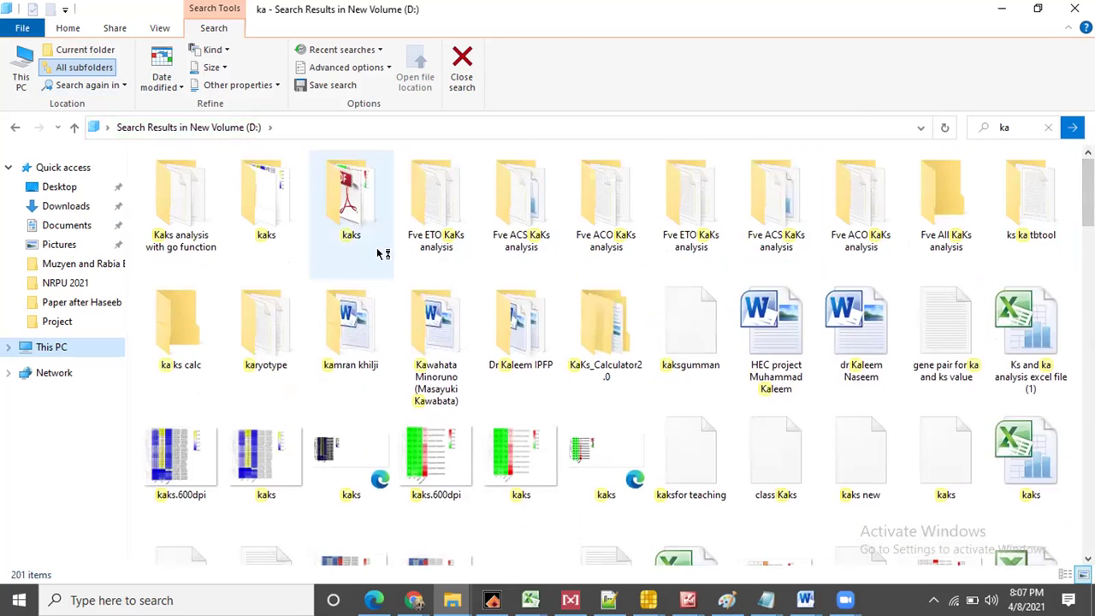
{"action": "double_click", "coordinate": [343, 203]}
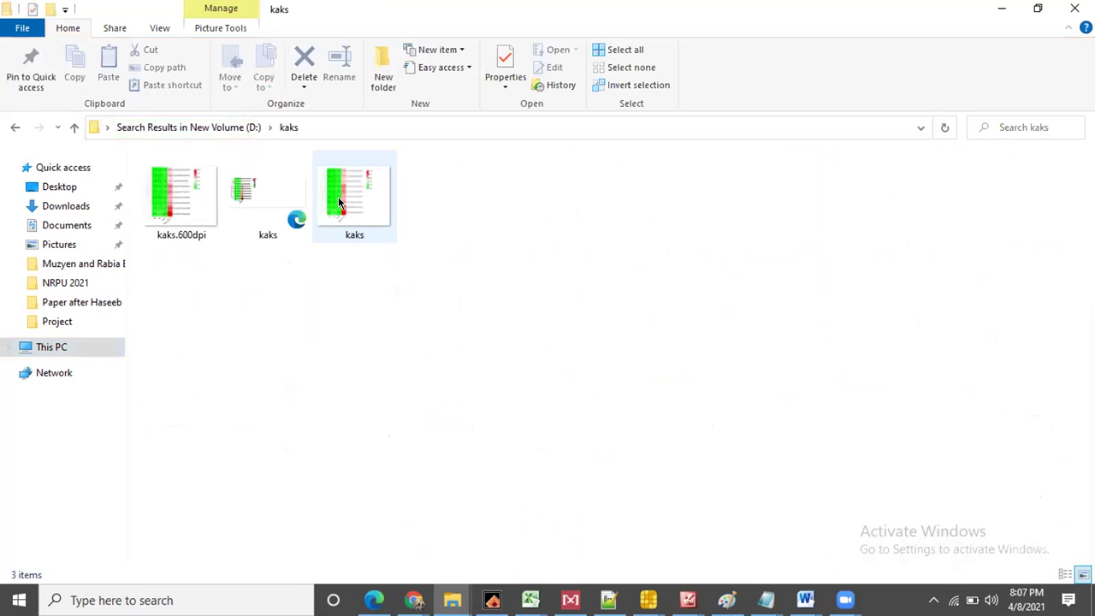
{"action": "key", "text": "alt+Left"}
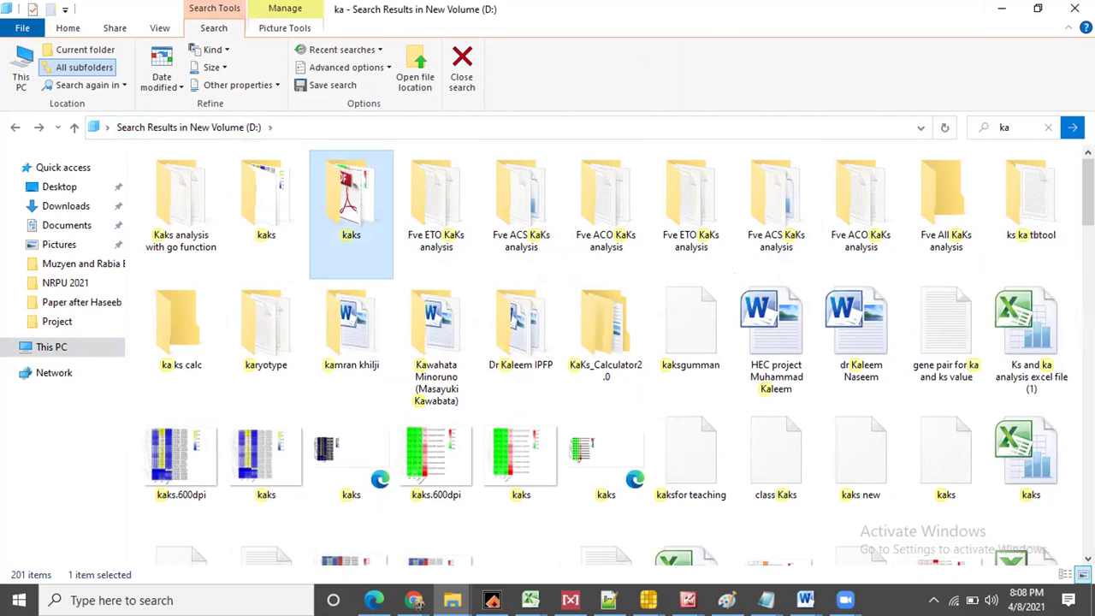
Search the D: drive for "syno" and open the Synony Non Syno folder
{"action": "left_click", "coordinate": [1048, 128]}
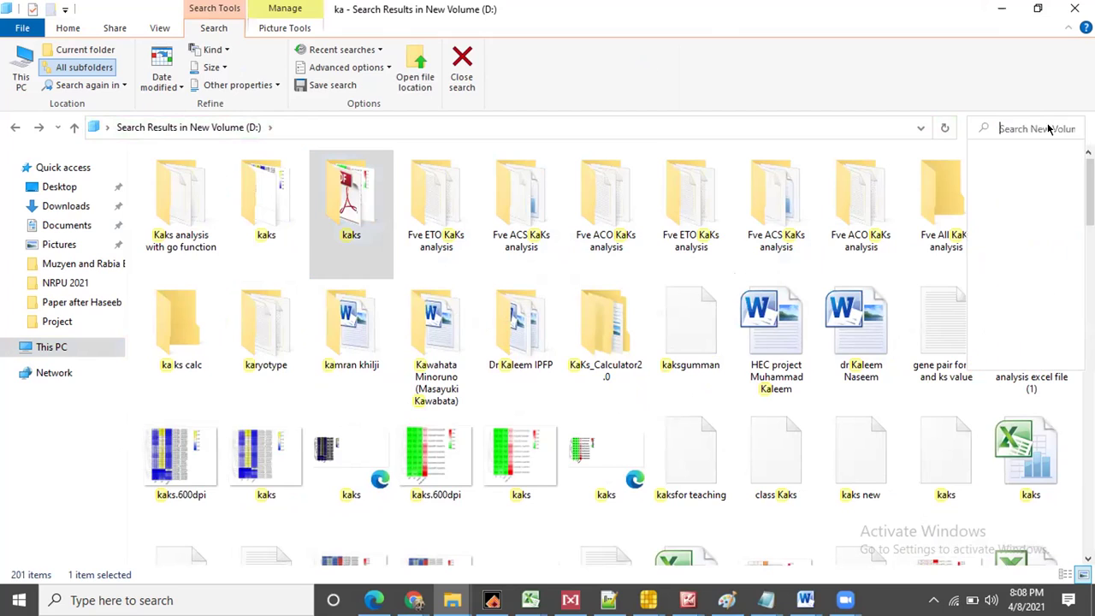
{"action": "type", "text": "syn"}
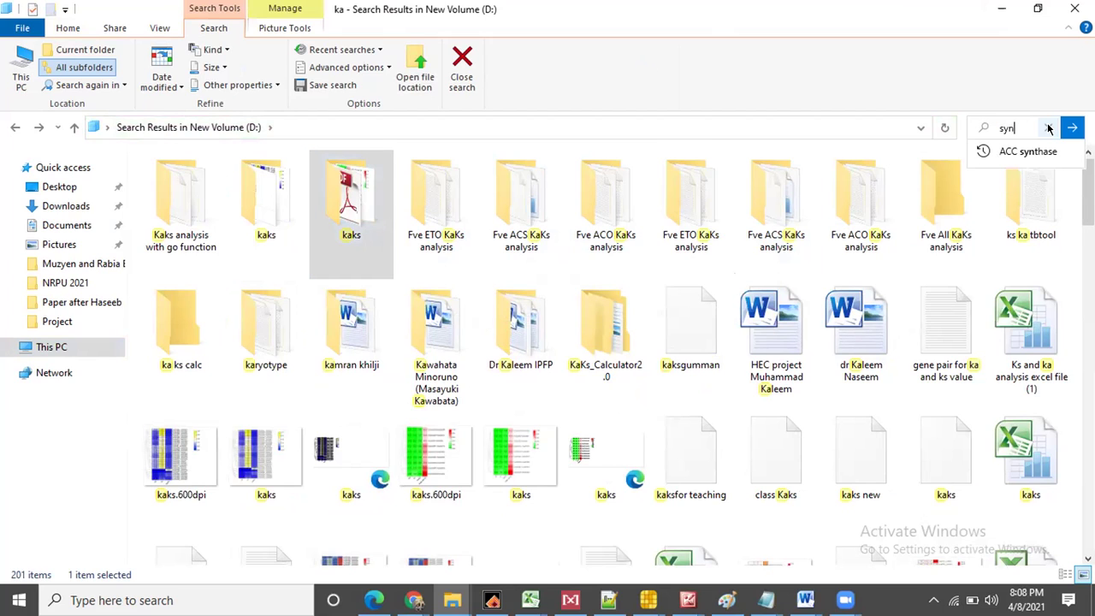
{"action": "type", "text": "o"}
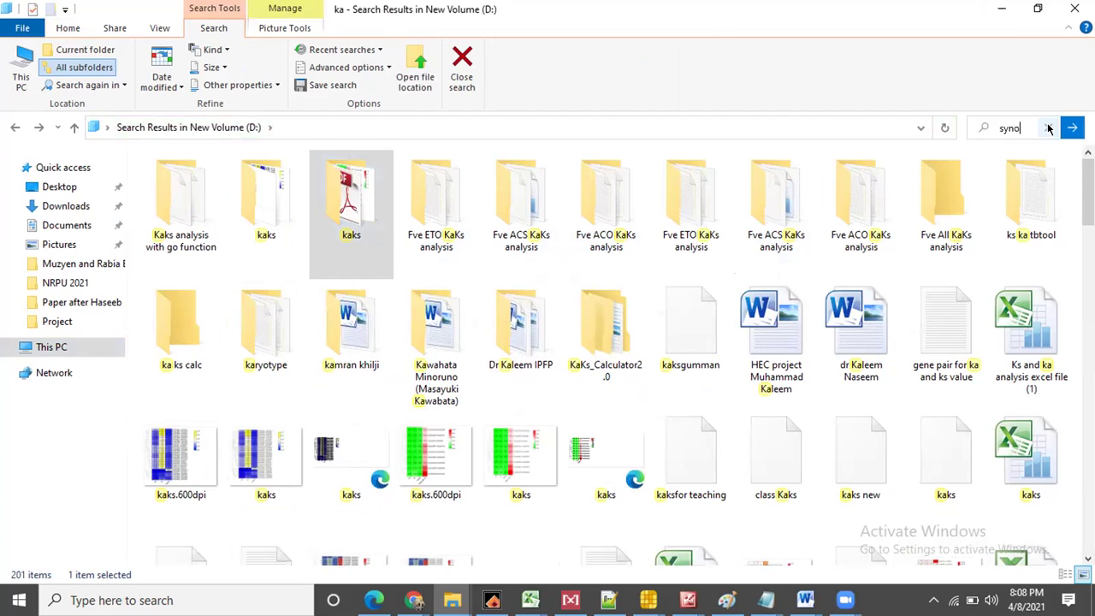
{"action": "key", "text": "Return"}
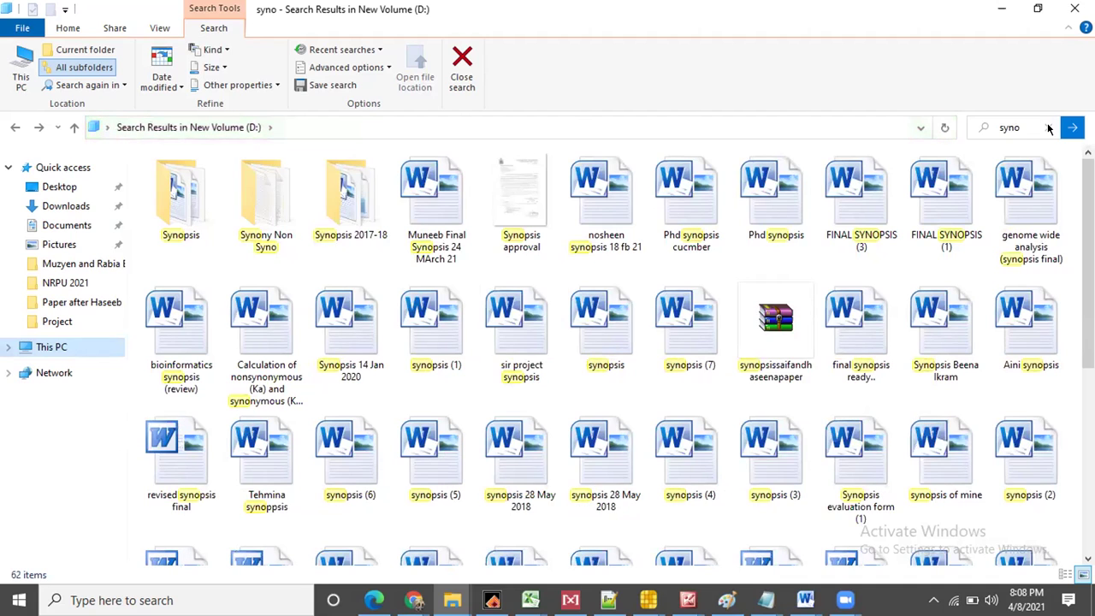
{"action": "double_click", "coordinate": [282, 204]}
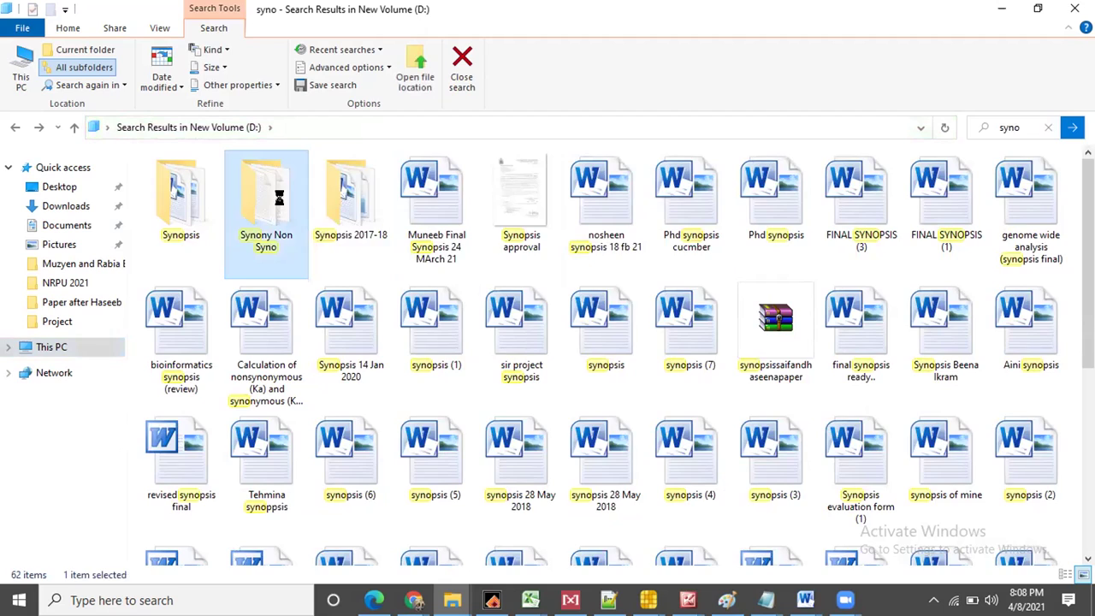
Return to the "syno" search results and look through the listed files and folders for Ka/Ks material
{"action": "left_click", "coordinate": [15, 130]}
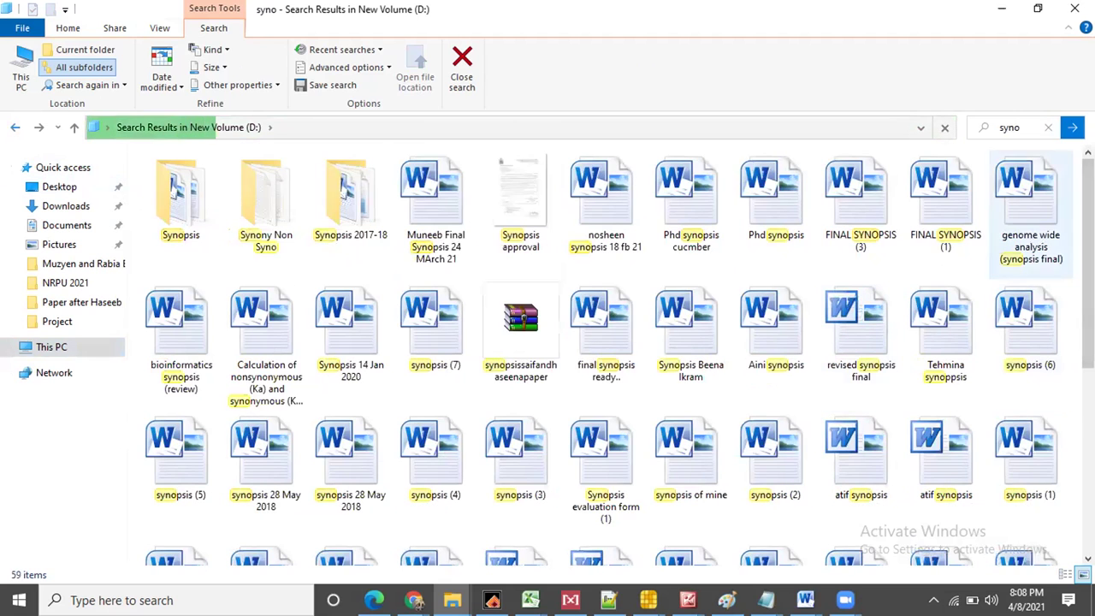
{"action": "scroll", "coordinate": [599, 342], "scroll_direction": "down", "scroll_amount": 3}
{"action": "scroll", "coordinate": [266, 205], "scroll_direction": "up", "scroll_amount": 3}
{"action": "left_click", "coordinate": [266, 205]}
{"action": "scroll", "coordinate": [266, 205], "scroll_direction": "down", "scroll_amount": 5}
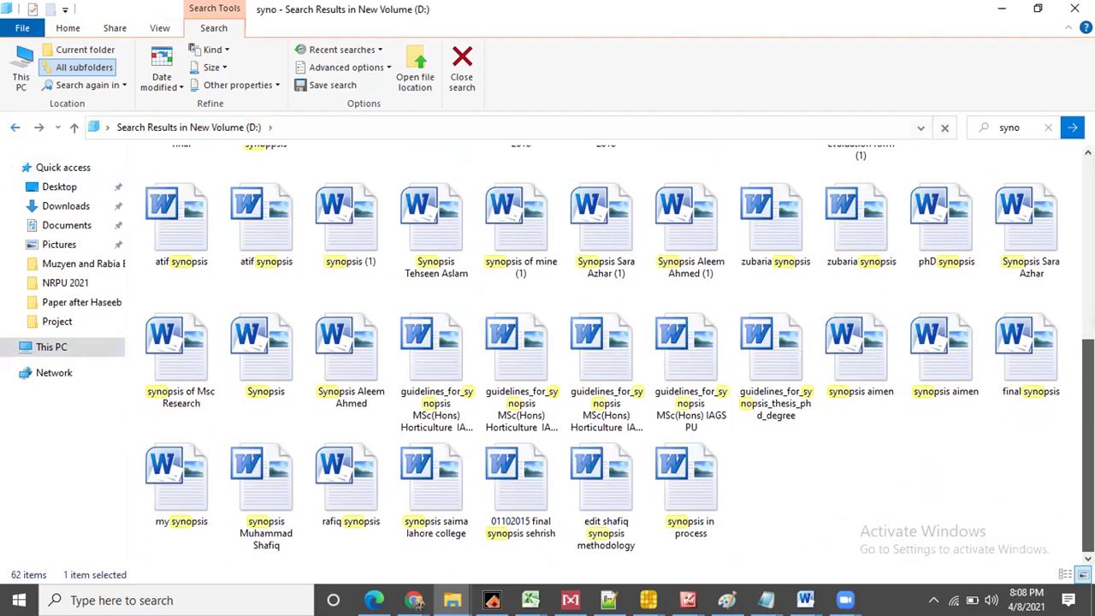
{"action": "scroll", "coordinate": [599, 355], "scroll_direction": "up", "scroll_amount": 2}
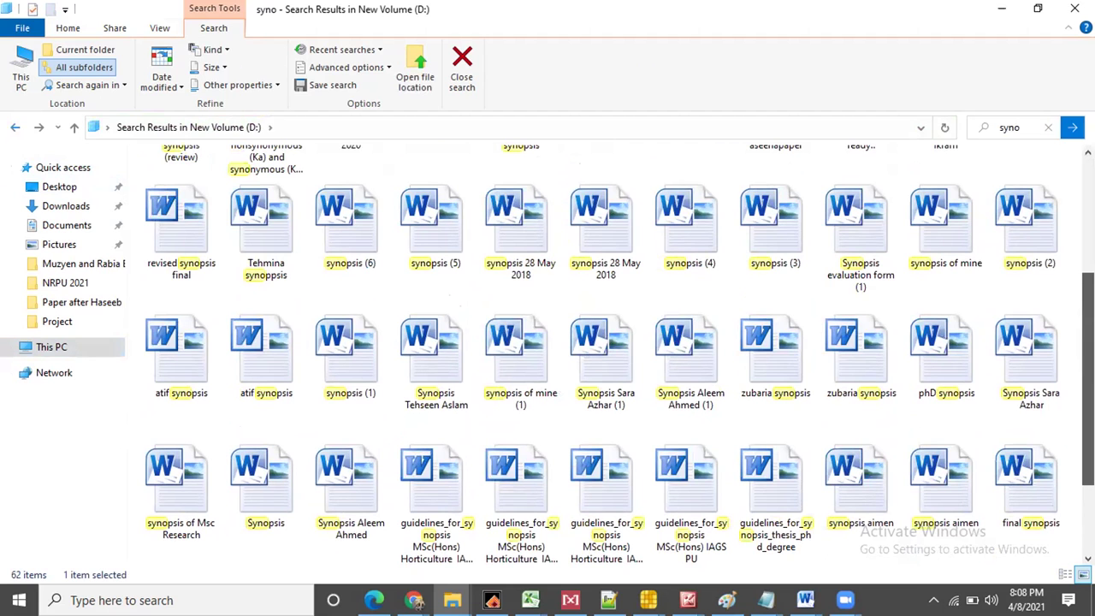
{"action": "scroll", "coordinate": [599, 355], "scroll_direction": "up", "scroll_amount": 3}
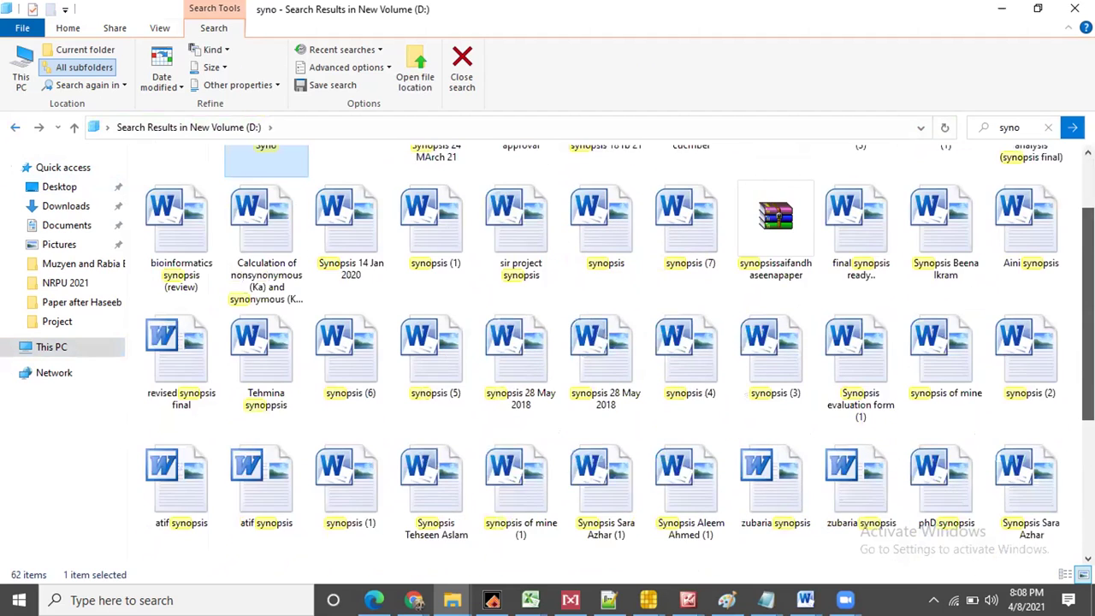
Select the bioinformatics synopsis (review) document, check the contents of the Synopsis folder, and return to the search results
{"action": "left_click", "coordinate": [190, 266]}
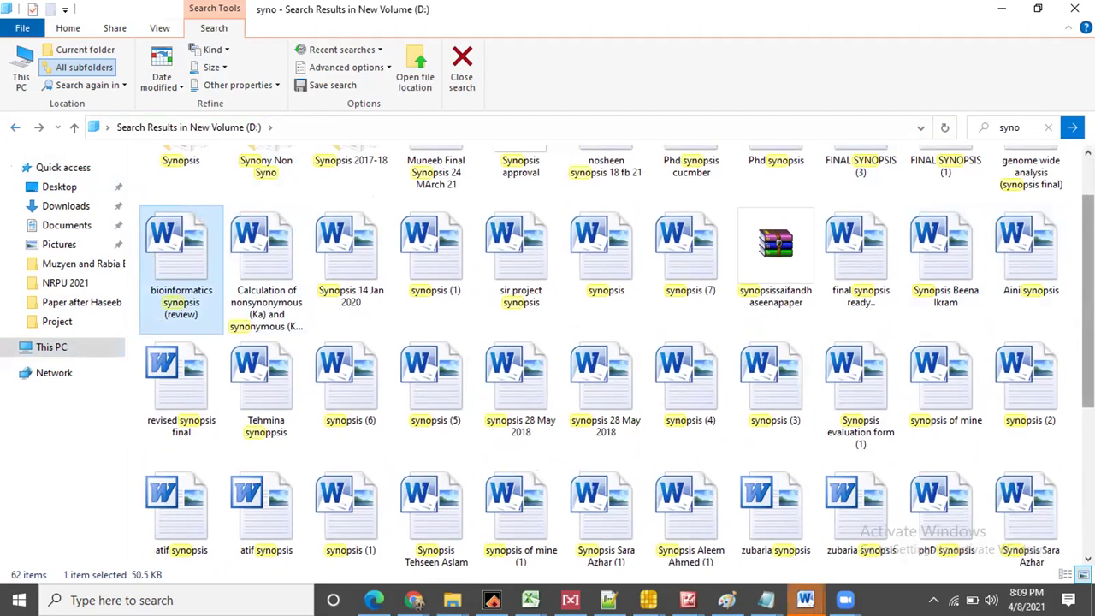
{"action": "scroll", "coordinate": [598, 355], "scroll_direction": "up", "scroll_amount": 1}
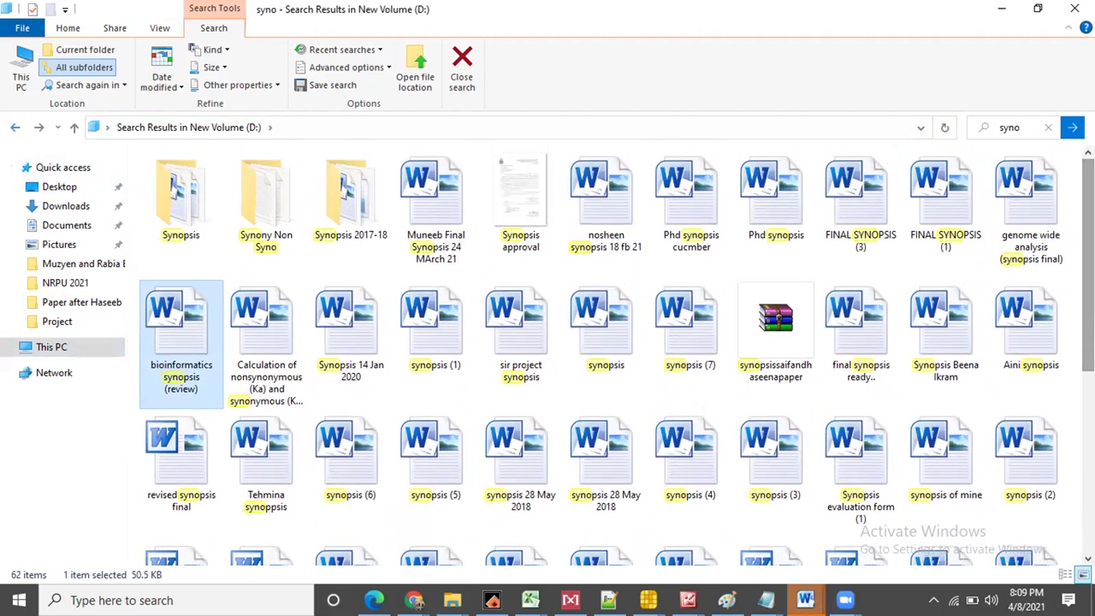
{"action": "double_click", "coordinate": [181, 190]}
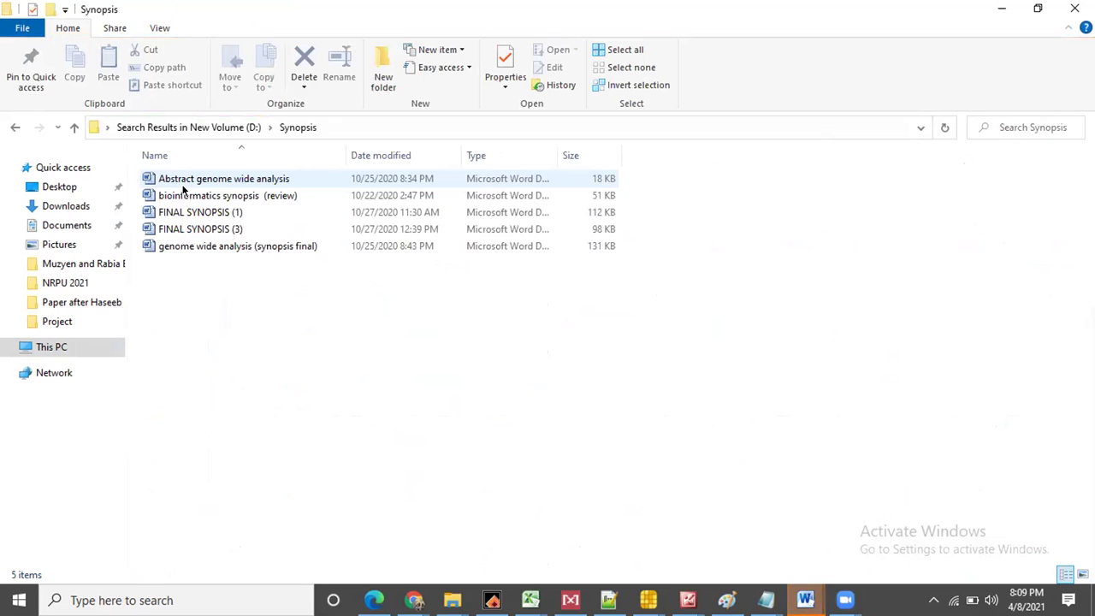
{"action": "left_click", "coordinate": [15, 129]}
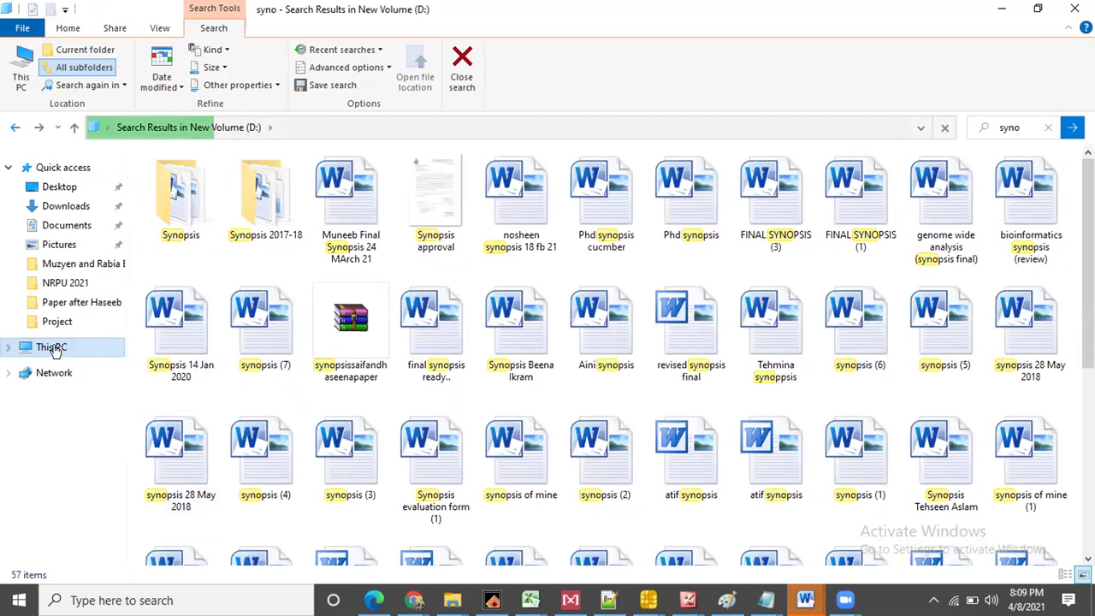
Go to the Dell PU folder on the D: drive by way of the pinned paper folder's path
{"action": "left_click", "coordinate": [77, 302]}
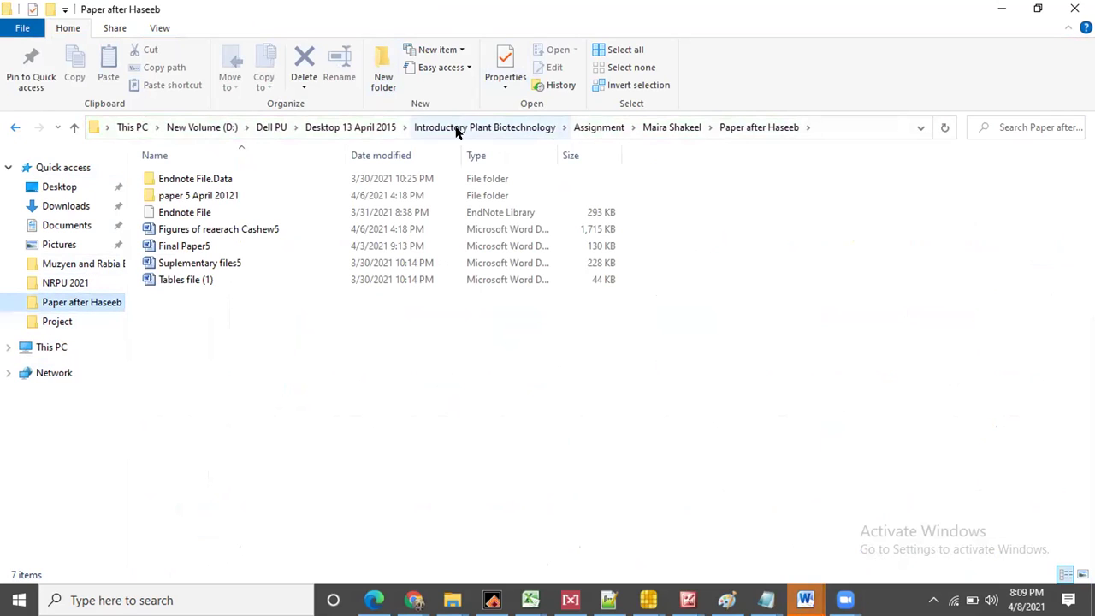
{"action": "left_click", "coordinate": [380, 128]}
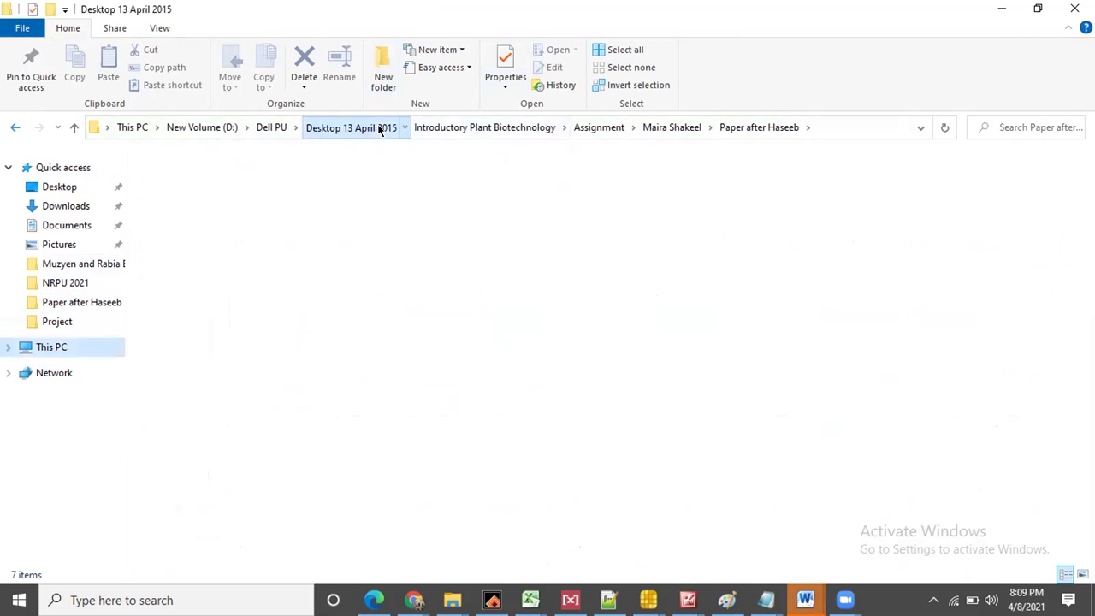
{"action": "left_click", "coordinate": [281, 127]}
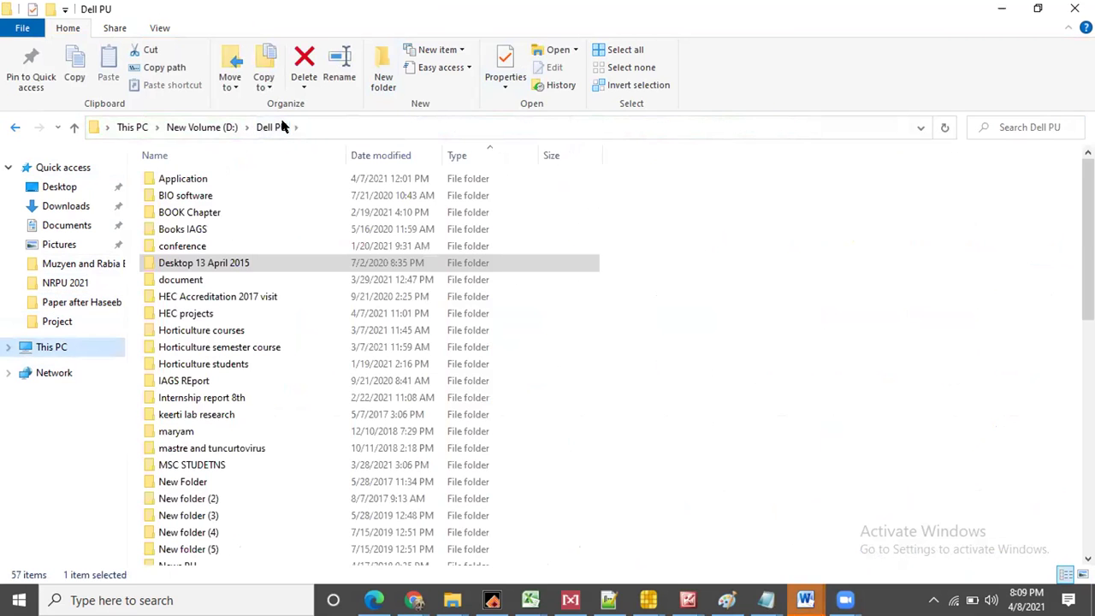
Open the 2020 subfolder of the Internship report 8th folder
{"action": "left_click", "coordinate": [246, 331]}
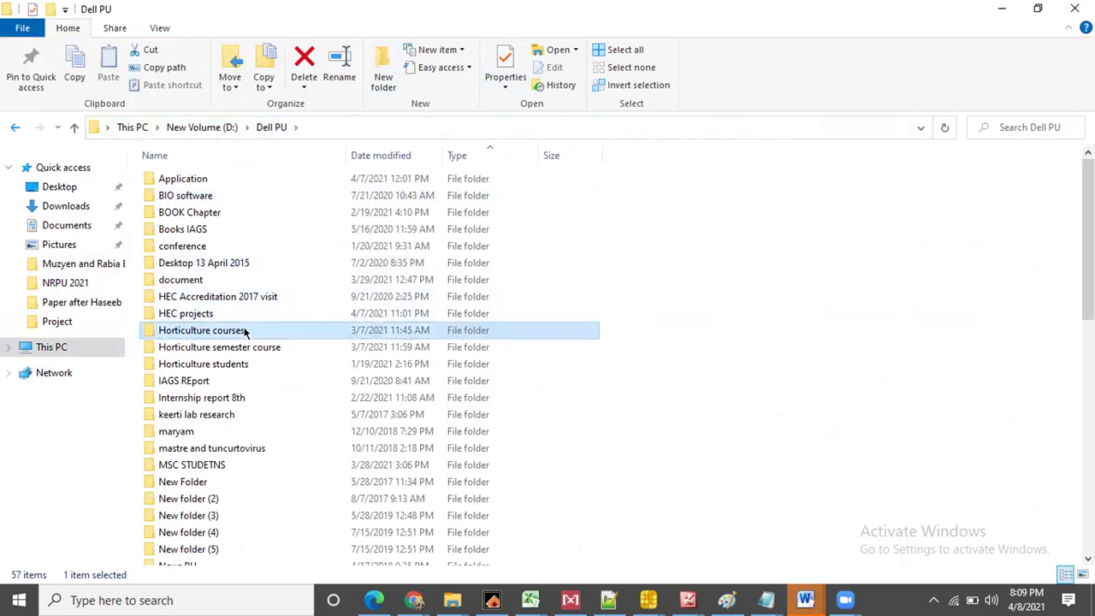
{"action": "left_click", "coordinate": [214, 381]}
{"action": "double_click", "coordinate": [215, 399]}
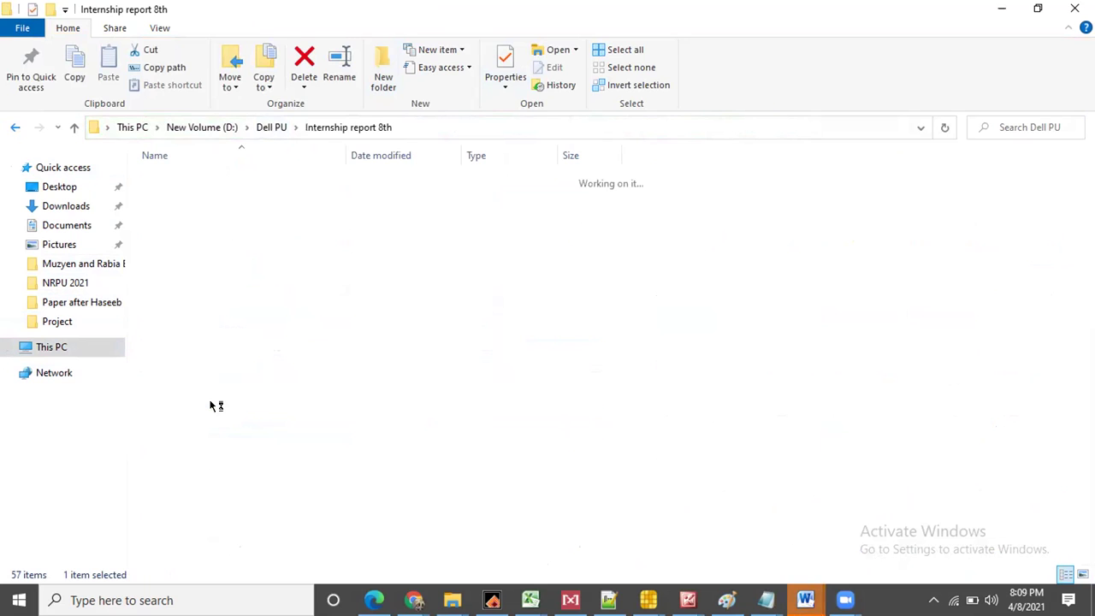
{"action": "left_click", "coordinate": [147, 197]}
{"action": "double_click", "coordinate": [147, 197]}
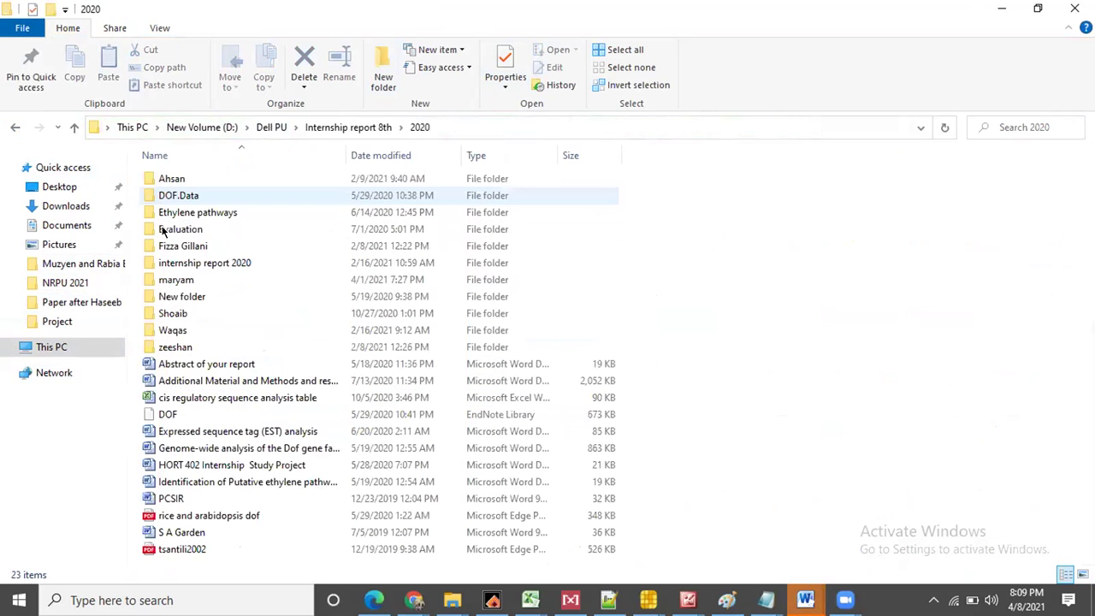
{"action": "double_click", "coordinate": [181, 280]}
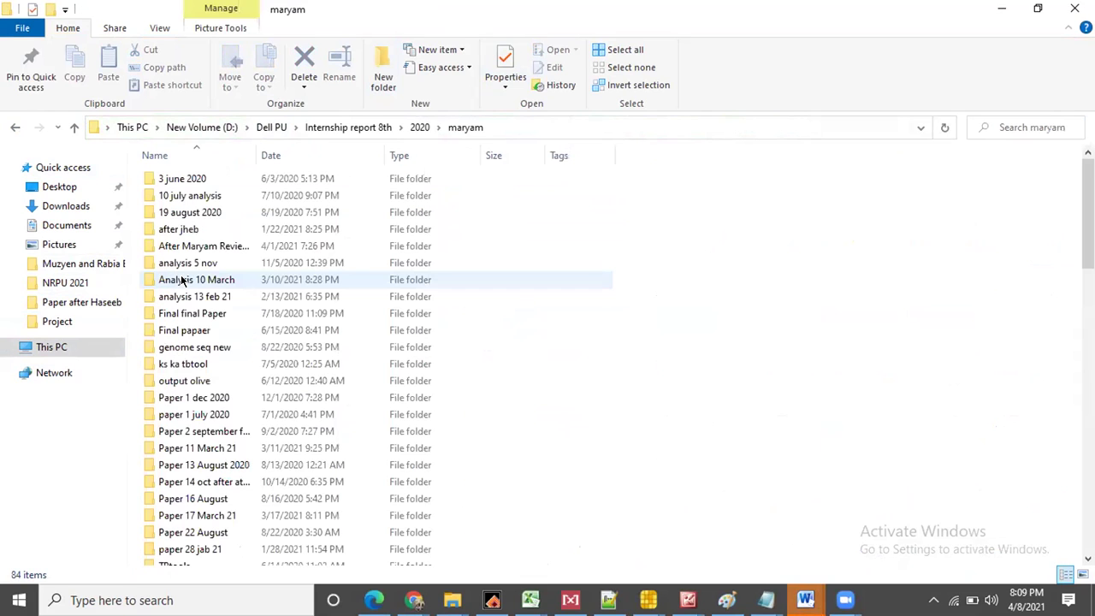
{"action": "key", "text": "1"}
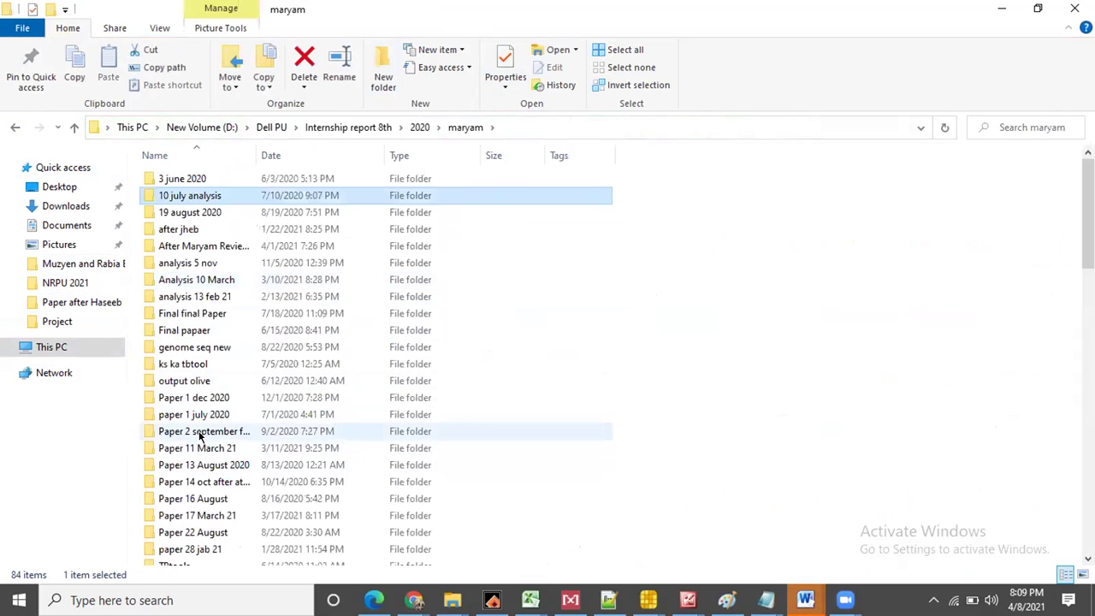
{"action": "left_click", "coordinate": [200, 435]}
{"action": "double_click", "coordinate": [200, 435]}
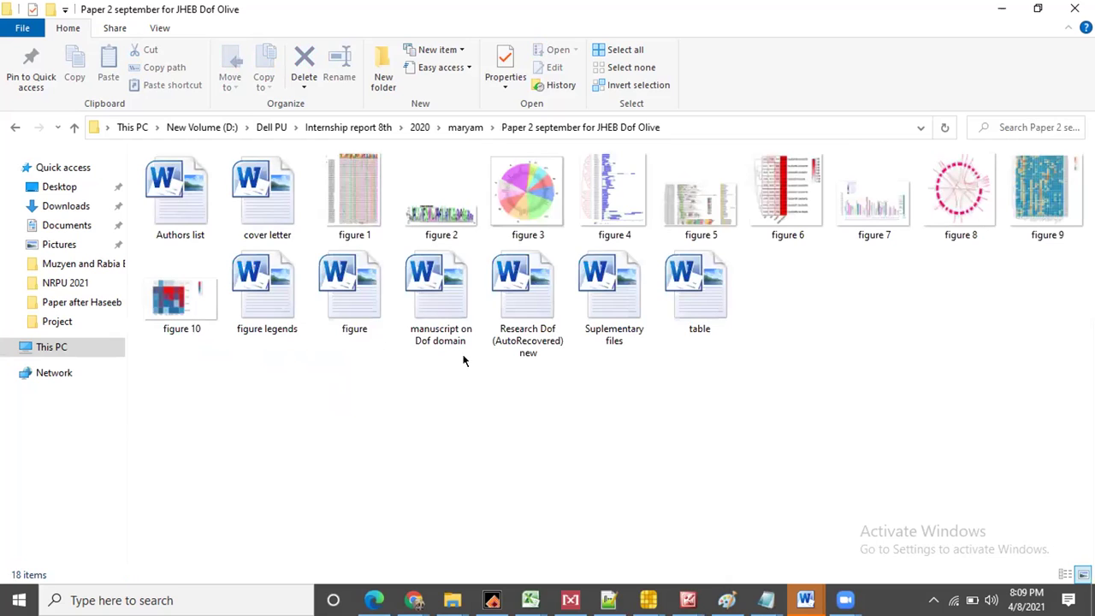
{"action": "left_click", "coordinate": [515, 319]}
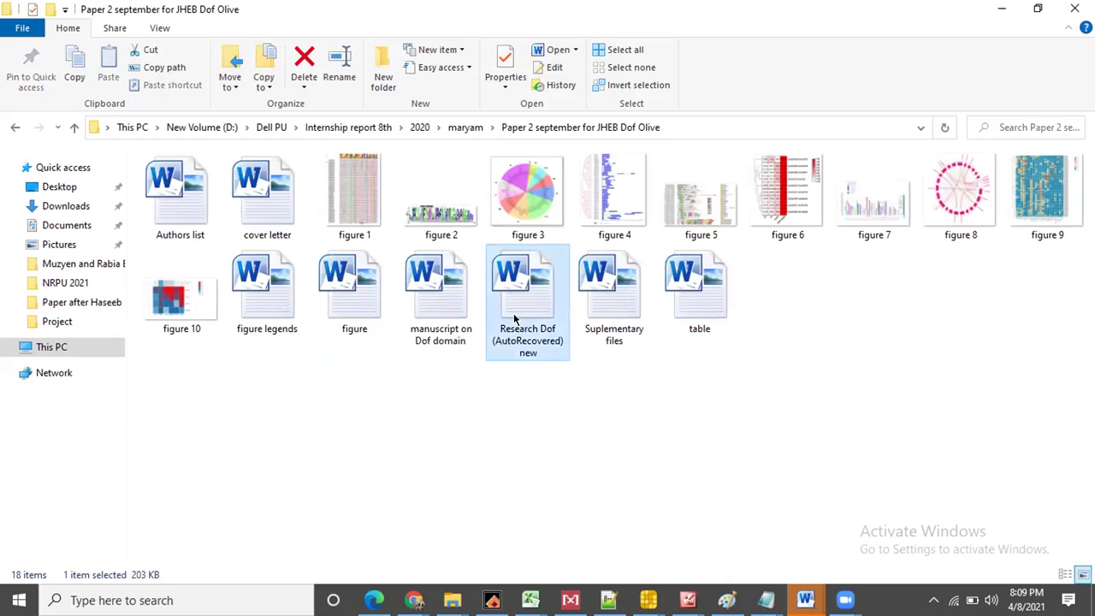
{"action": "double_click", "coordinate": [516, 319]}
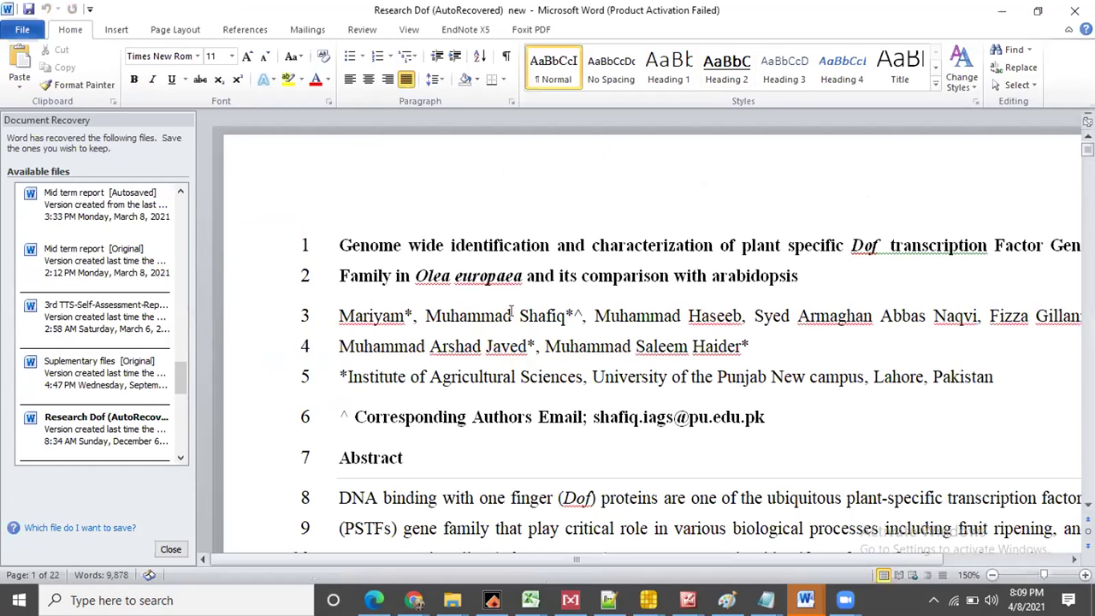
Search the manuscript for "syn", go on to the results section on chromosome location and gene duplication, and close the search results
{"action": "key", "text": "ctrl+f"}
{"action": "type", "text": "syn"}
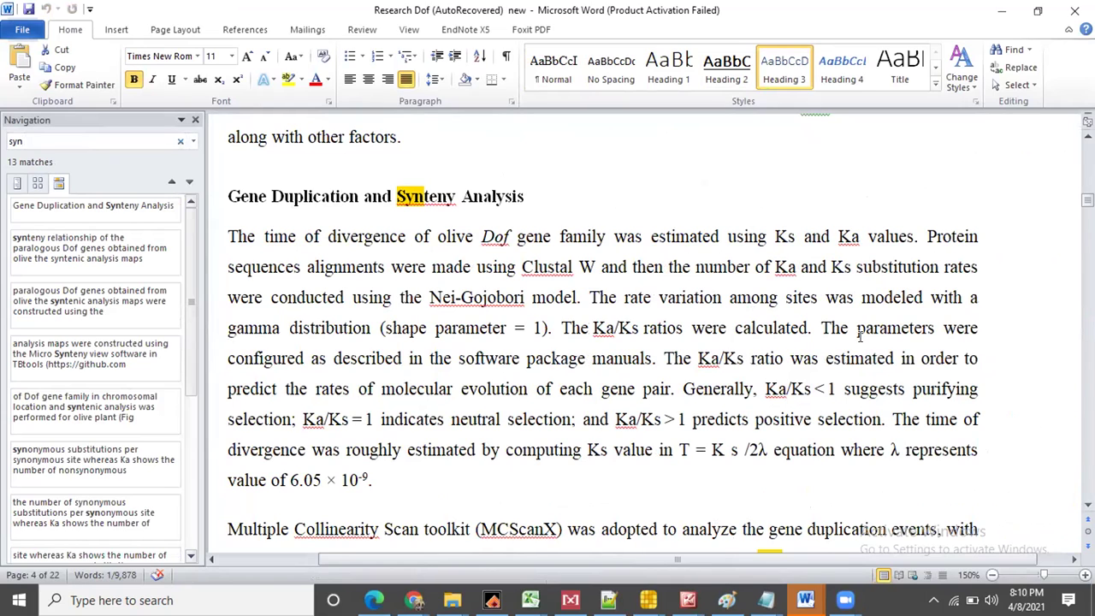
{"action": "left_click_drag", "start_coordinate": [1087, 200], "coordinate": [1087, 251]}
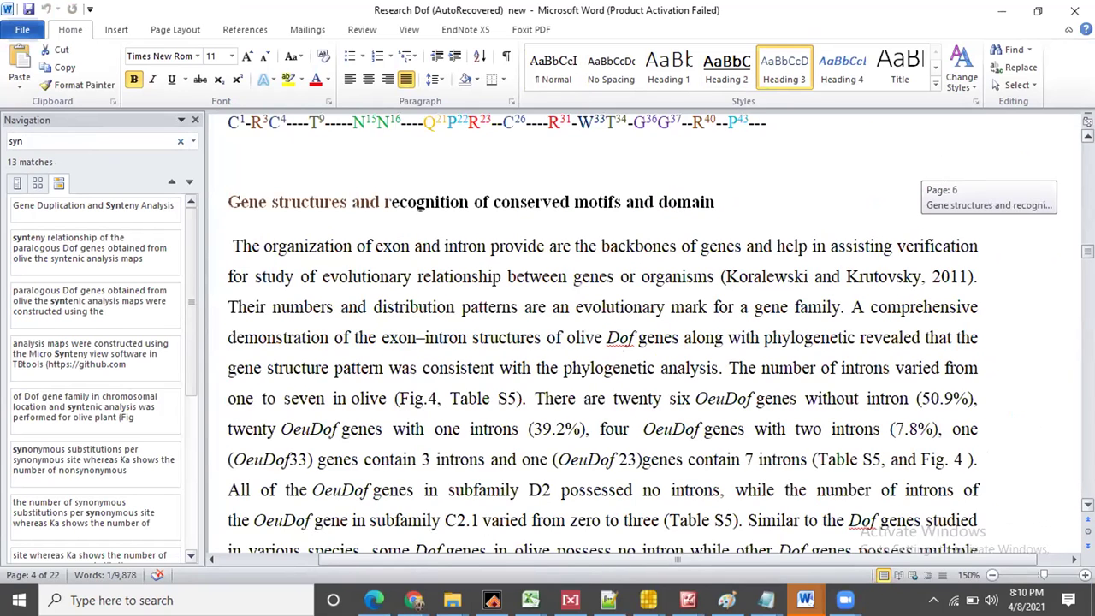
{"action": "left_click", "coordinate": [784, 282]}
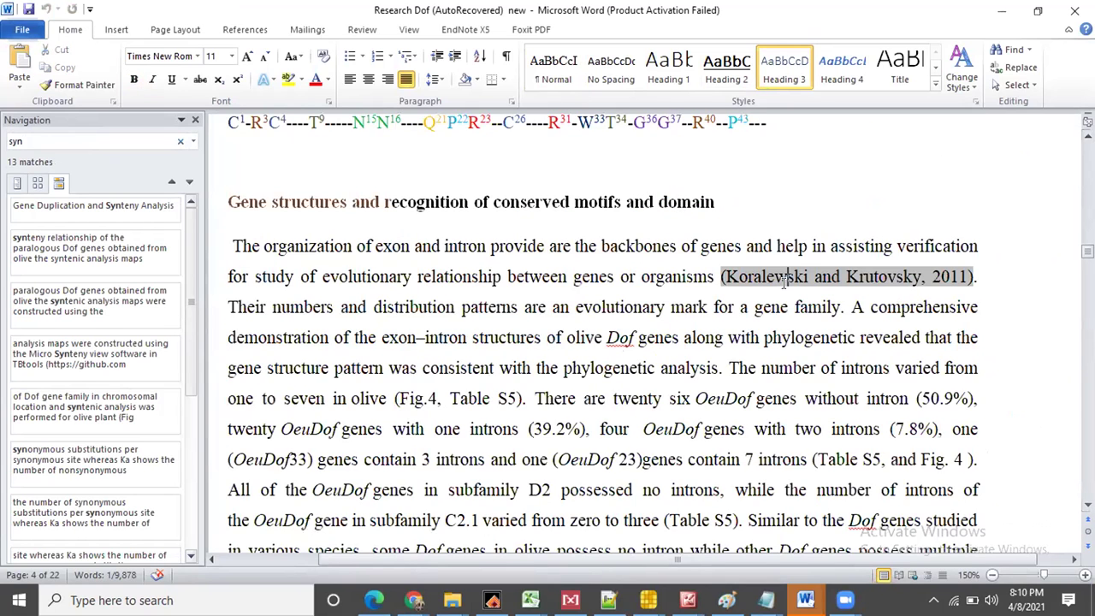
{"action": "key", "text": "Page_Down"}
{"action": "key", "text": "Down"}
{"action": "key", "text": "Down"}
{"action": "key", "text": "Down"}
{"action": "key", "text": "Down"}
{"action": "key", "text": "Down"}
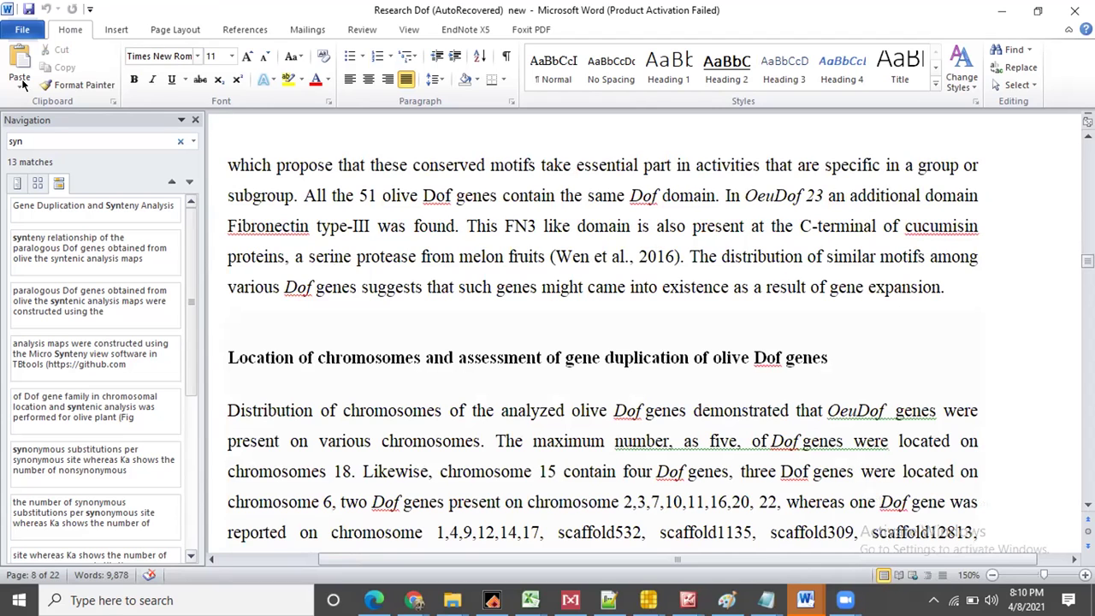
{"action": "left_click", "coordinate": [195, 119]}
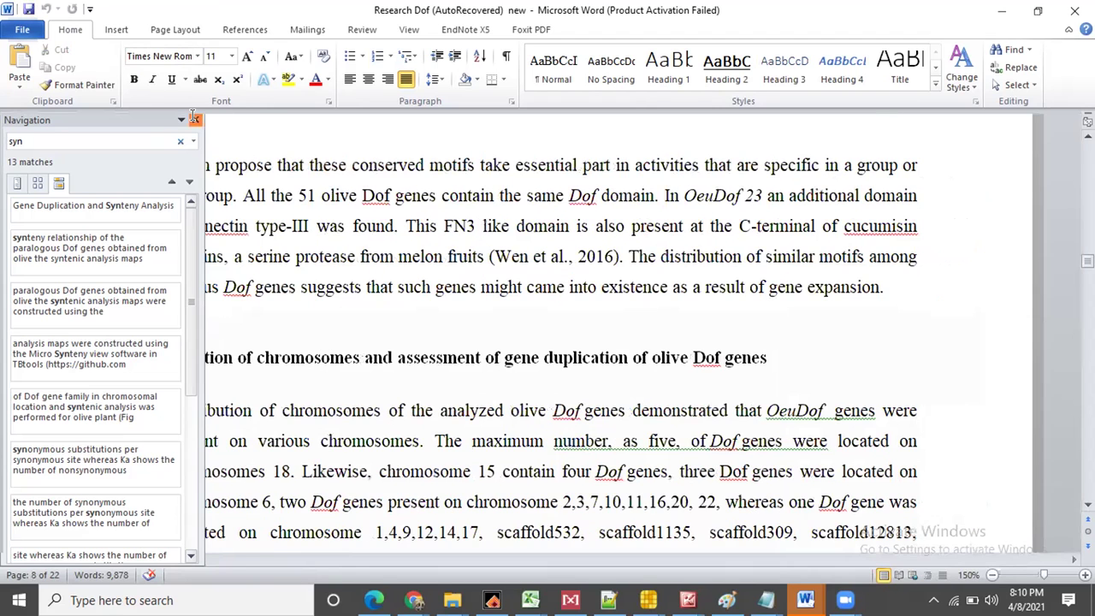
Read through the chromosome location results down to the paragraph on the date of gene duplication and Ka/Ks values
{"action": "key", "text": "Down"}
{"action": "key", "text": "Down"}
{"action": "key", "text": "Down"}
{"action": "key", "text": "Down"}
{"action": "key", "text": "Down"}
{"action": "key", "text": "Down"}
{"action": "key", "text": "Down"}
{"action": "key", "text": "Down"}
{"action": "key", "text": "Down"}
{"action": "key", "text": "Down"}
{"action": "key", "text": "Down"}
{"action": "key", "text": "Down"}
{"action": "key", "text": "Down"}
{"action": "key", "text": "Down"}
{"action": "key", "text": "Down"}
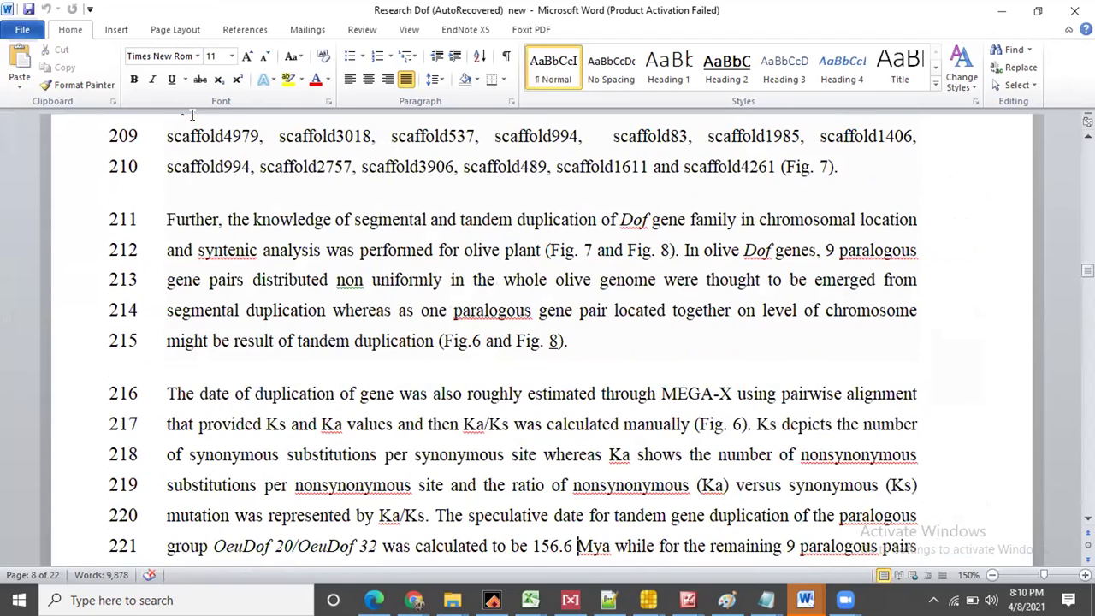
Go back up to the heading on the location of chromosomes and assessment of gene duplication in olive Dof genes
{"action": "key", "text": "Up"}
{"action": "key", "text": "Up"}
{"action": "key", "text": "Up"}
{"action": "key", "text": "Up"}
{"action": "key", "text": "Up"}
{"action": "key", "text": "Up"}
{"action": "key", "text": "Up"}
{"action": "key", "text": "Up"}
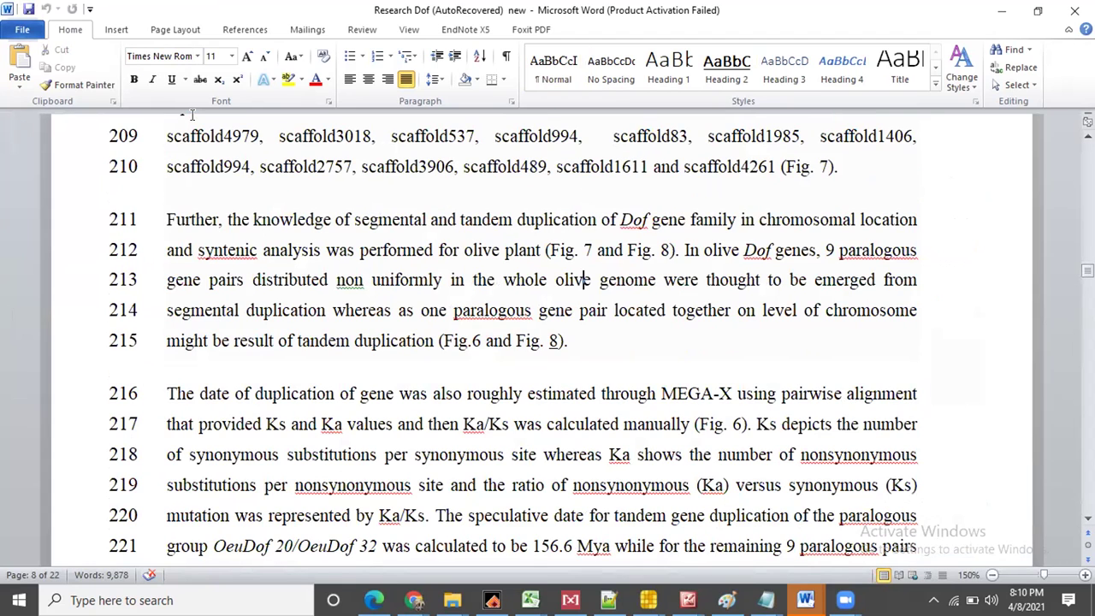
{"action": "key", "text": "Up"}
{"action": "key", "text": "Up"}
{"action": "key", "text": "Up"}
{"action": "key", "text": "Up"}
{"action": "key", "text": "Up"}
{"action": "key", "text": "Up"}
{"action": "key", "text": "Up"}
{"action": "key", "text": "Up"}
{"action": "key", "text": "Up"}
{"action": "key", "text": "Up"}
{"action": "key", "text": "Up"}
{"action": "key", "text": "Up"}
{"action": "key", "text": "Up"}
{"action": "key", "text": "Up"}
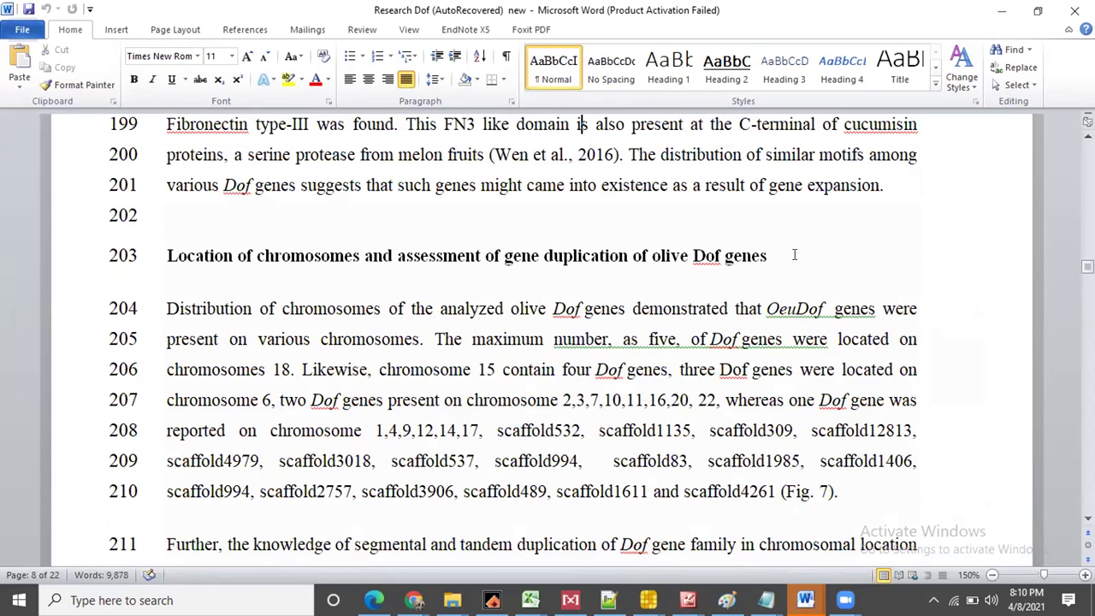
Examine the Ks and Ka definitions in the duplication-date paragraph, marking "synonymous site", "Ka" and the nonsynonymous site wording
{"action": "scroll", "coordinate": [538, 282], "scroll_direction": "down", "scroll_amount": 5}
{"action": "left_click", "coordinate": [585, 353]}
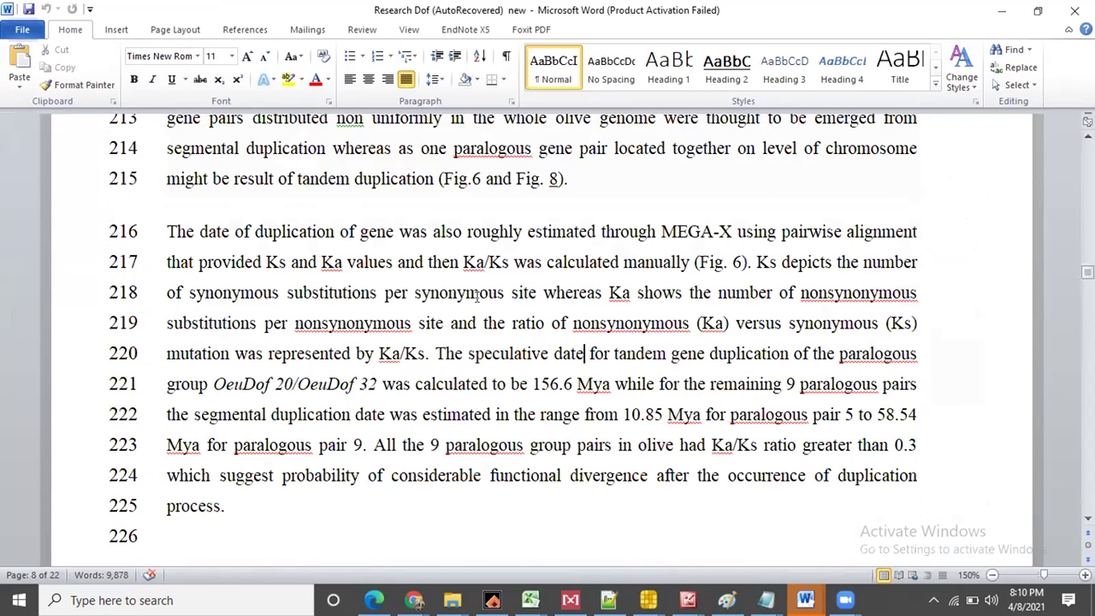
{"action": "left_click_drag", "start_coordinate": [411, 293], "coordinate": [542, 293]}
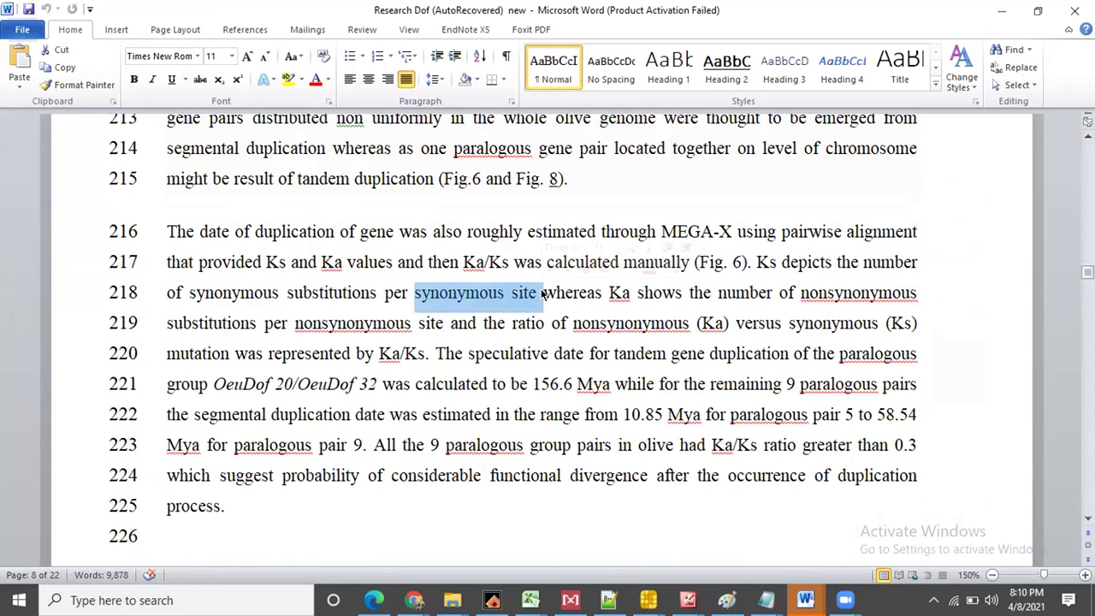
{"action": "double_click", "coordinate": [616, 292]}
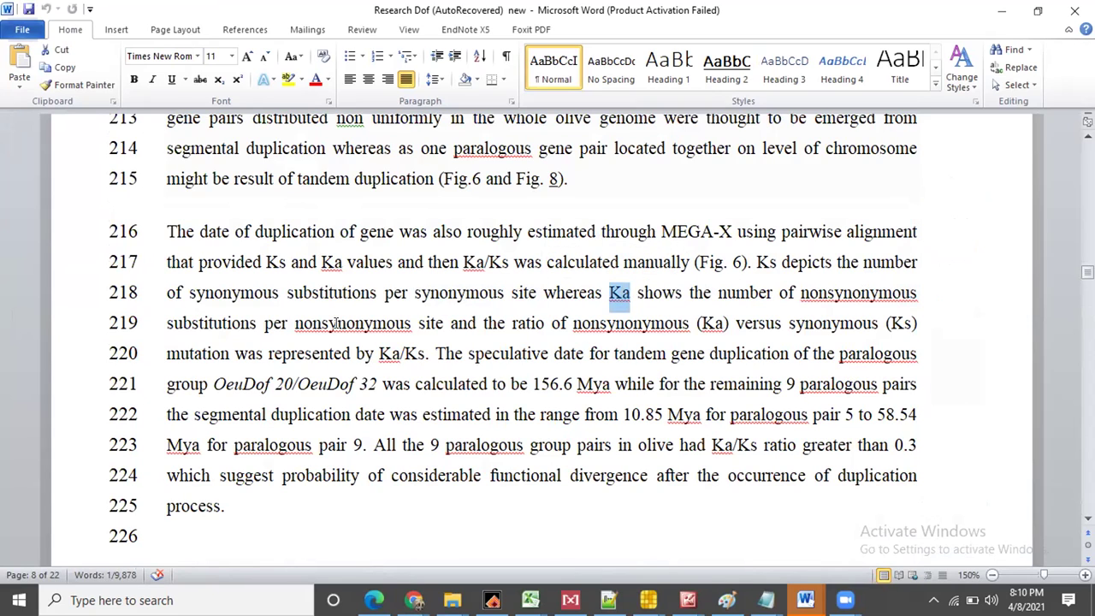
{"action": "left_click", "coordinate": [204, 323]}
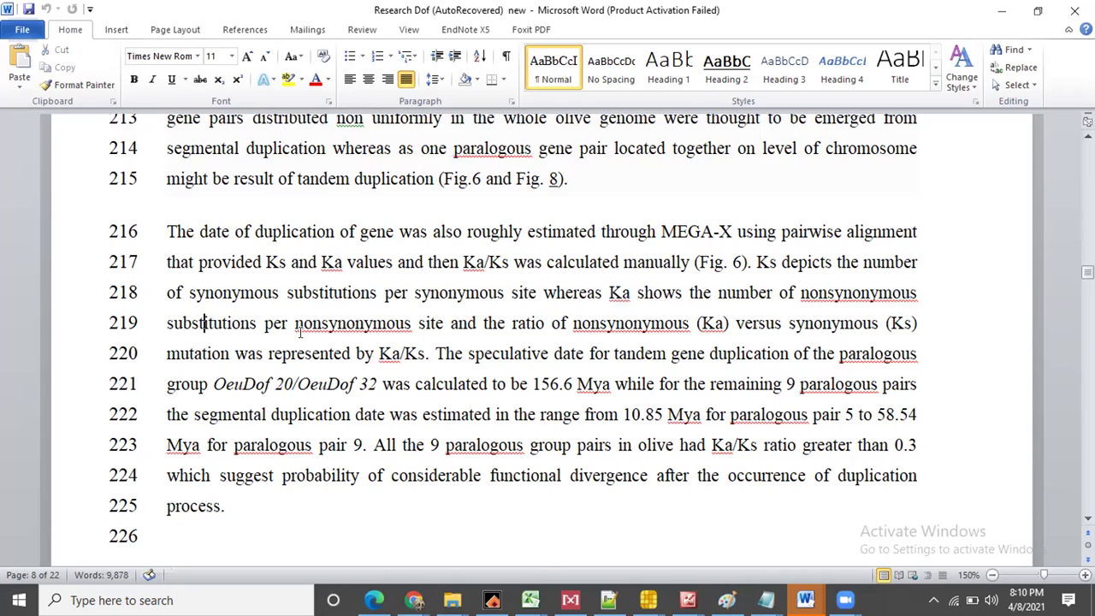
{"action": "left_click_drag", "start_coordinate": [317, 314], "coordinate": [446, 324]}
{"action": "left_click", "coordinate": [568, 324]}
Examine the segmental duplication dates and the Ka/Ks interpretation, marking "10.85 Mya", "Mya" and the functional divergence wording
{"action": "left_click_drag", "start_coordinate": [622, 417], "coordinate": [695, 419]}
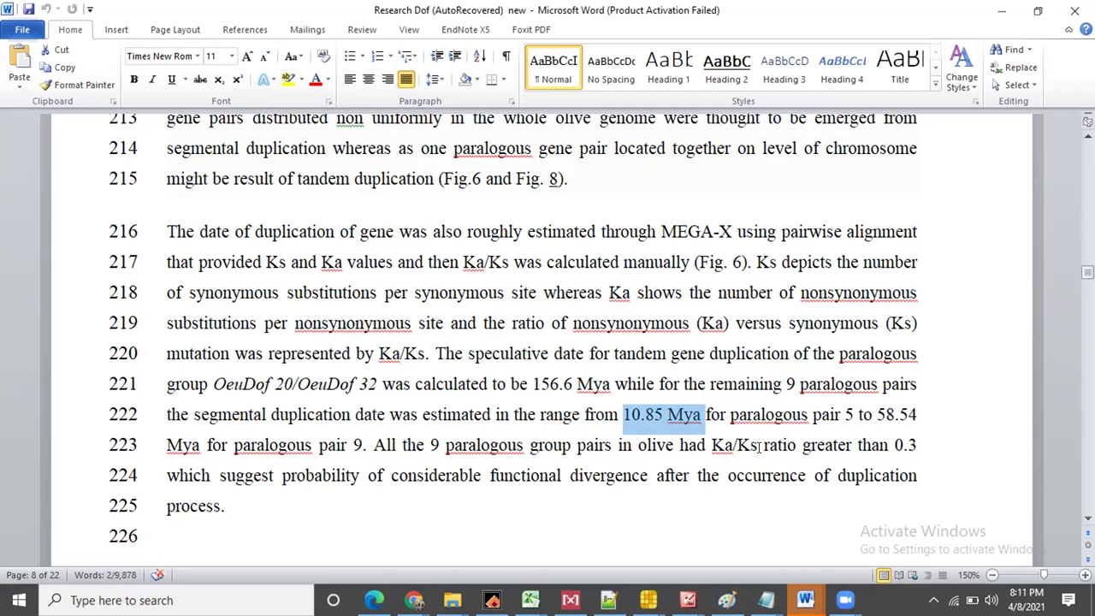
{"action": "left_click_drag", "start_coordinate": [167, 445], "coordinate": [199, 446]}
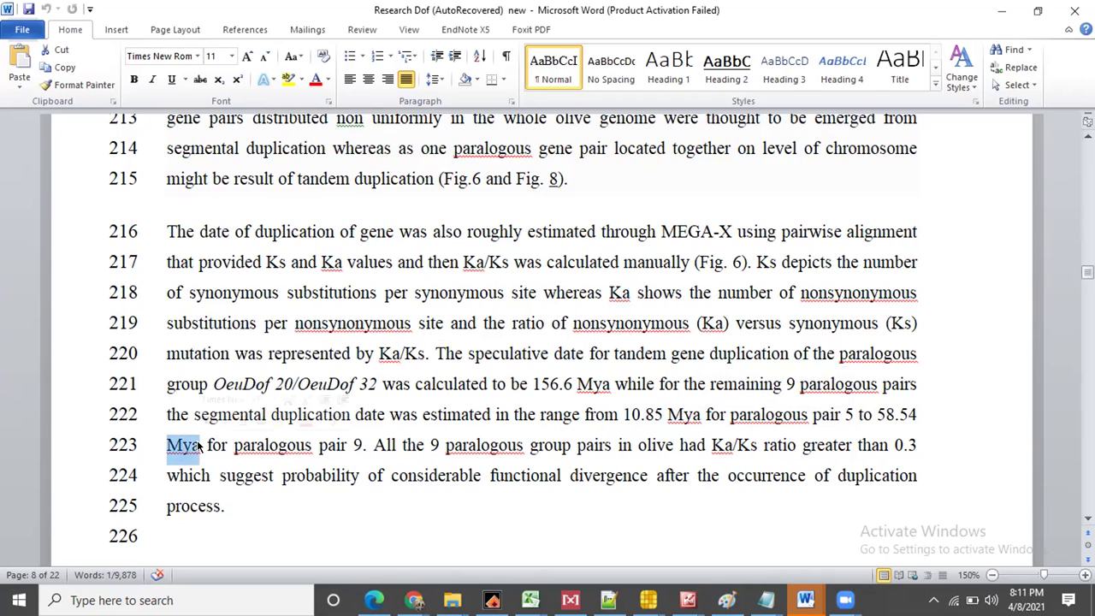
{"action": "left_click", "coordinate": [498, 445]}
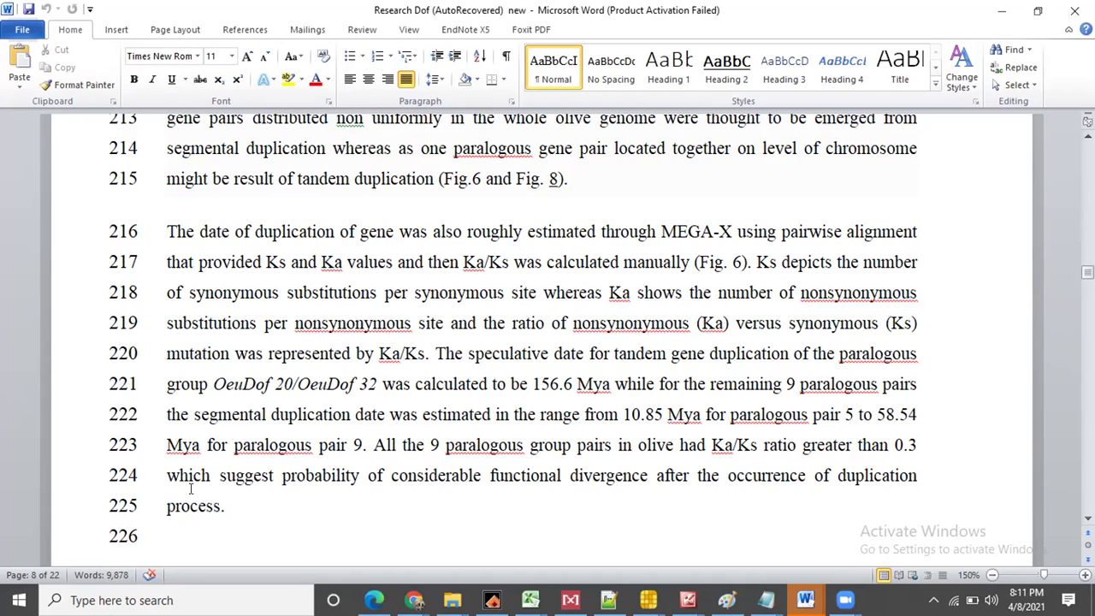
{"action": "left_click_drag", "start_coordinate": [491, 476], "coordinate": [579, 476]}
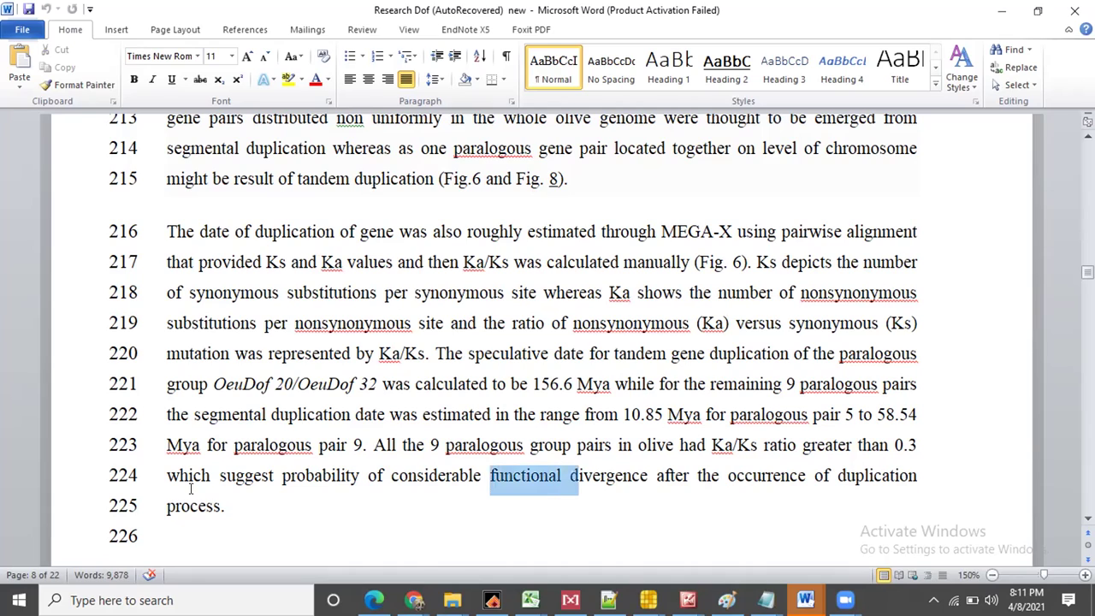
Examine the duplication-date paragraph, marking "functional divergence", the text up to paralogous pair 9, and the closing Ka/Ks ratio sentence
{"action": "left_click", "coordinate": [768, 475]}
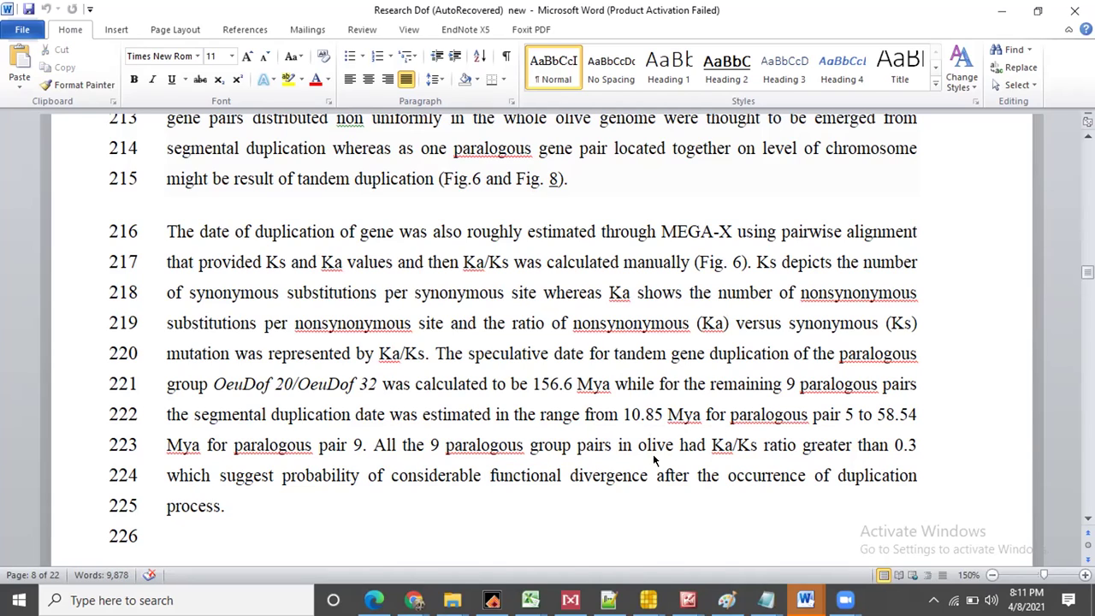
{"action": "left_click_drag", "start_coordinate": [491, 475], "coordinate": [657, 476]}
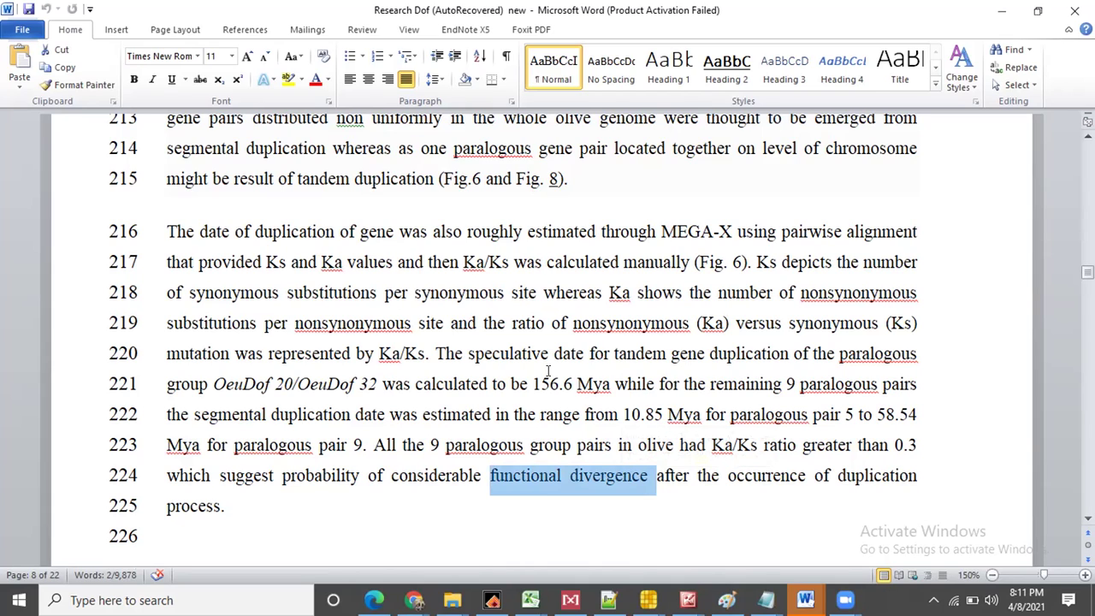
{"action": "left_click", "coordinate": [163, 232]}
{"action": "left_click_drag", "start_coordinate": [162, 232], "coordinate": [371, 443]}
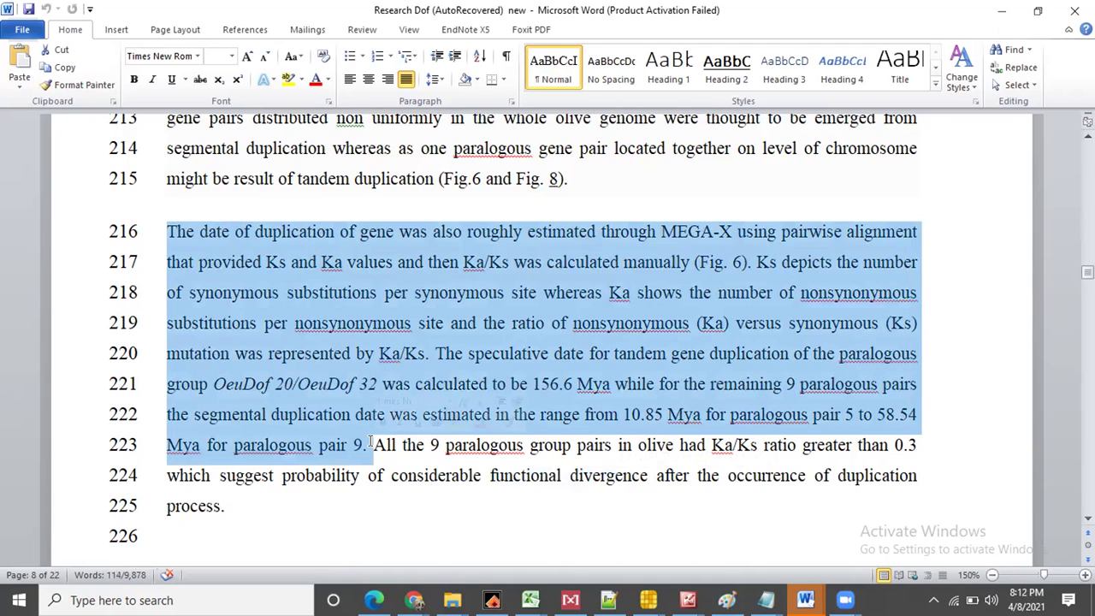
{"action": "left_click", "coordinate": [515, 475]}
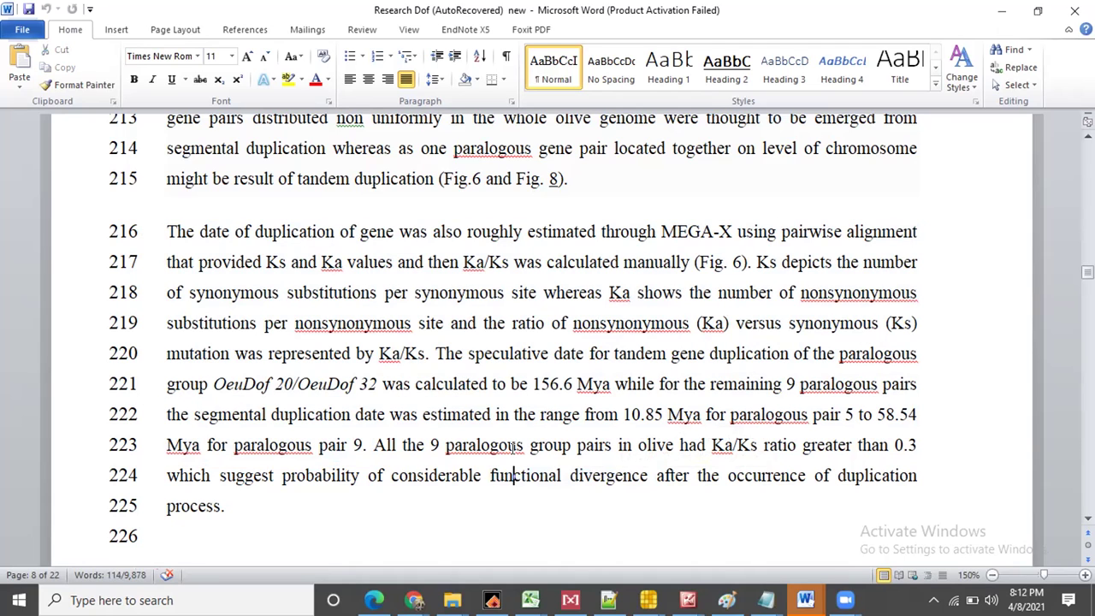
{"action": "left_click", "coordinate": [371, 444]}
{"action": "key", "text": "ctrl+shift+Down"}
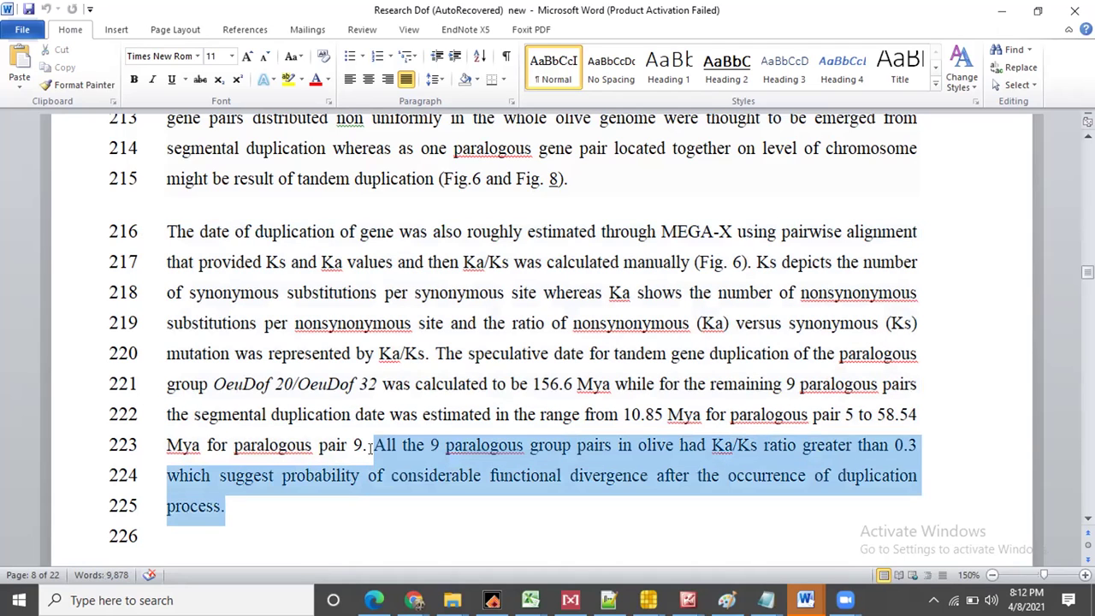
{"action": "key", "text": "Right"}
{"action": "scroll", "coordinate": [371, 445], "scroll_direction": "down", "scroll_amount": 7}
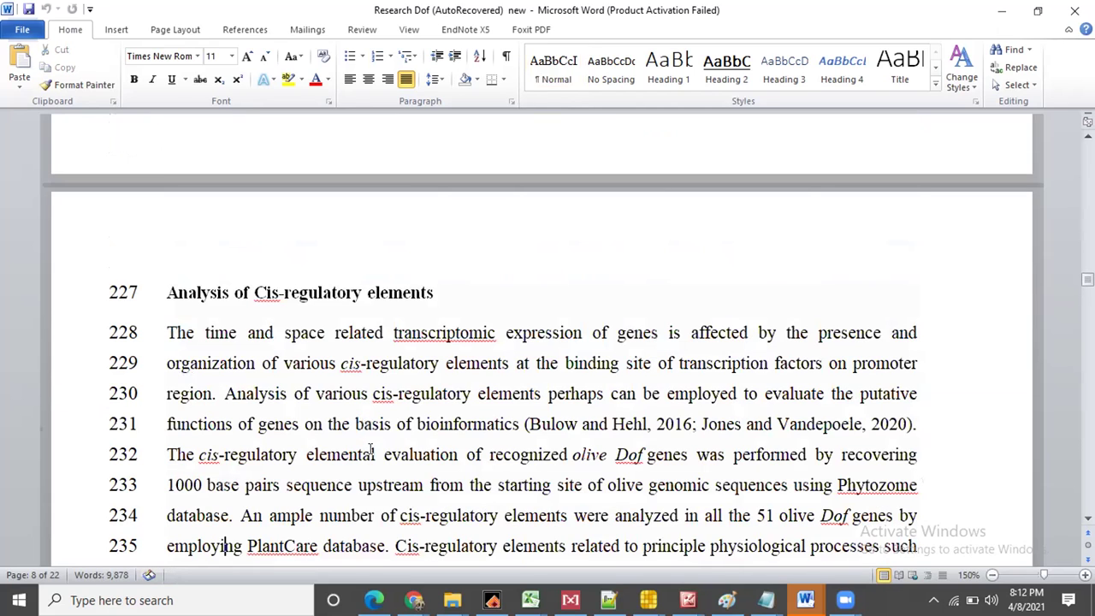
Put the manuscript away, switch to File Explorer, and search the current folder for "dof"
{"action": "left_click", "coordinate": [1002, 10]}
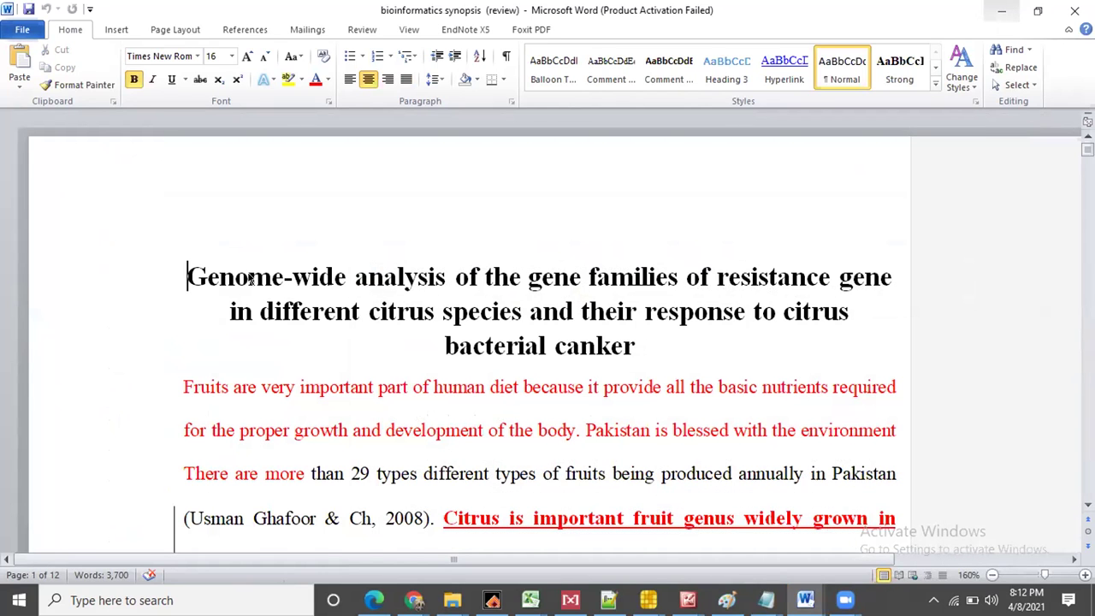
{"action": "key", "text": "alt+Tab"}
{"action": "left_click", "coordinate": [75, 128]}
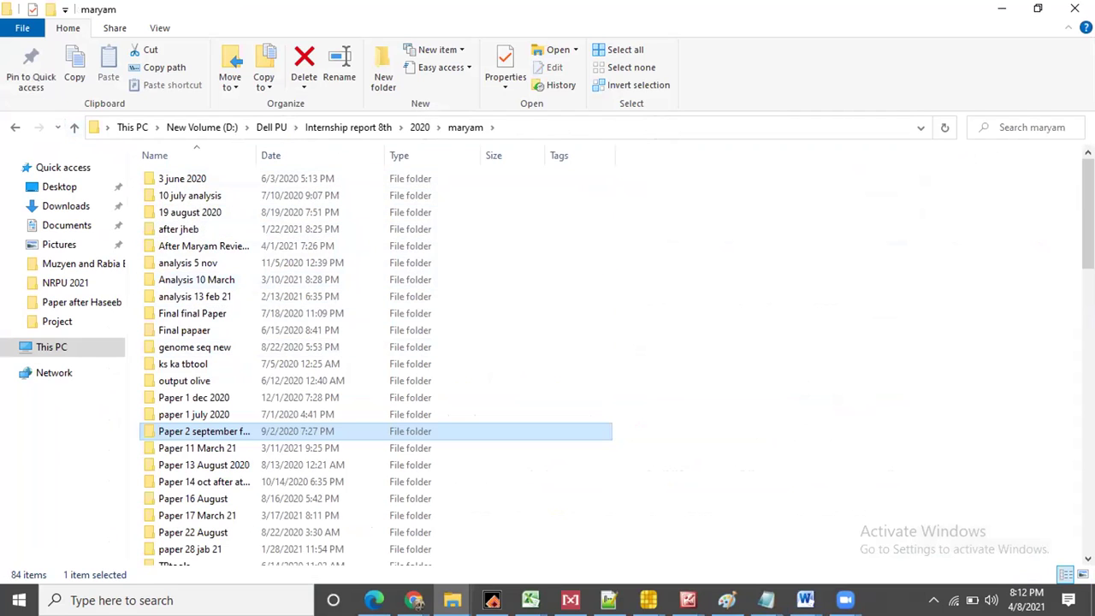
{"action": "left_click", "coordinate": [1014, 124]}
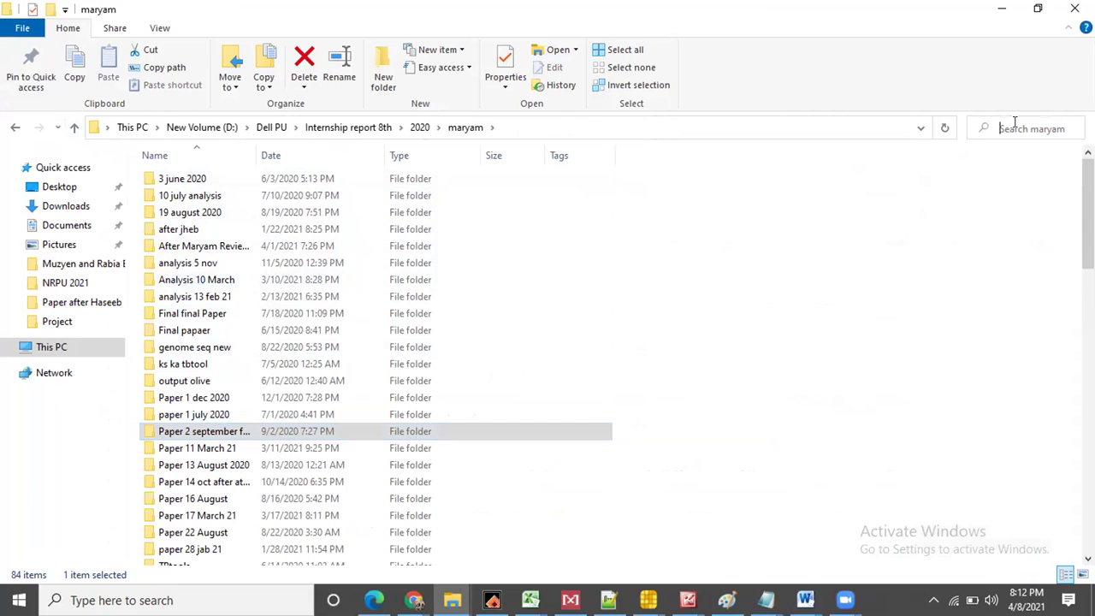
{"action": "type", "text": "dof"}
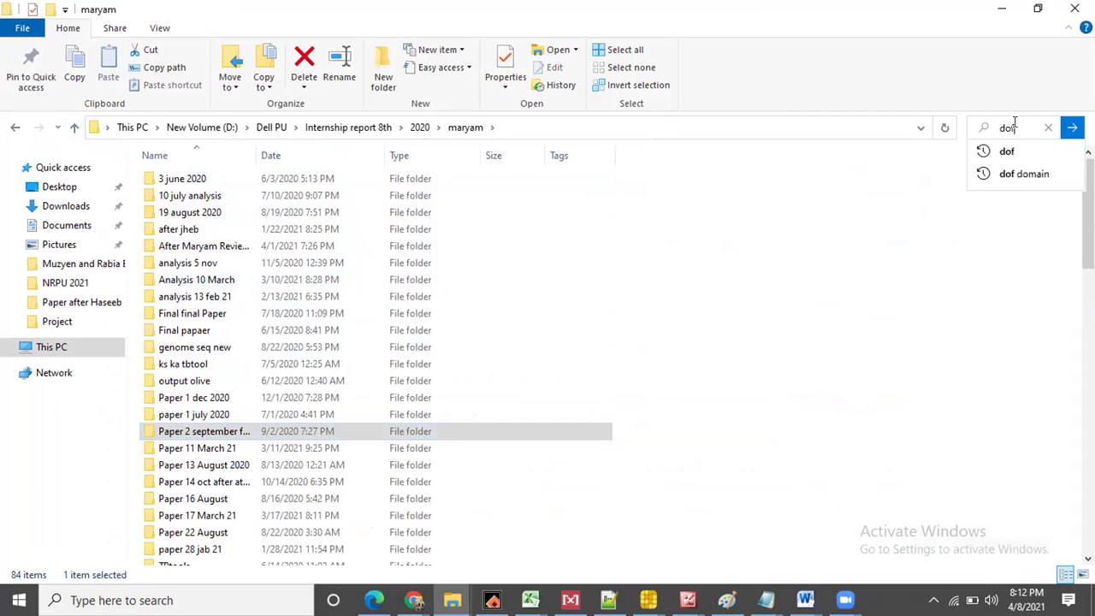
{"action": "key", "text": "Return"}
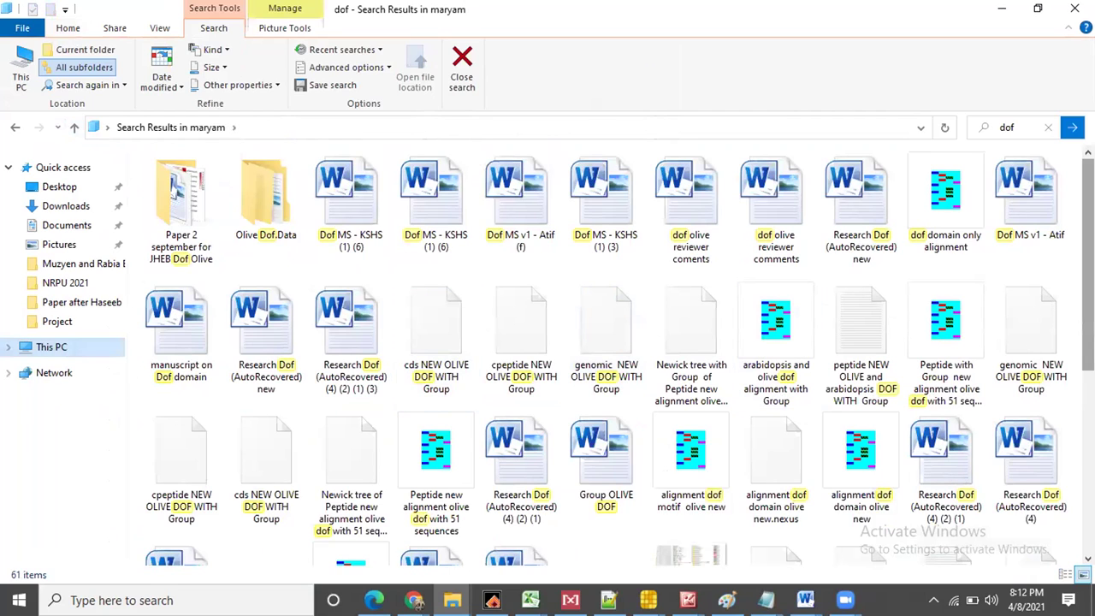
Open the Word document "Genome-wide Bioinformatics Analysis of Dof Transcription" from the search results and maximize its window
{"action": "scroll", "coordinate": [607, 351], "scroll_direction": "down", "scroll_amount": 2}
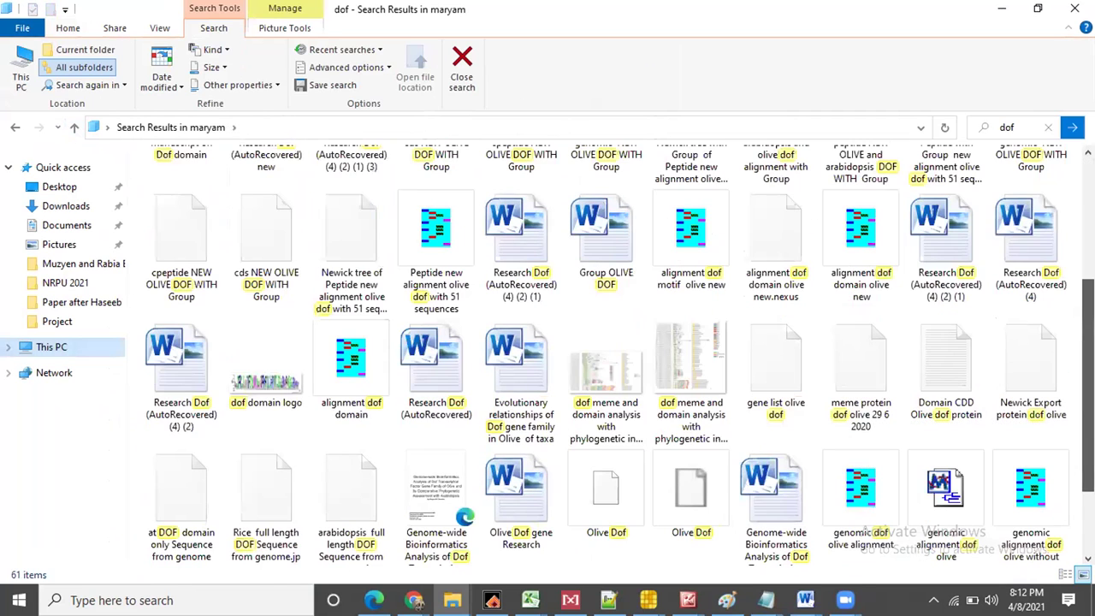
{"action": "scroll", "coordinate": [607, 350], "scroll_direction": "down", "scroll_amount": 1}
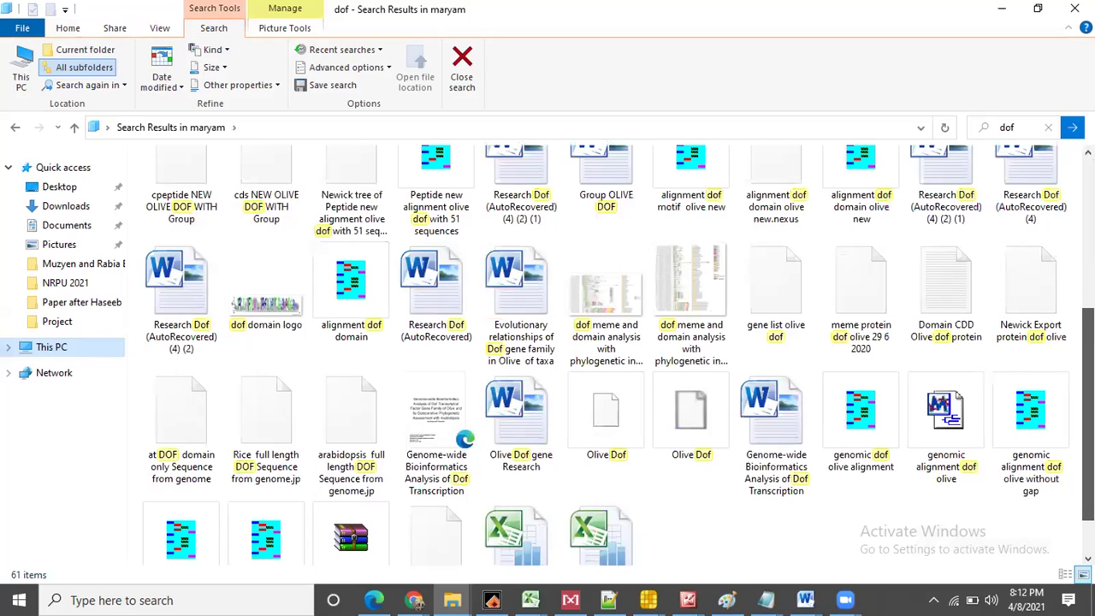
{"action": "scroll", "coordinate": [608, 351], "scroll_direction": "down", "scroll_amount": 1}
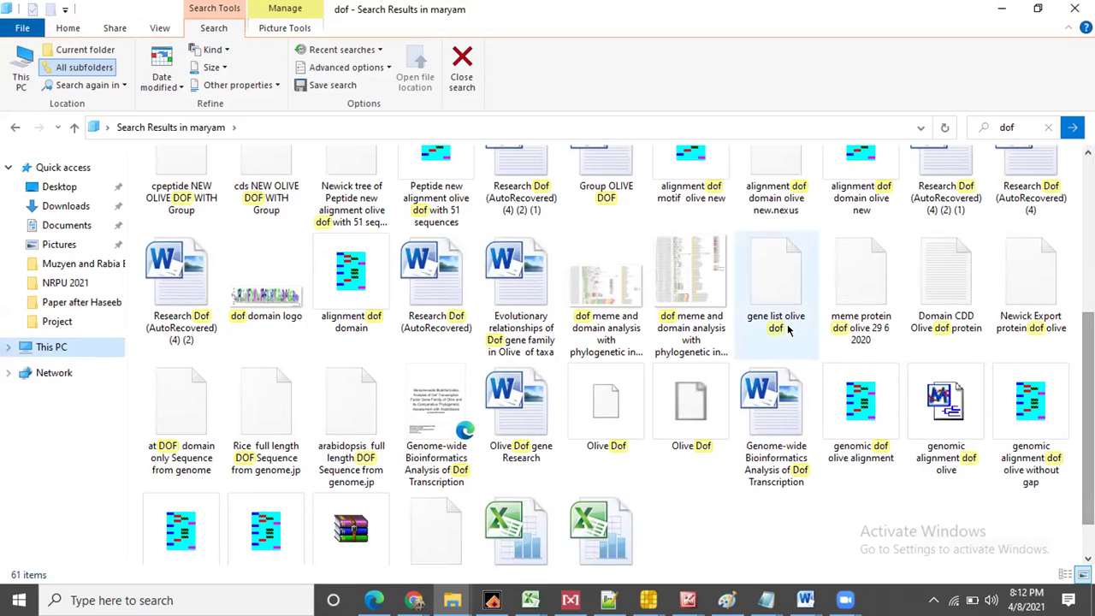
{"action": "left_click", "coordinate": [788, 416]}
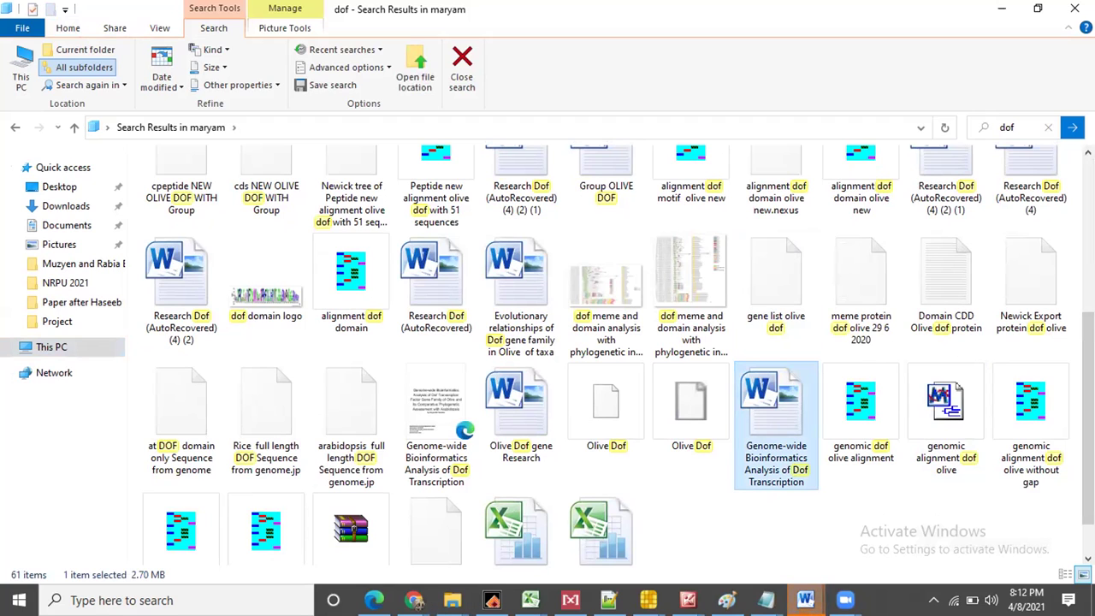
{"action": "mouse_move", "coordinate": [805, 600]}
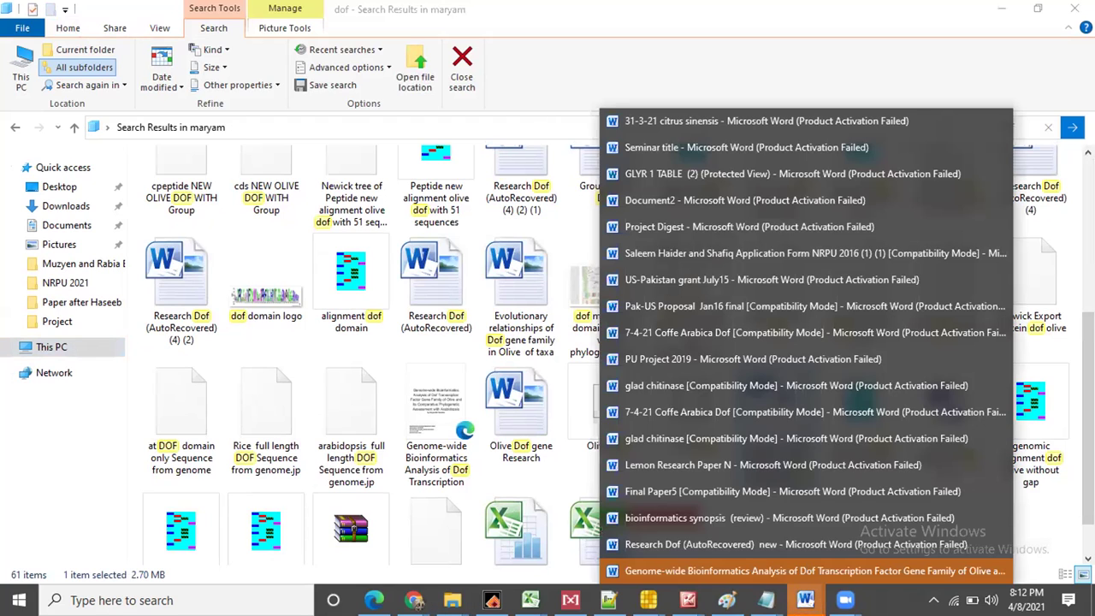
{"action": "left_click", "coordinate": [785, 571]}
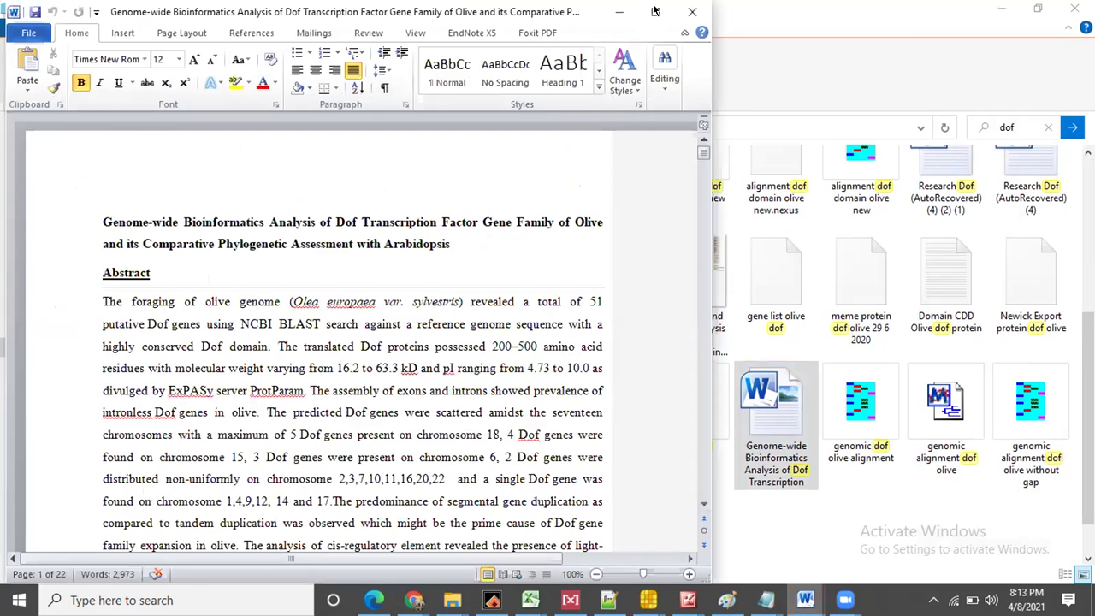
{"action": "left_click", "coordinate": [654, 10]}
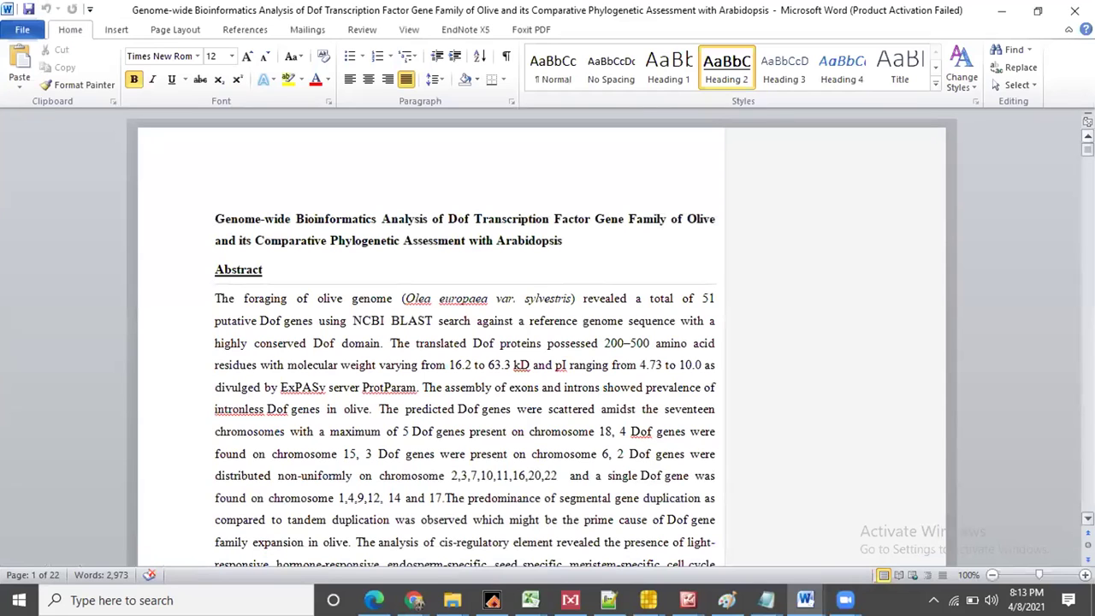
Look through the olive Dof manuscript from the abstract past the chromosomal distribution and cis-regulatory element sections to the last page
{"action": "left_click_drag", "start_coordinate": [1087, 150], "coordinate": [1087, 270]}
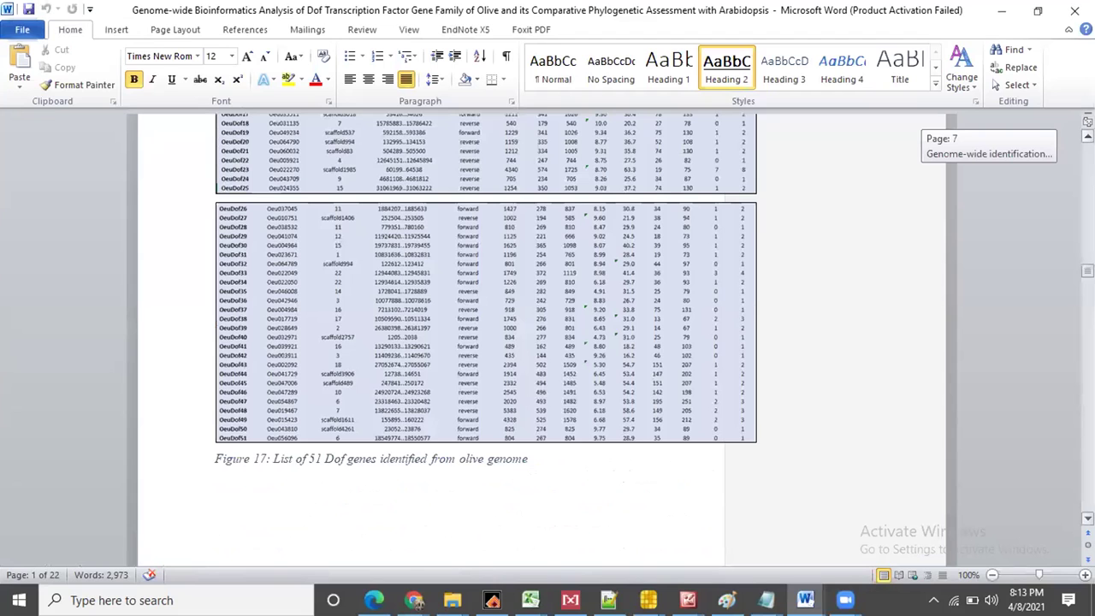
{"action": "left_click_drag", "start_coordinate": [1087, 270], "coordinate": [1087, 403]}
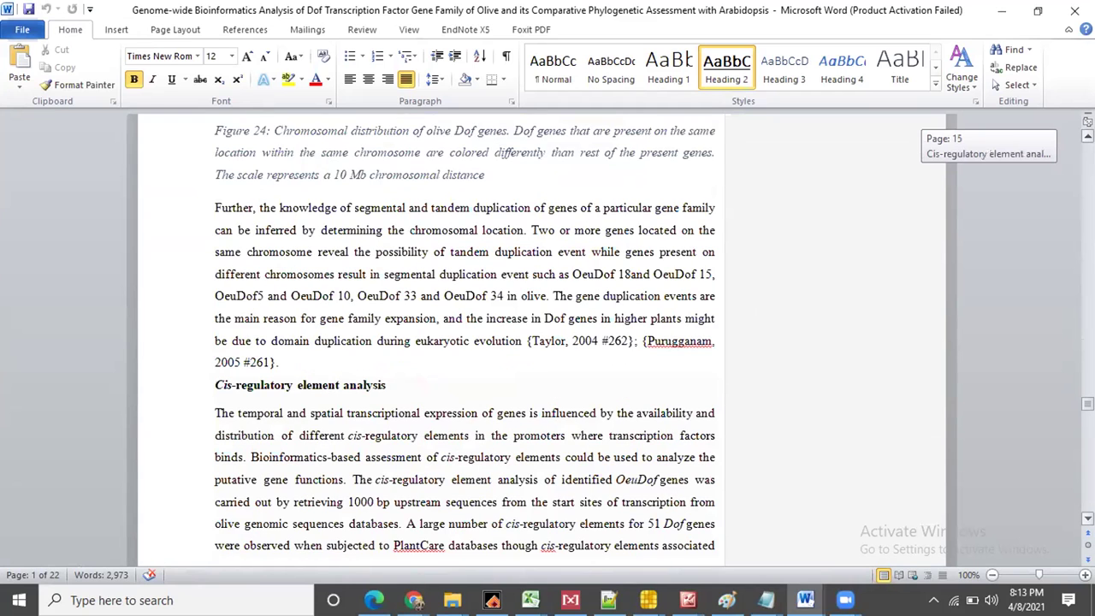
{"action": "scroll", "coordinate": [464, 342], "scroll_direction": "down", "scroll_amount": 15}
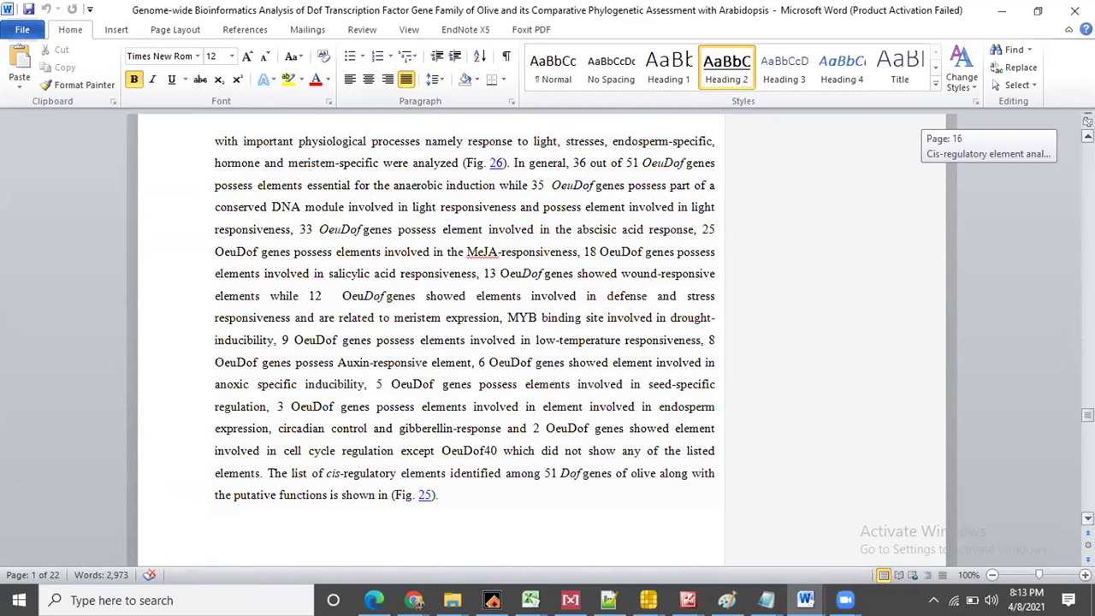
{"action": "scroll", "coordinate": [464, 342], "scroll_direction": "down", "scroll_amount": 15}
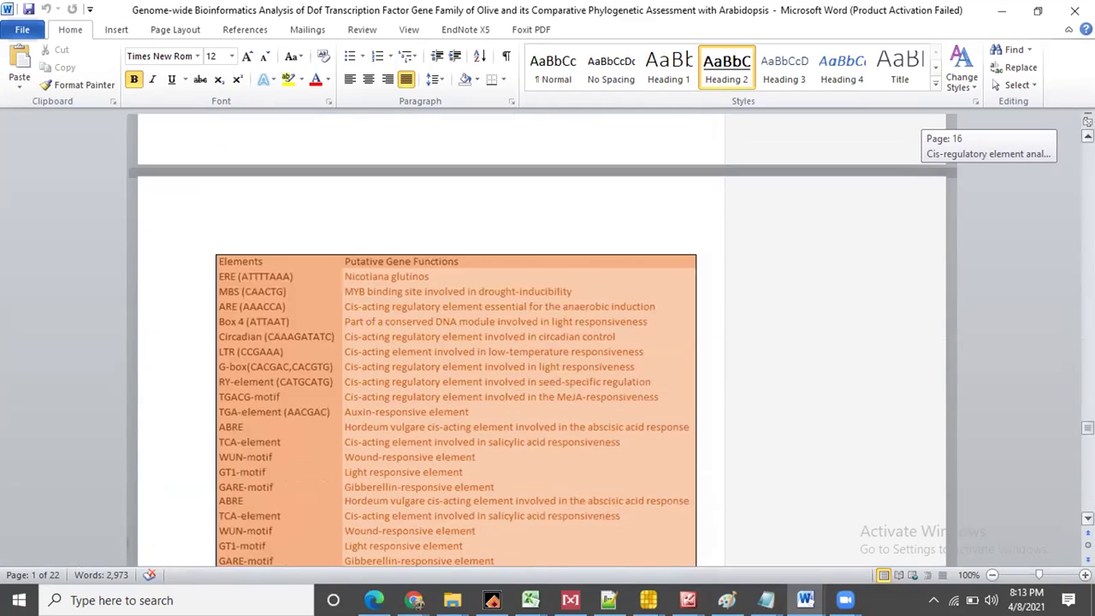
{"action": "scroll", "coordinate": [464, 342], "scroll_direction": "down", "scroll_amount": 20}
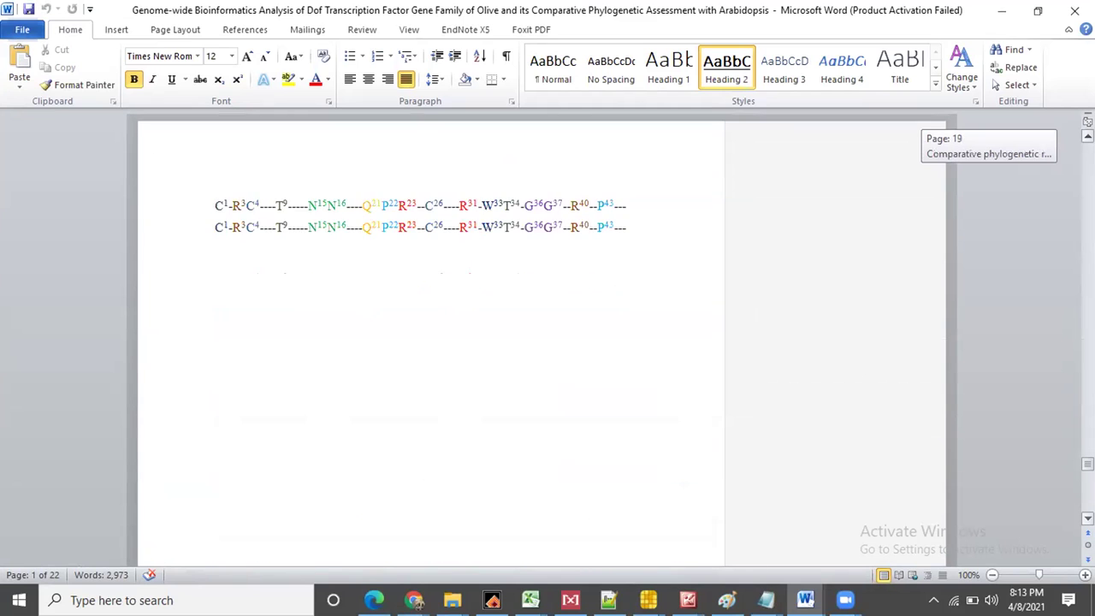
{"action": "left_click_drag", "start_coordinate": [1087, 483], "coordinate": [1028, 472]}
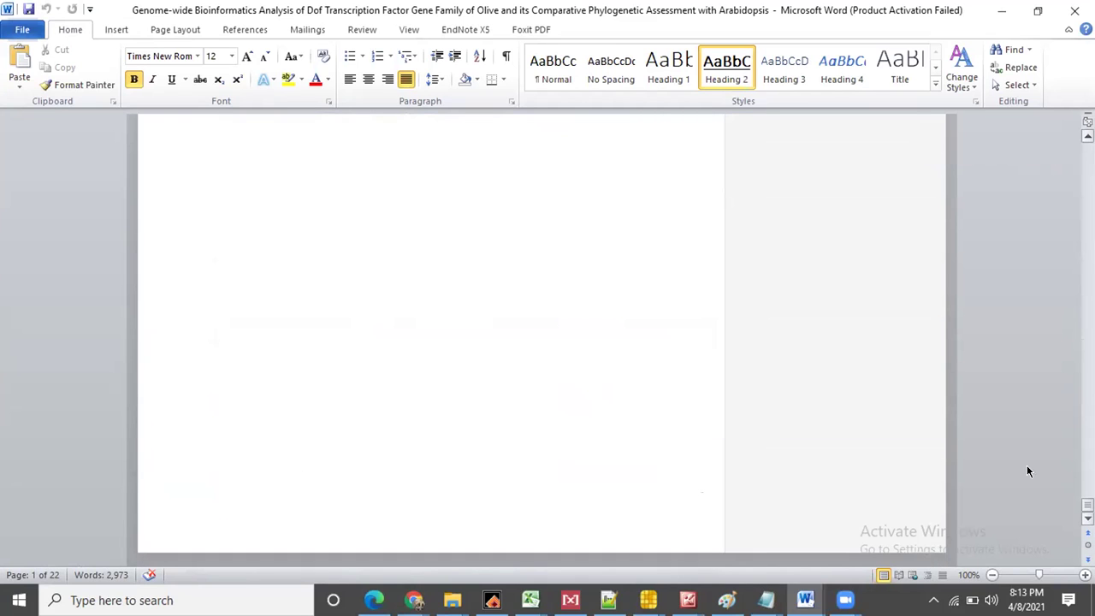
Return to the "dof" search results in File Explorer and look through them for another olive Dof manuscript
{"action": "left_click", "coordinate": [999, 11]}
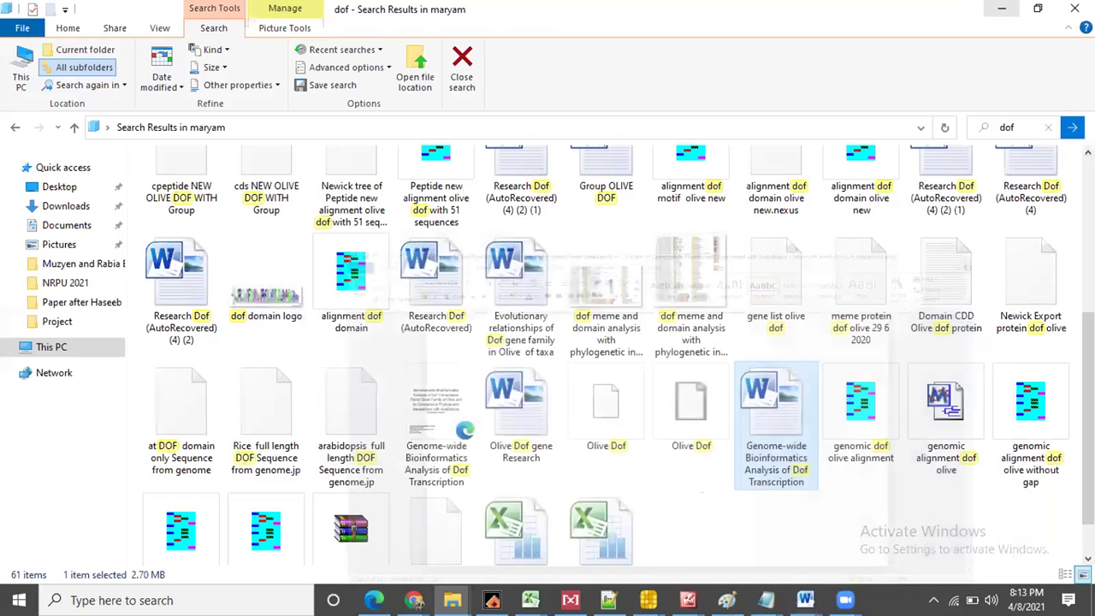
{"action": "scroll", "coordinate": [1030, 423], "scroll_direction": "down", "scroll_amount": 1}
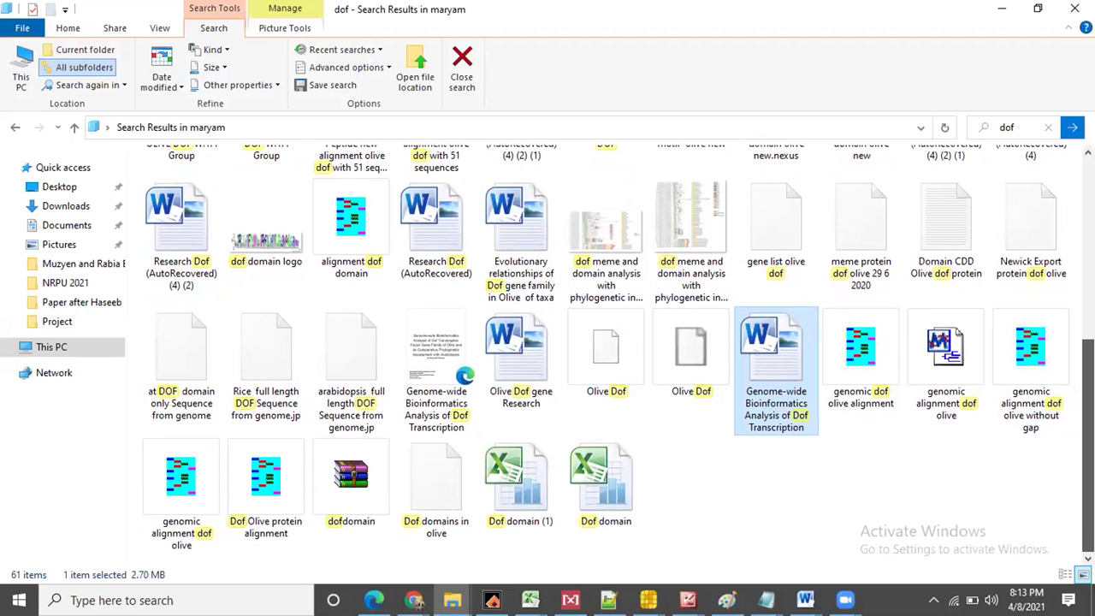
{"action": "left_click", "coordinate": [516, 239]}
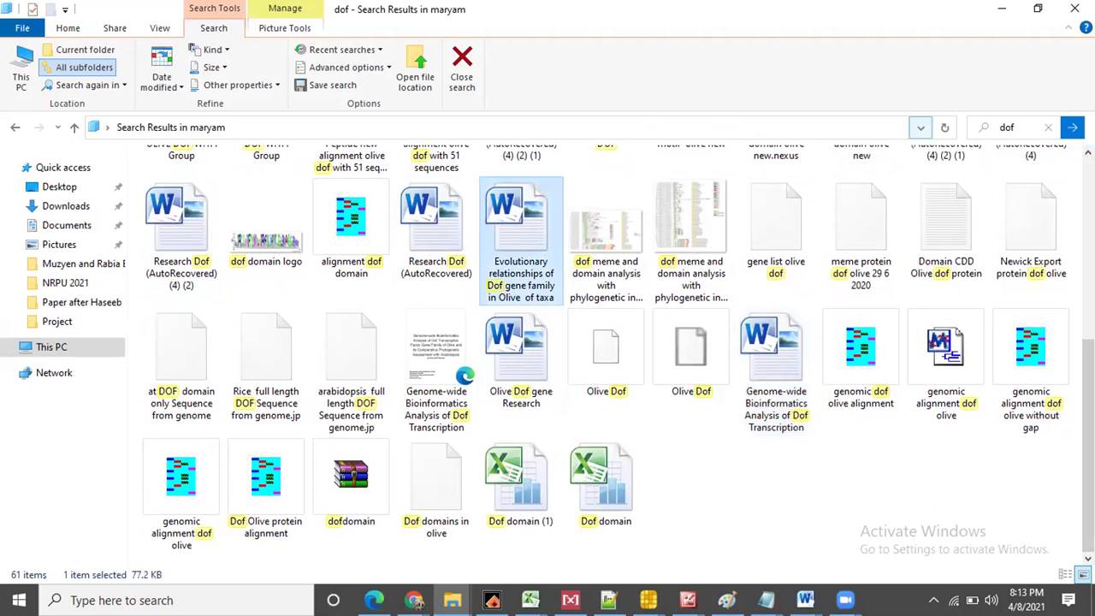
{"action": "scroll", "coordinate": [607, 351], "scroll_direction": "up", "scroll_amount": 4}
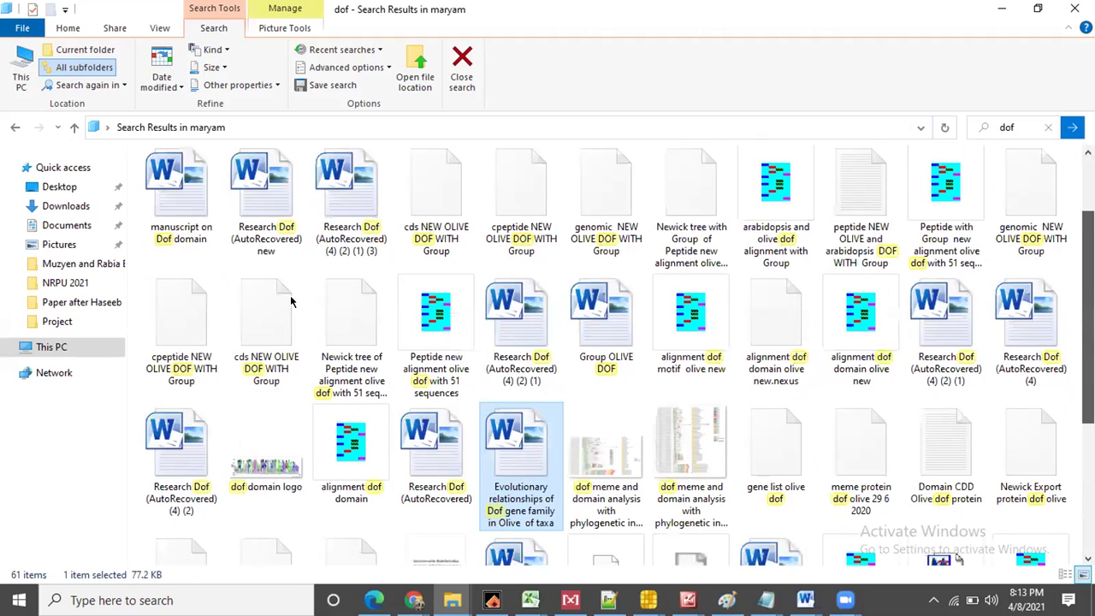
{"action": "scroll", "coordinate": [290, 301], "scroll_direction": "up", "scroll_amount": 3}
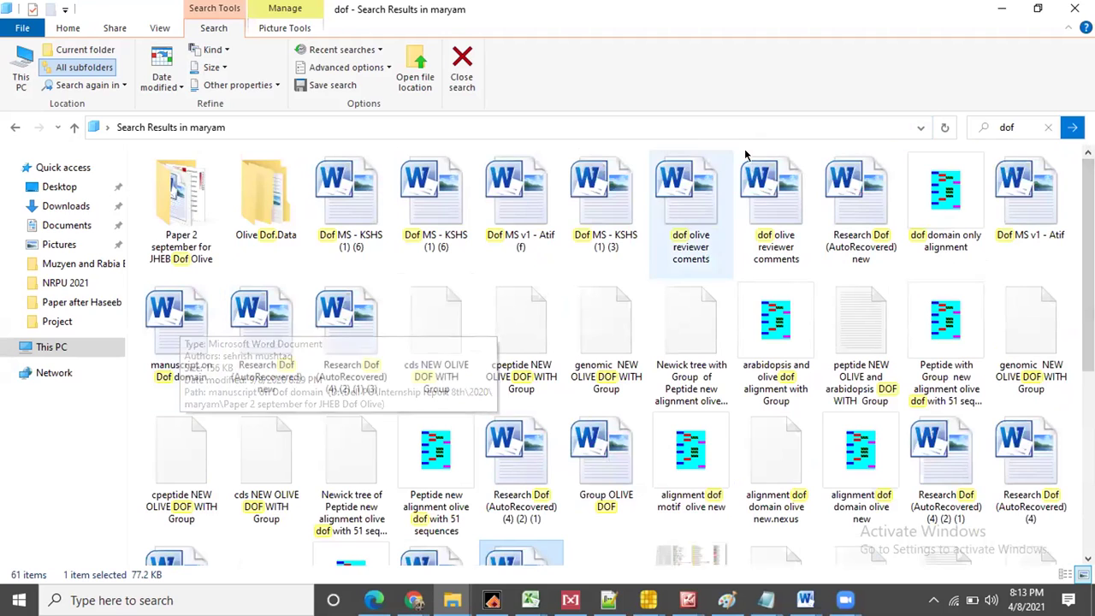
Replace the File Explorer search with "genome wide" and run it
{"action": "left_click", "coordinate": [1010, 117]}
{"action": "type", "text": "gen"}
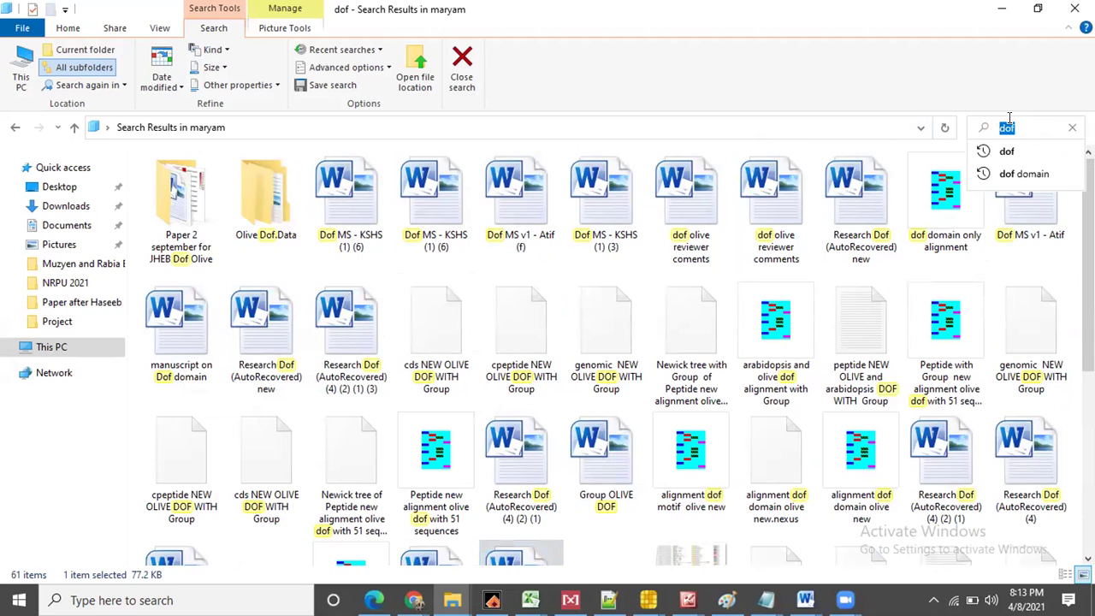
{"action": "type", "text": "om"}
{"action": "type", "text": "e wide"}
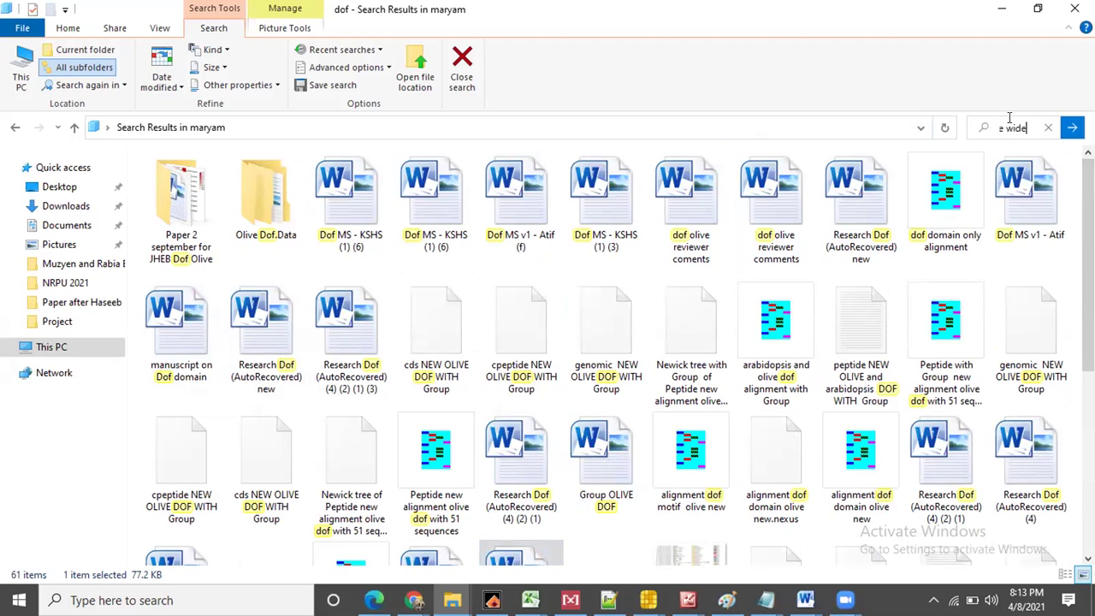
{"action": "key", "text": "Return"}
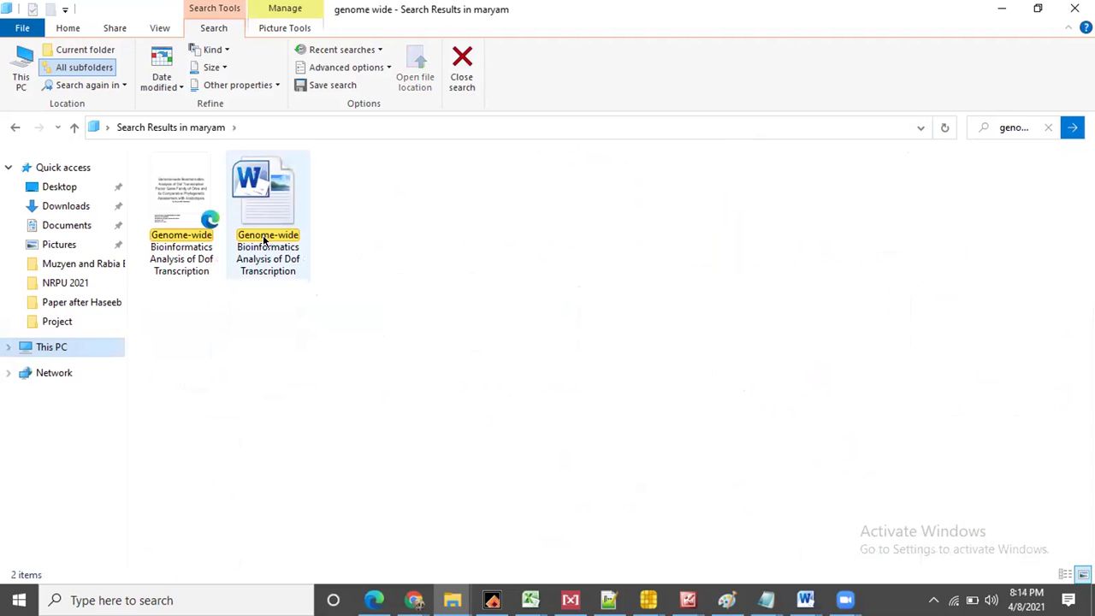
Open the "Genome-wide Bioinformatics Analysis of Dof Transcription" Word document from the results and go back to its title and abstract
{"action": "left_click", "coordinate": [262, 222]}
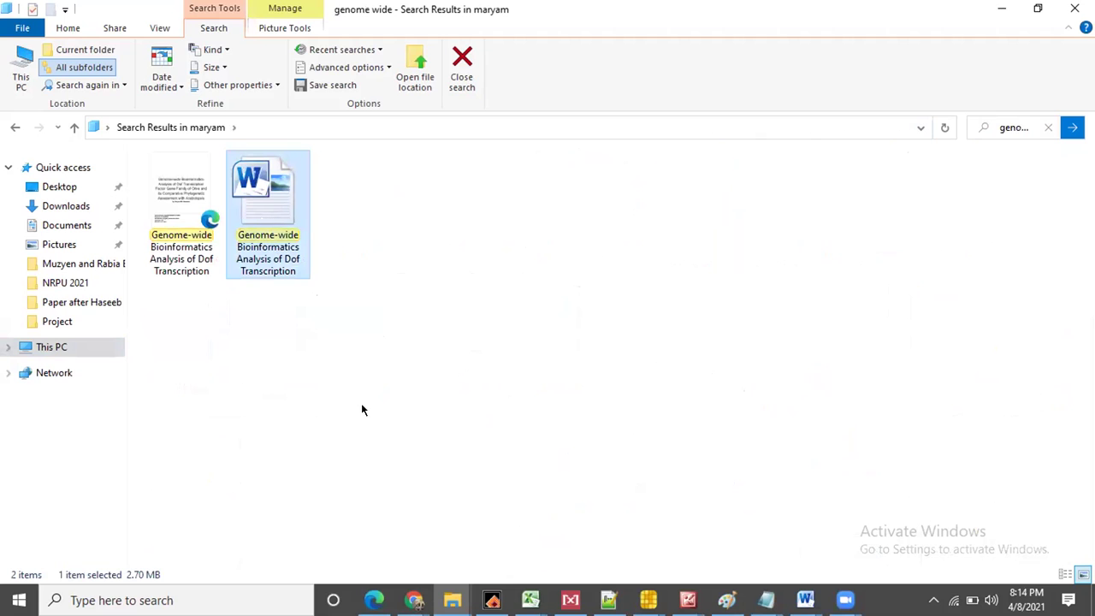
{"action": "mouse_move", "coordinate": [805, 599]}
{"action": "left_click", "coordinate": [782, 570]}
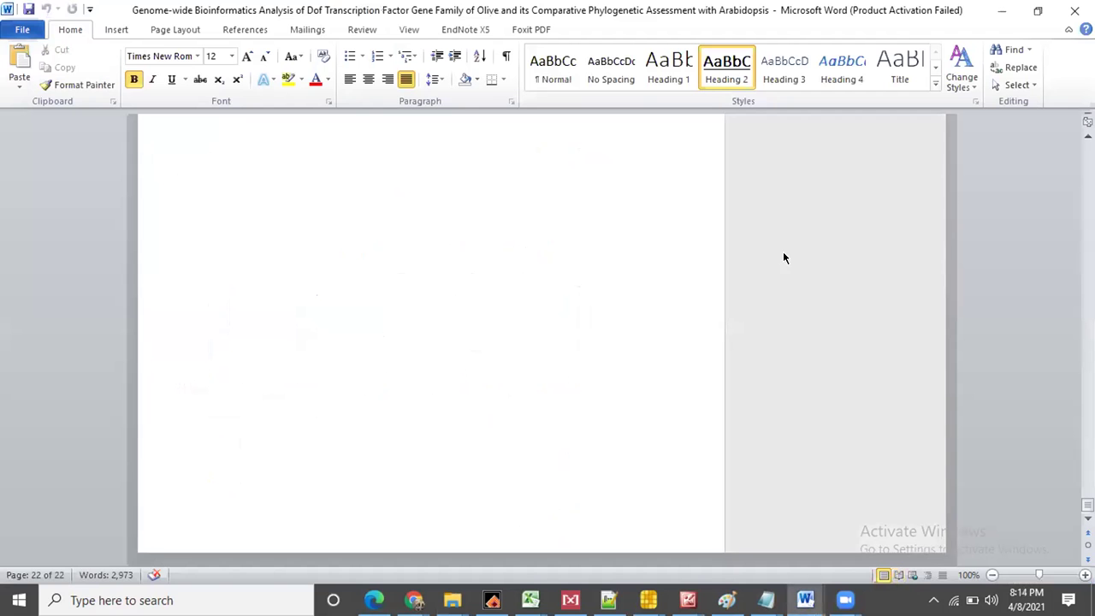
{"action": "left_click_drag", "start_coordinate": [1087, 505], "coordinate": [1061, 65]}
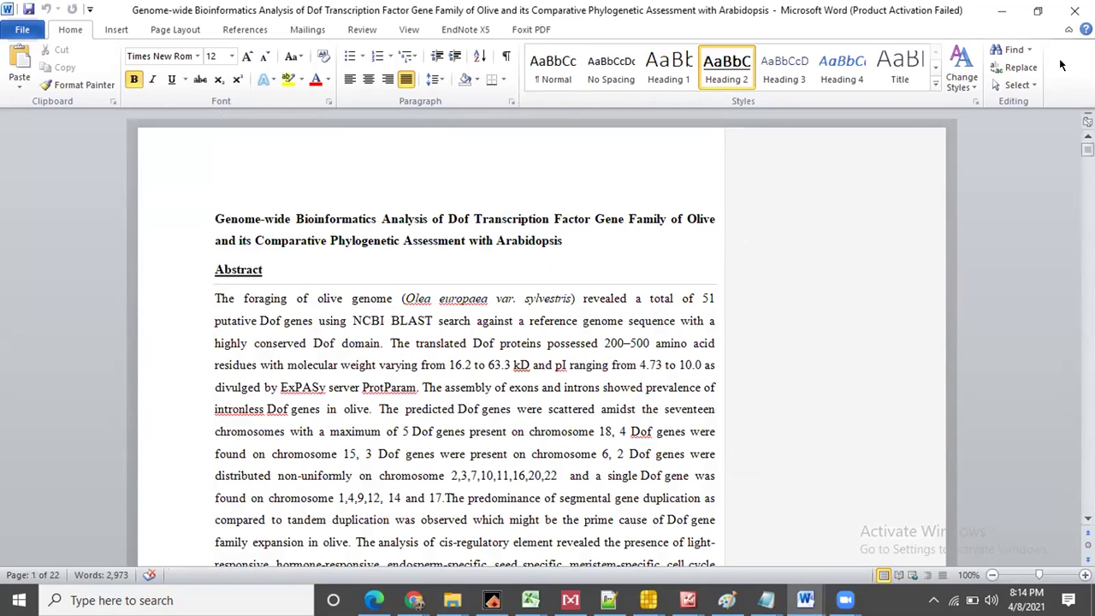
Switch from the Word manuscript to Chrome and run a Google search for "genomw wide dof in durian" in a new tab
{"action": "left_click", "coordinate": [1000, 10]}
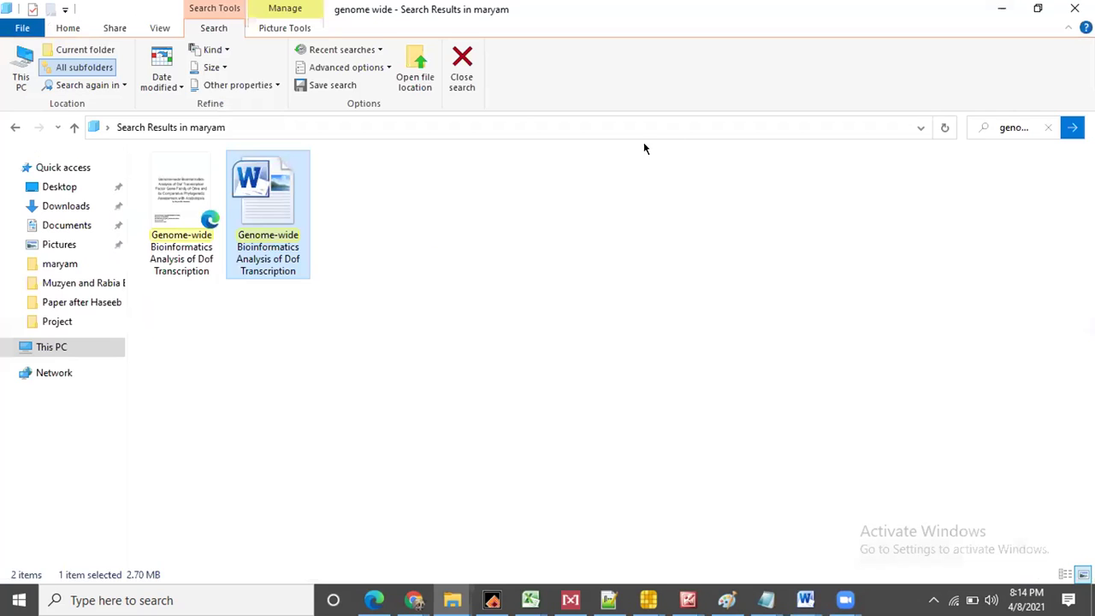
{"action": "mouse_move", "coordinate": [414, 600]}
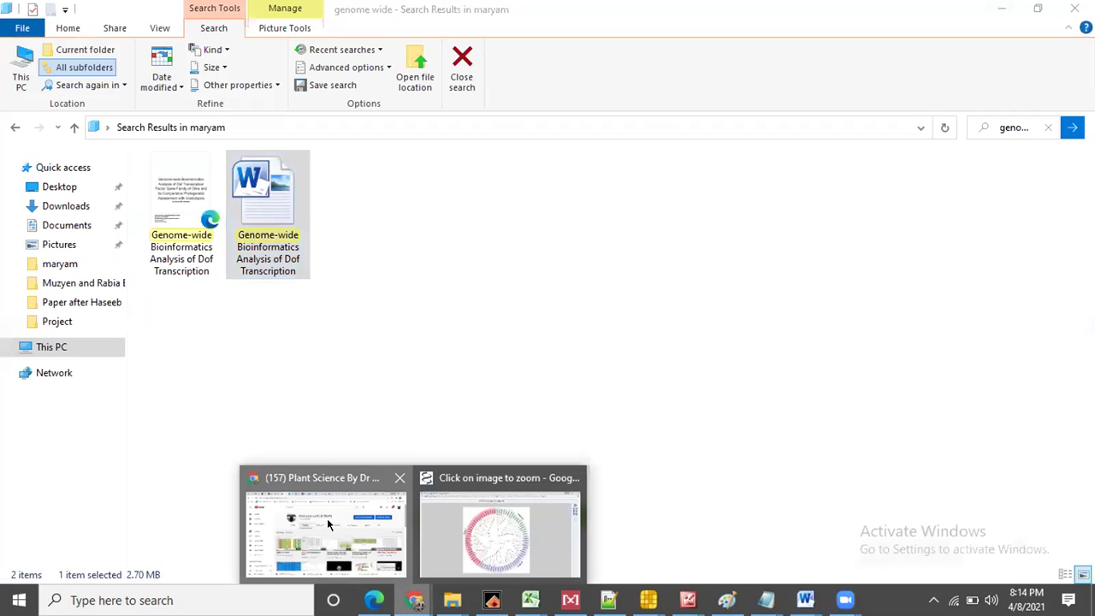
{"action": "left_click", "coordinate": [326, 519]}
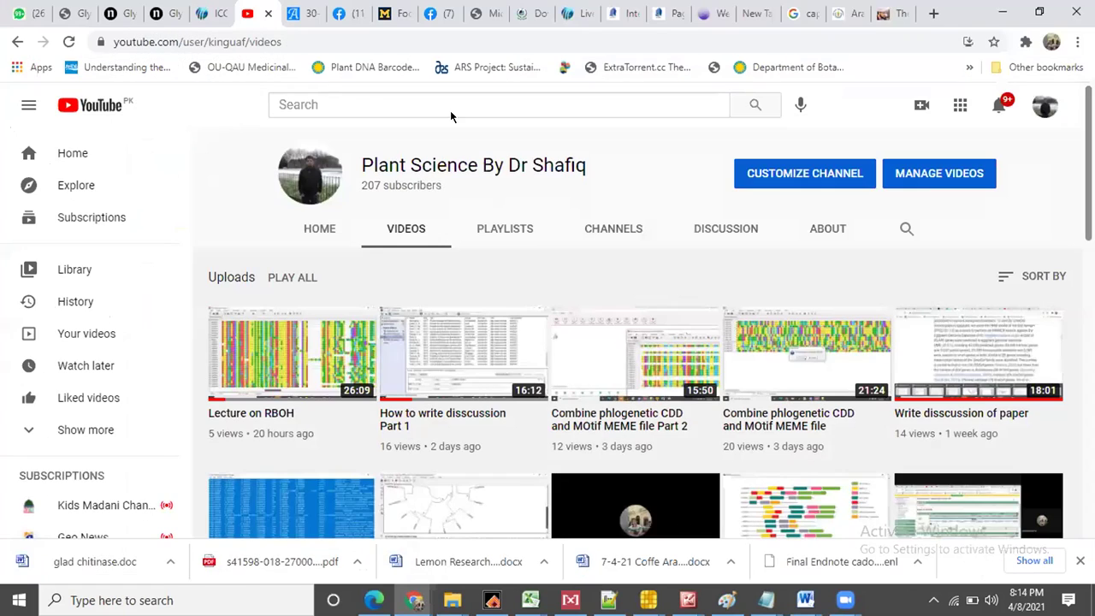
{"action": "left_click", "coordinate": [933, 13]}
{"action": "type", "text": "geno"}
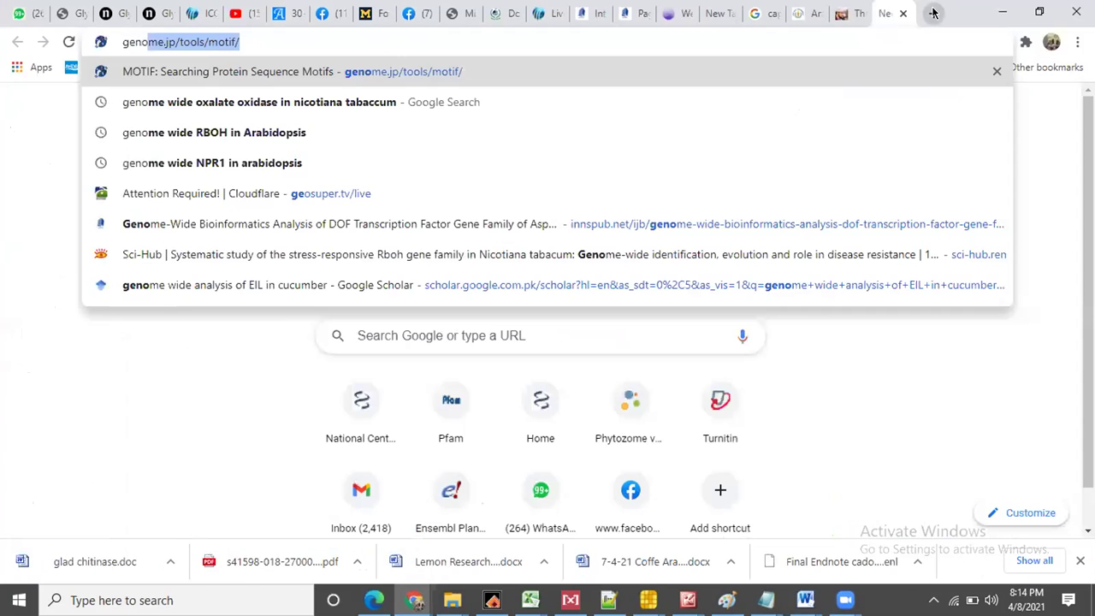
{"action": "type", "text": "mw w"}
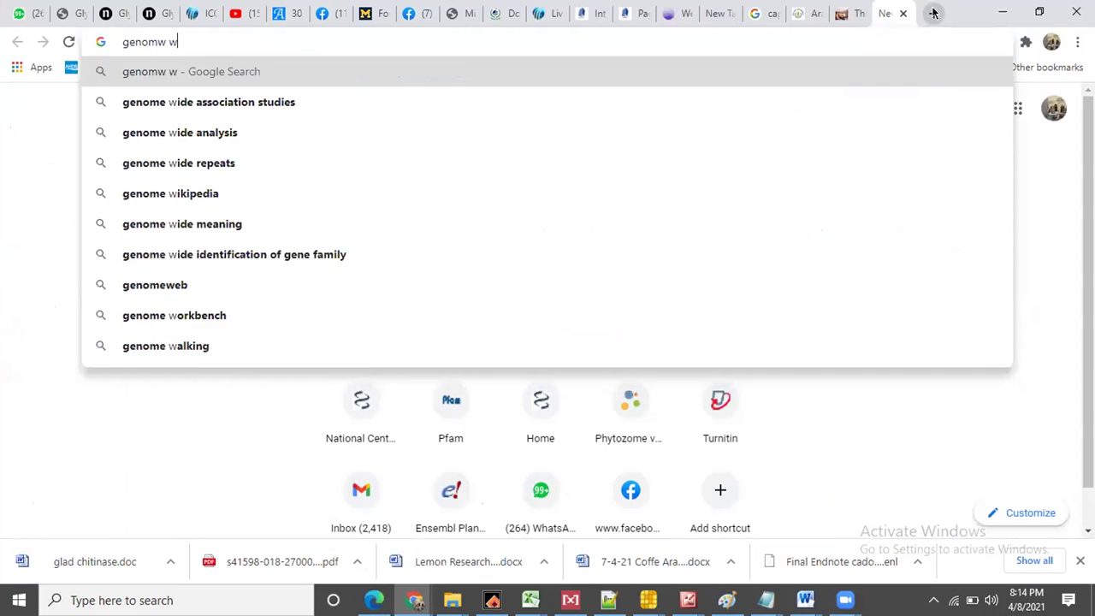
{"action": "type", "text": "ide"}
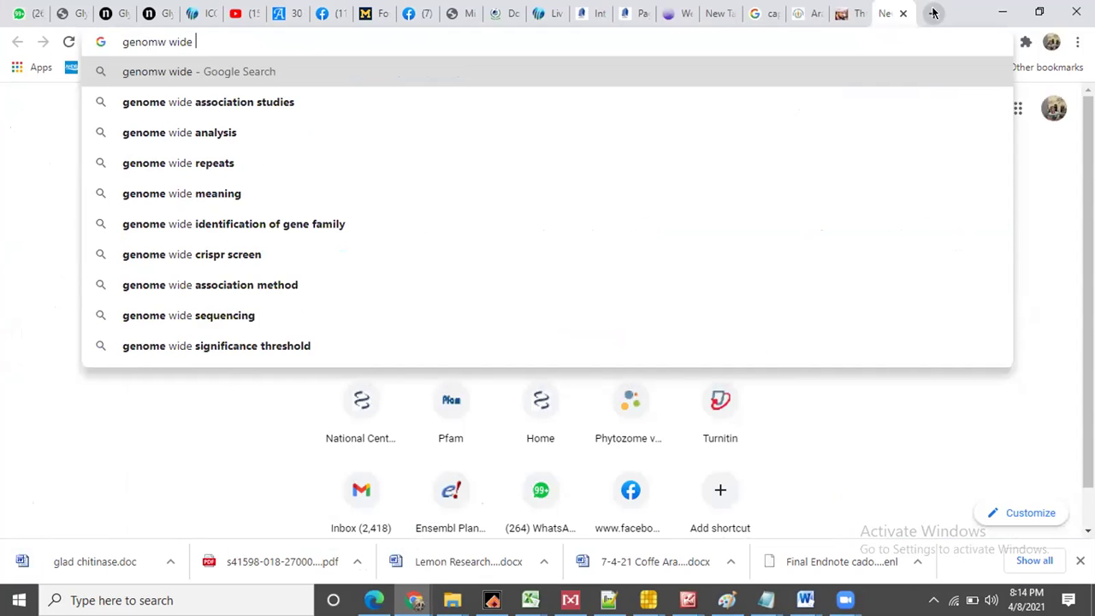
{"action": "type", "text": " b"}
{"action": "key", "text": "BackSpace"}
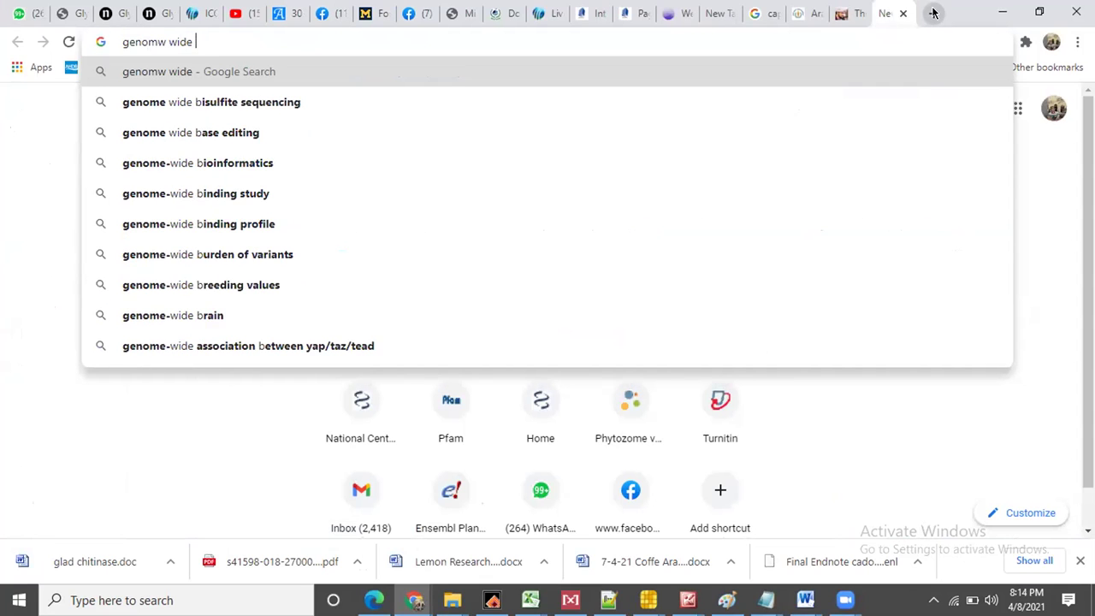
{"action": "type", "text": "d"}
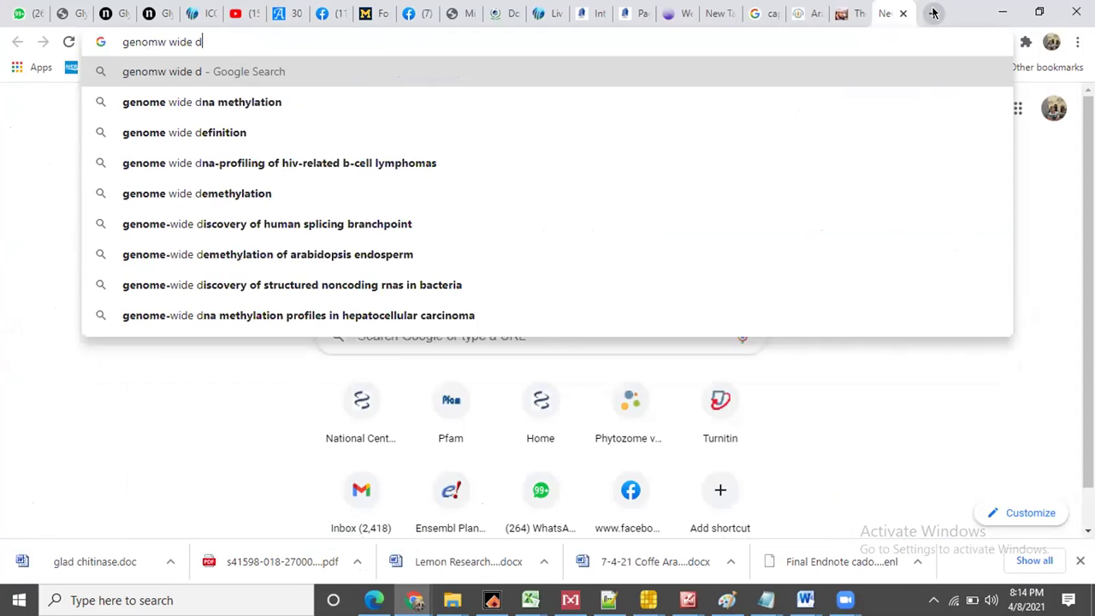
{"action": "type", "text": "of in d"}
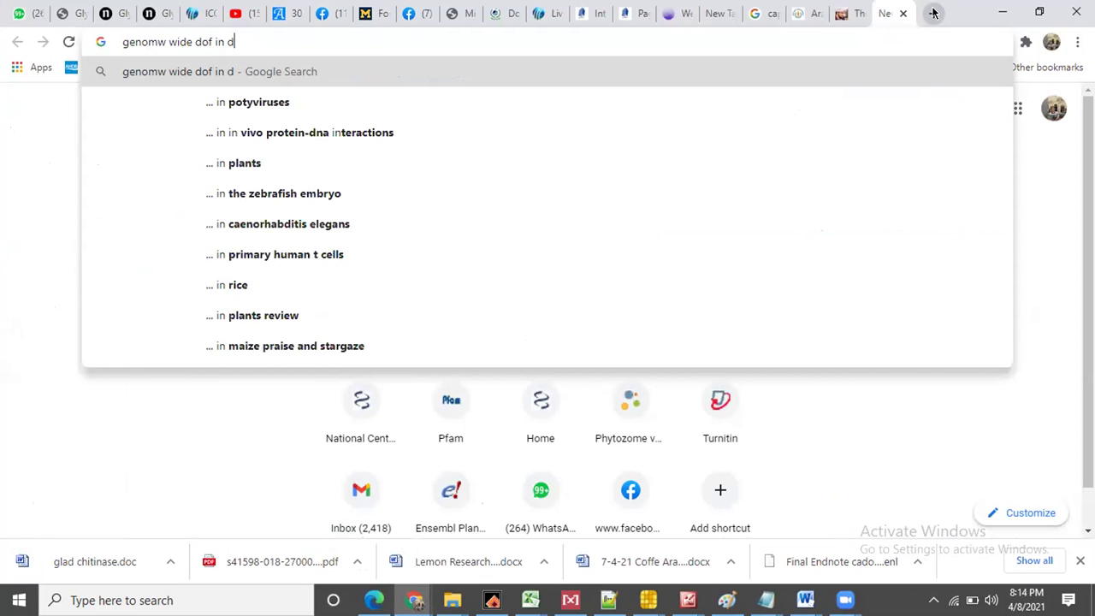
{"action": "type", "text": "urian"}
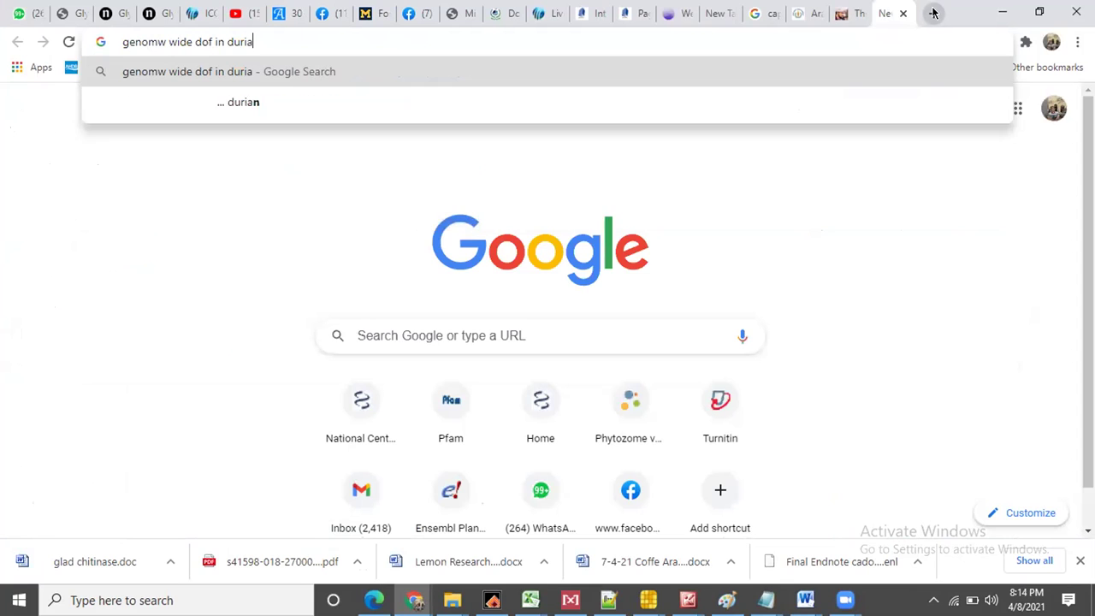
{"action": "key", "text": "Return"}
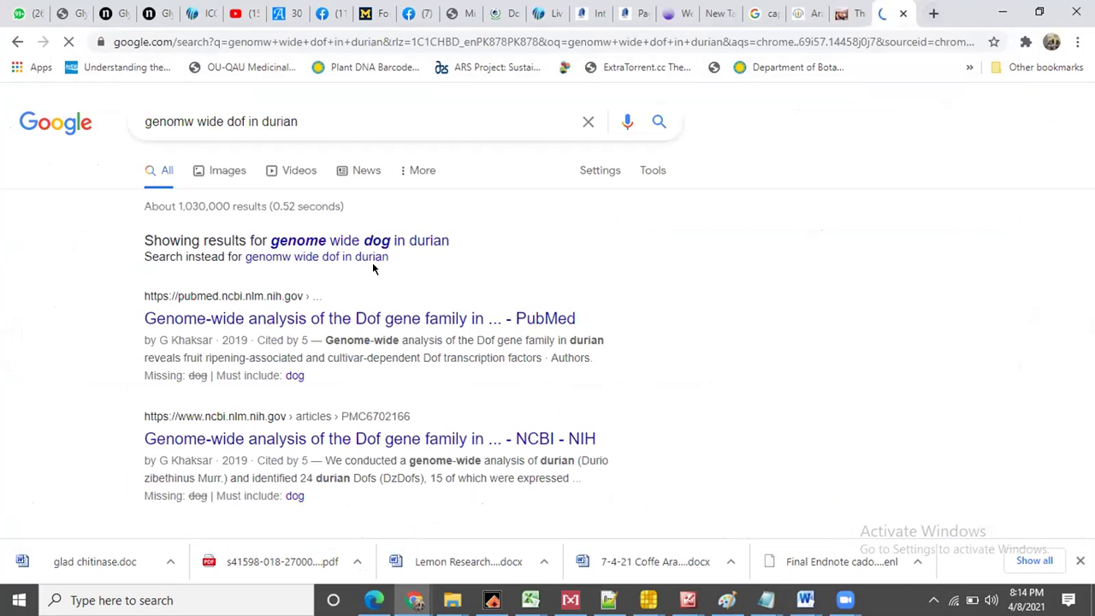
Open the PubMed record of the durian Dof gene family paper from the search results and follow its free PMC full-text link
{"action": "left_click", "coordinate": [434, 320]}
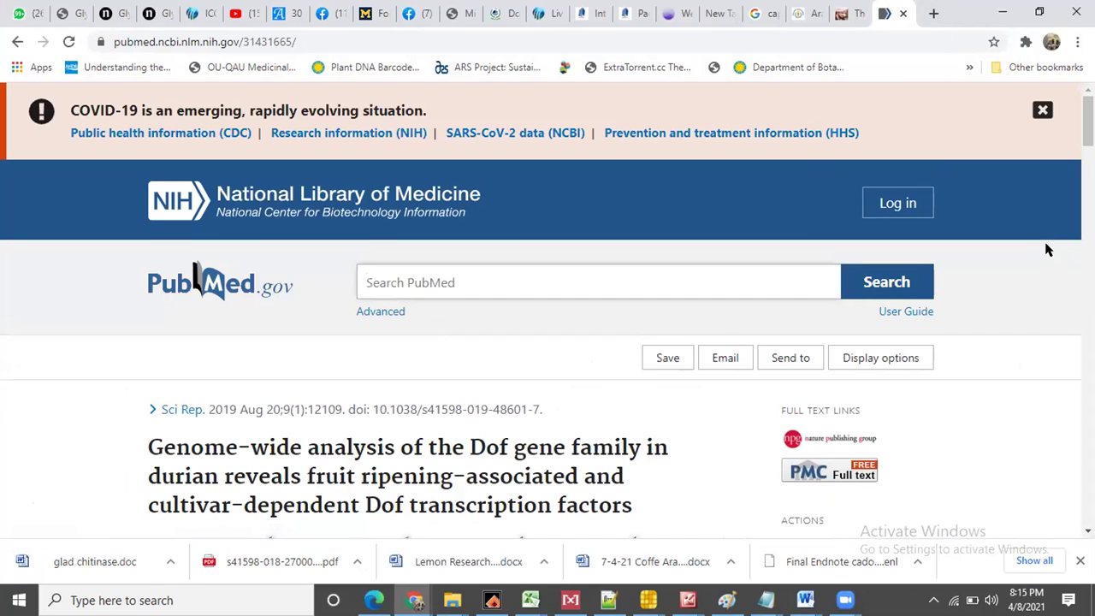
{"action": "scroll", "coordinate": [1086, 128], "scroll_direction": "down", "scroll_amount": 4}
{"action": "mouse_move", "coordinate": [1086, 156]}
{"action": "left_mouse_down"}
{"action": "mouse_move", "coordinate": [1086, 252]}
{"action": "mouse_move", "coordinate": [1086, 151]}
{"action": "left_mouse_up"}
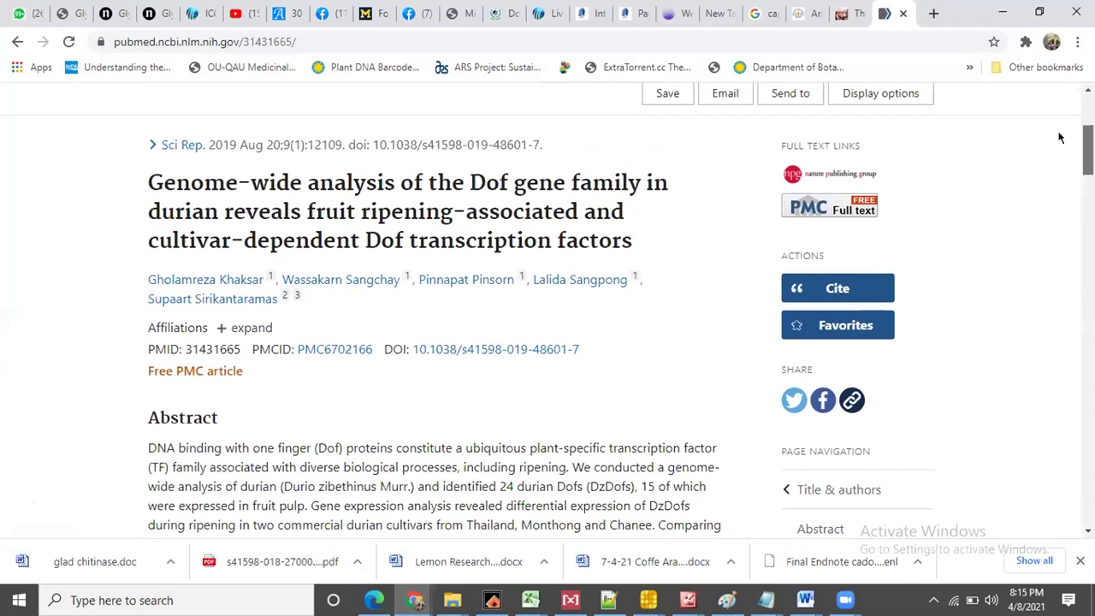
{"action": "left_click", "coordinate": [804, 205]}
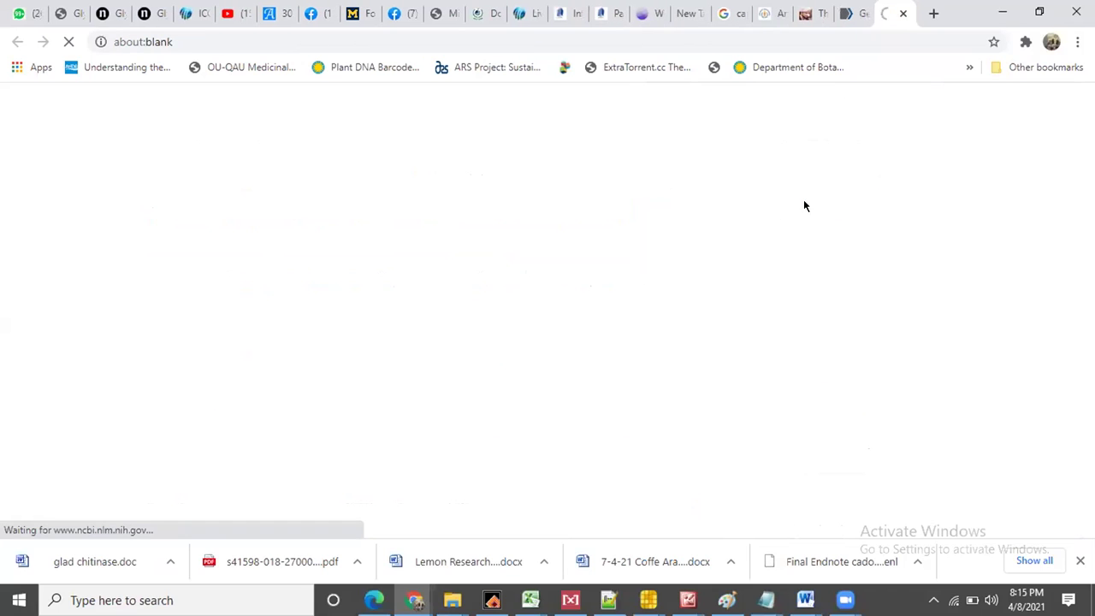